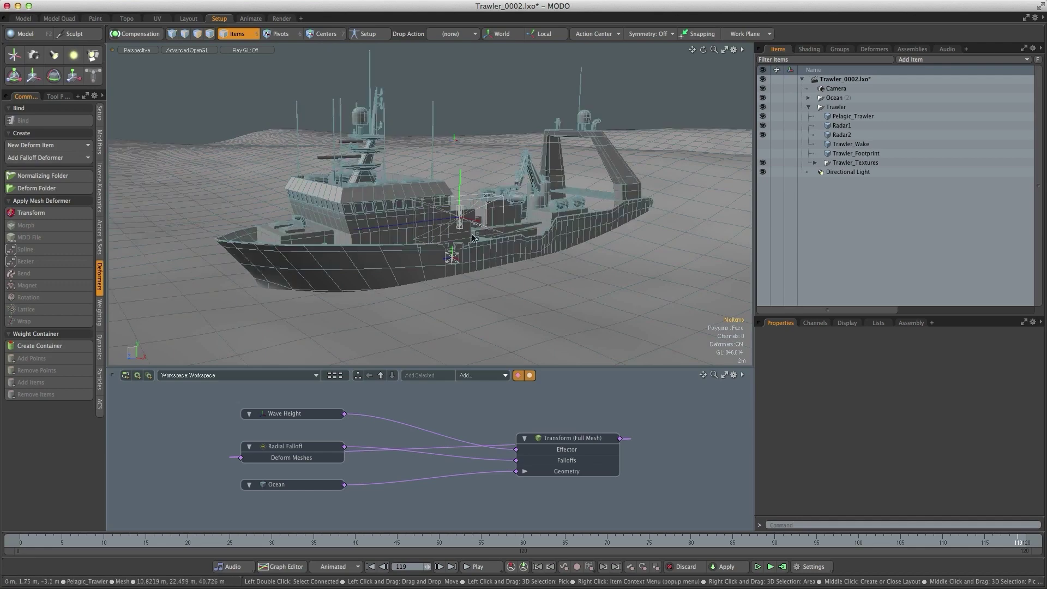
- Hide the Ocean group and examine the Pelagic_Trawler, Radar1 and Radar2 meshes one by one
alt+shift+drag(473, 239, 432, 211)
click(762, 98)
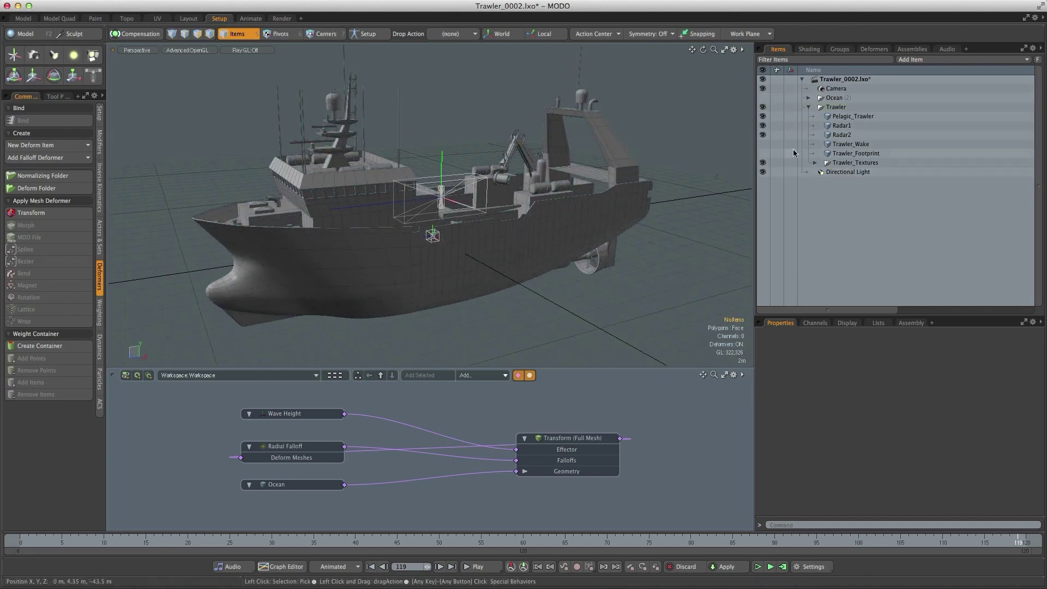
click(846, 116)
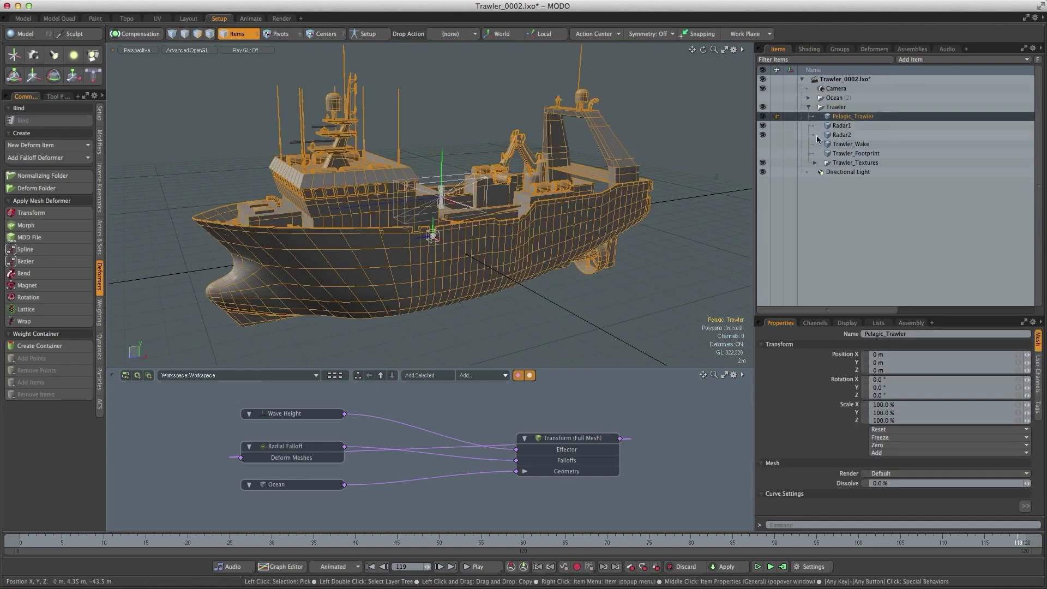
click(840, 126)
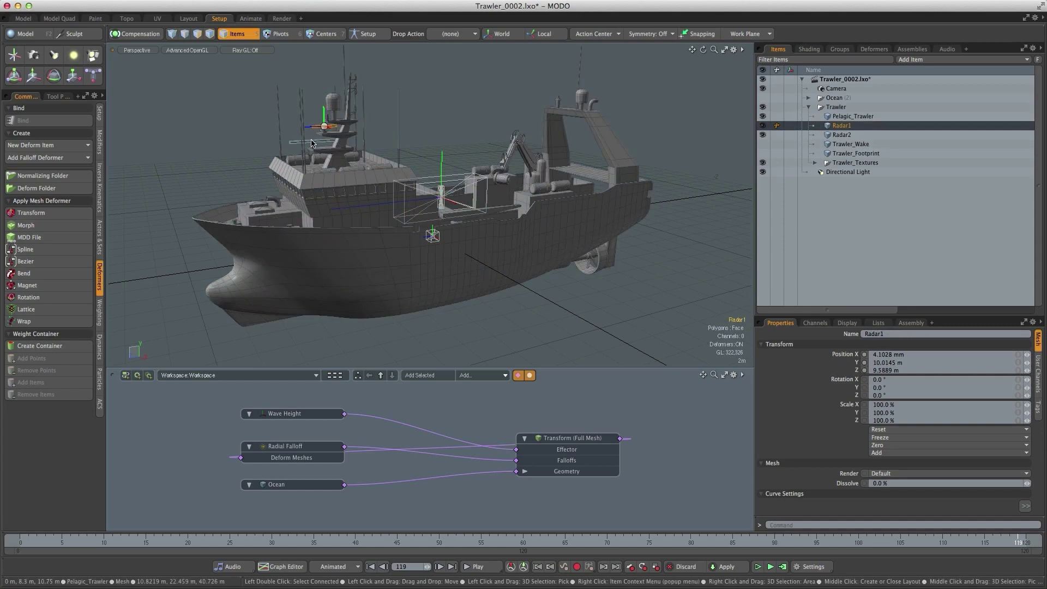
click(840, 135)
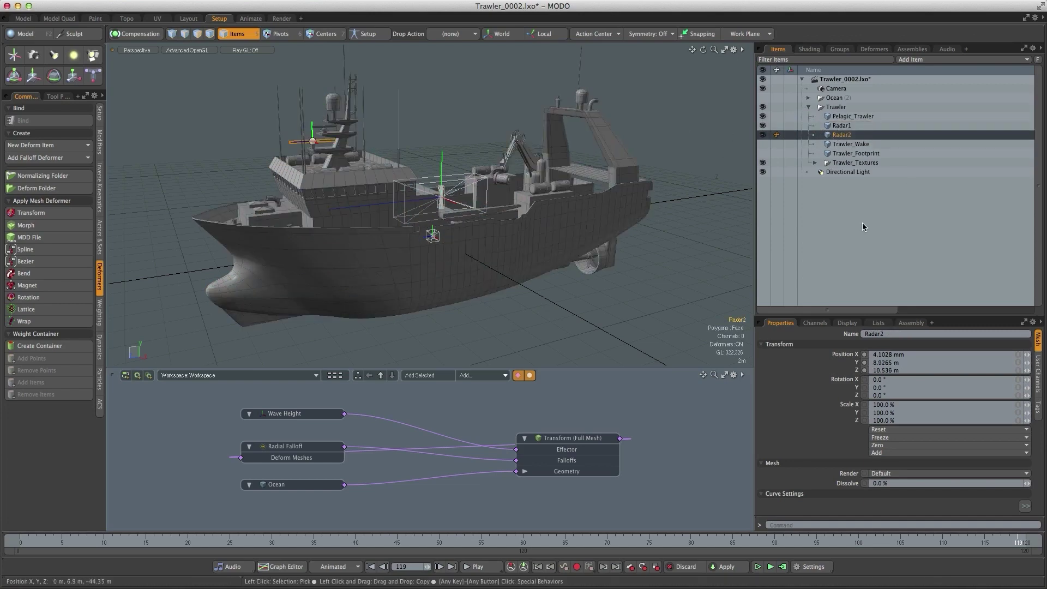
- Make the Trawler_Footprint and Trawler_Wake items visible and examine their shapes around the trawler's hull
click(845, 145)
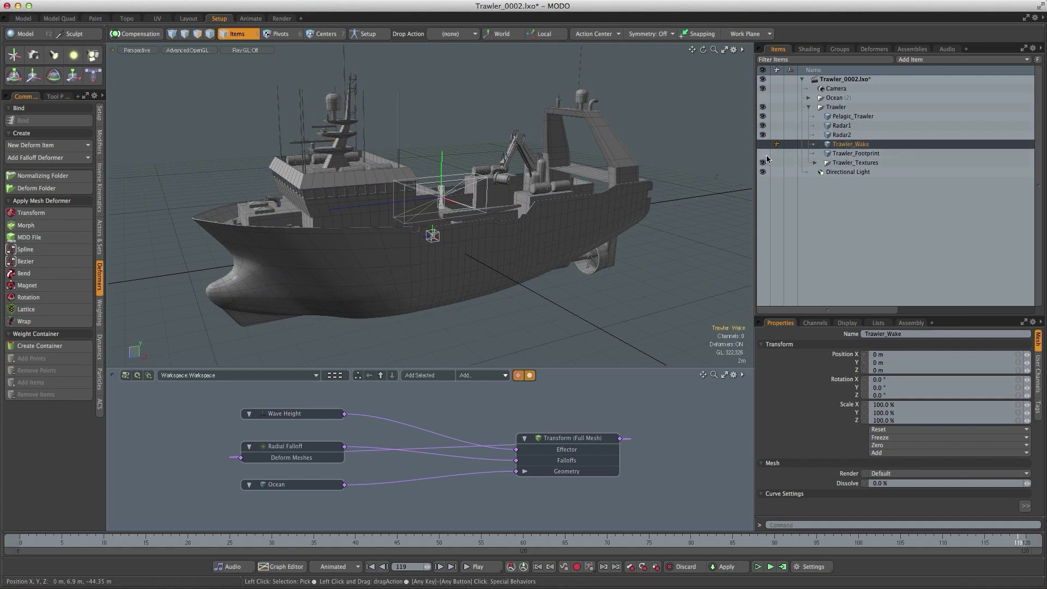
click(763, 153)
click(845, 154)
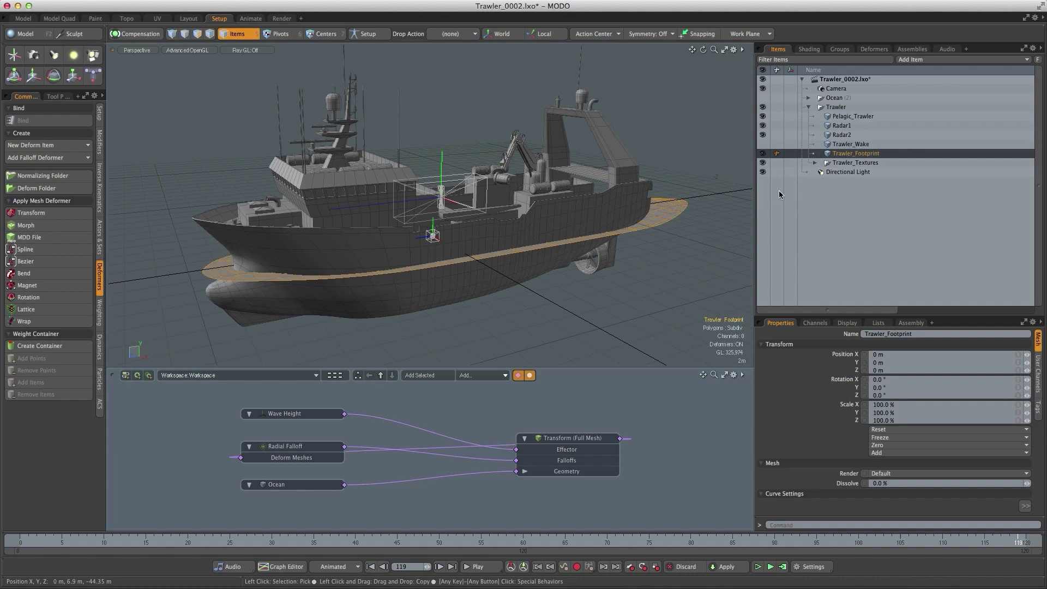
alt+drag(506, 224, 609, 233)
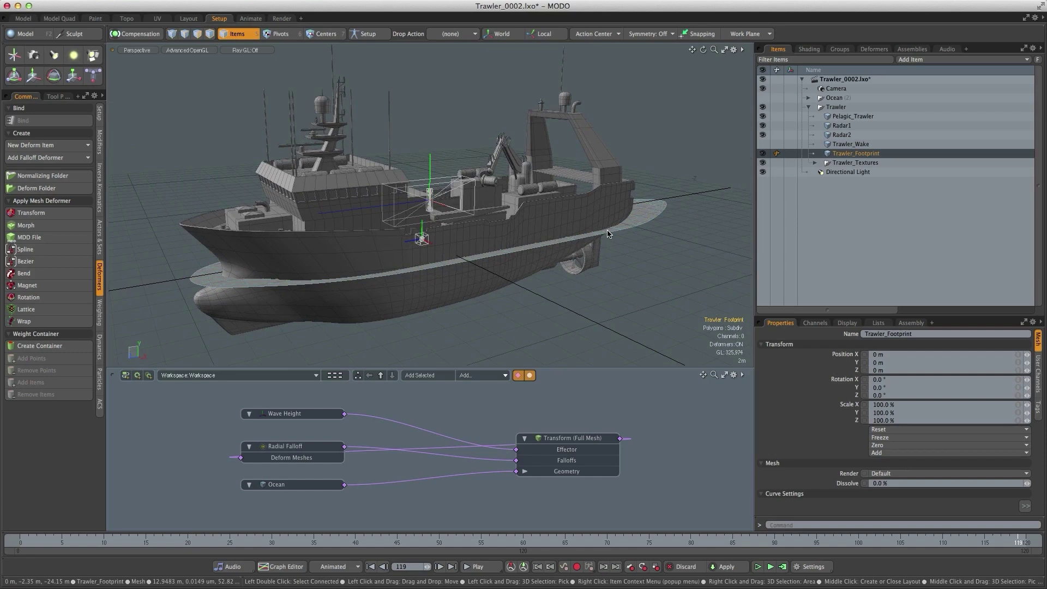
alt+drag(609, 234, 582, 304)
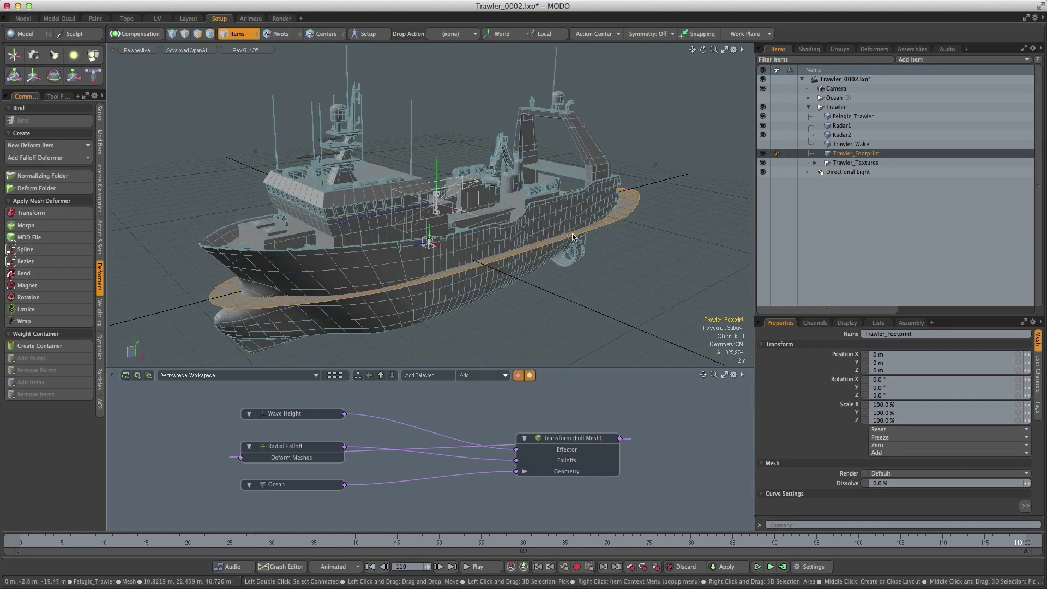
click(762, 144)
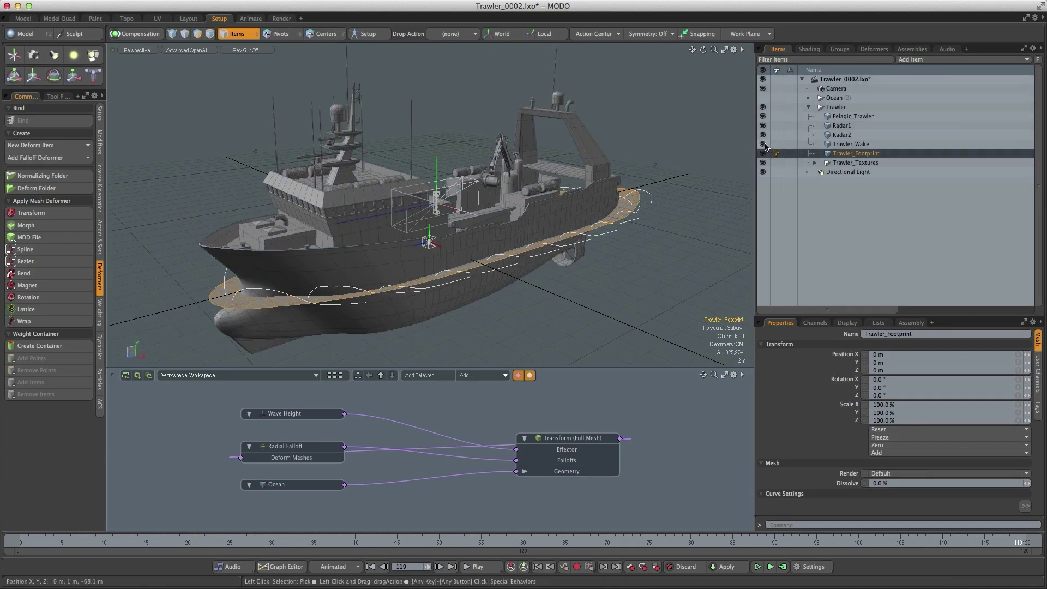
click(840, 144)
alt+drag(687, 202, 343, 256)
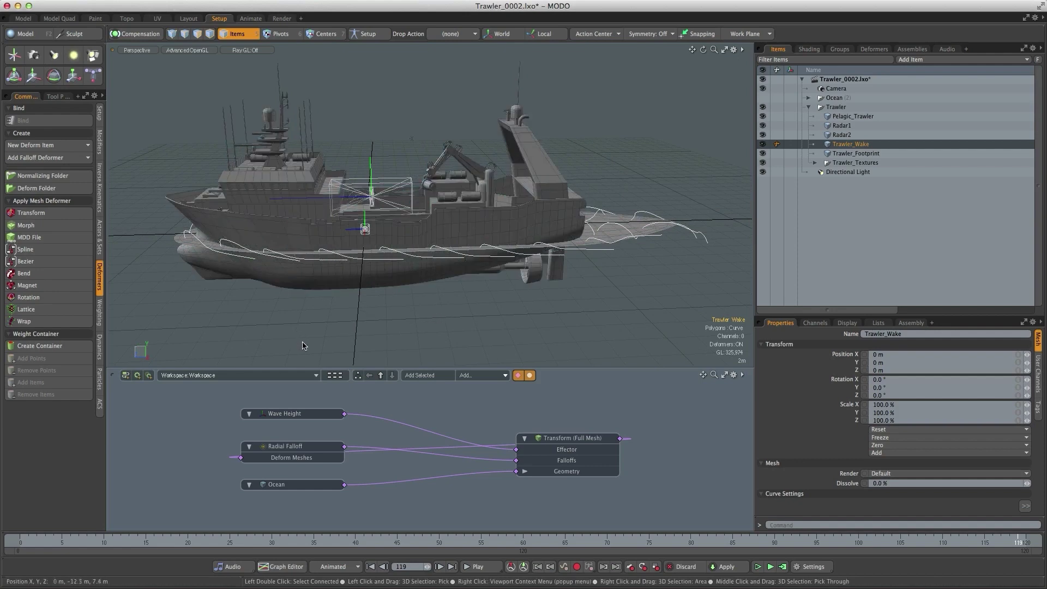
- Add a locator to the scene and raise it straight above the trawler to a Y position of about 42.2 m
click(14, 55)
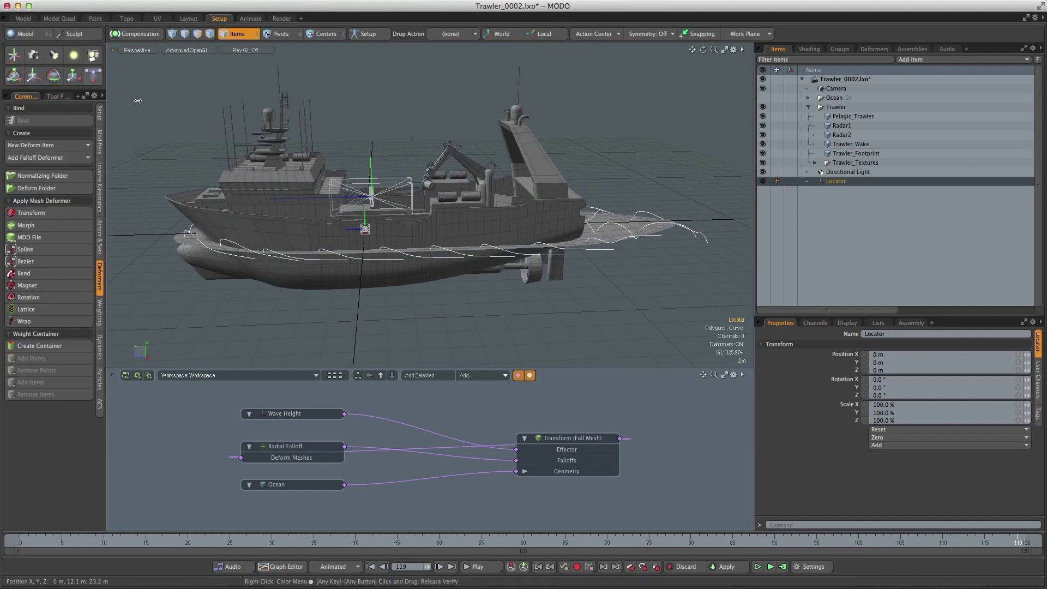
scroll(402, 265, down, 5)
key(w)
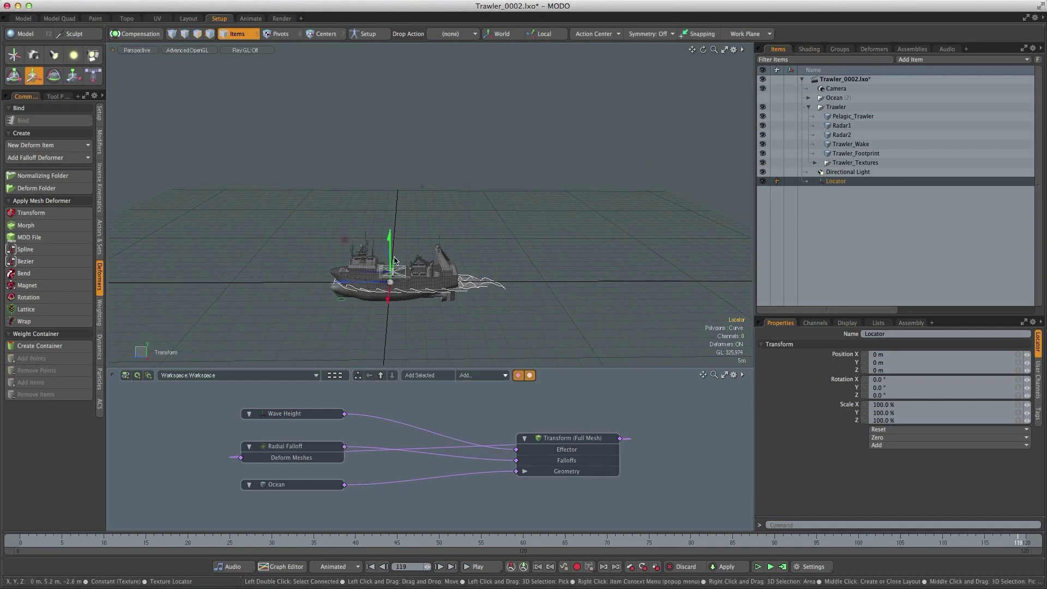
drag(391, 260, 391, 255)
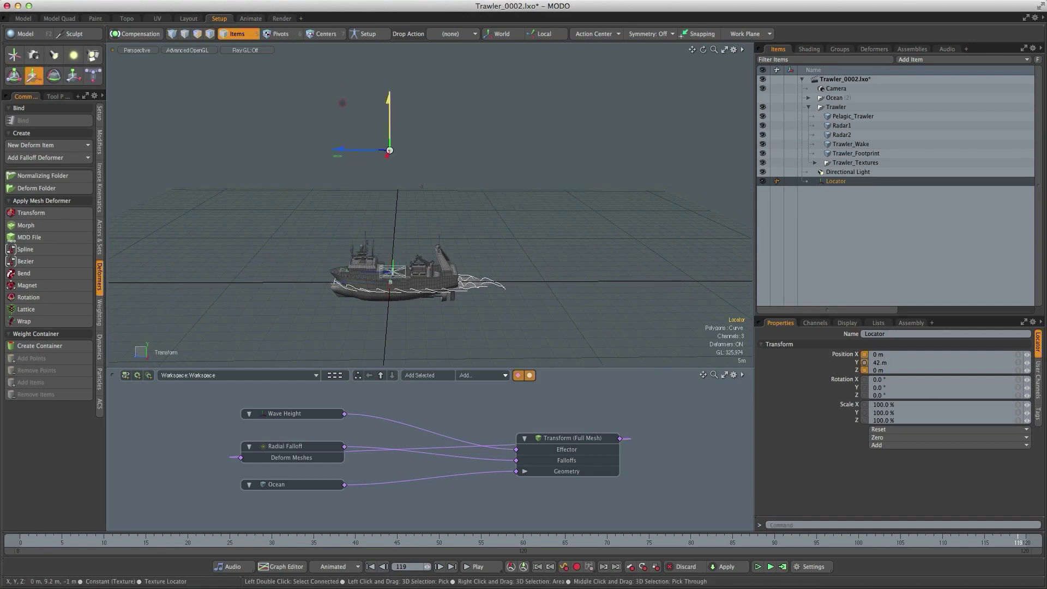
drag(389, 99, 390, 97)
scroll(409, 193, up, 4)
alt+drag(428, 196, 293, 246)
key(q)
alt+shift+drag(388, 248, 367, 213)
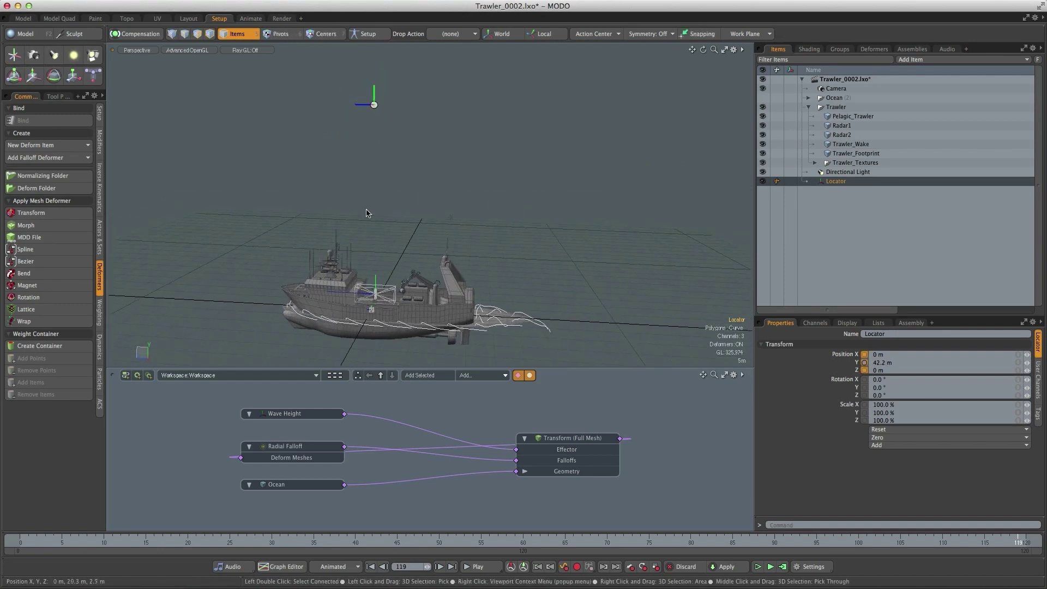
click(366, 209)
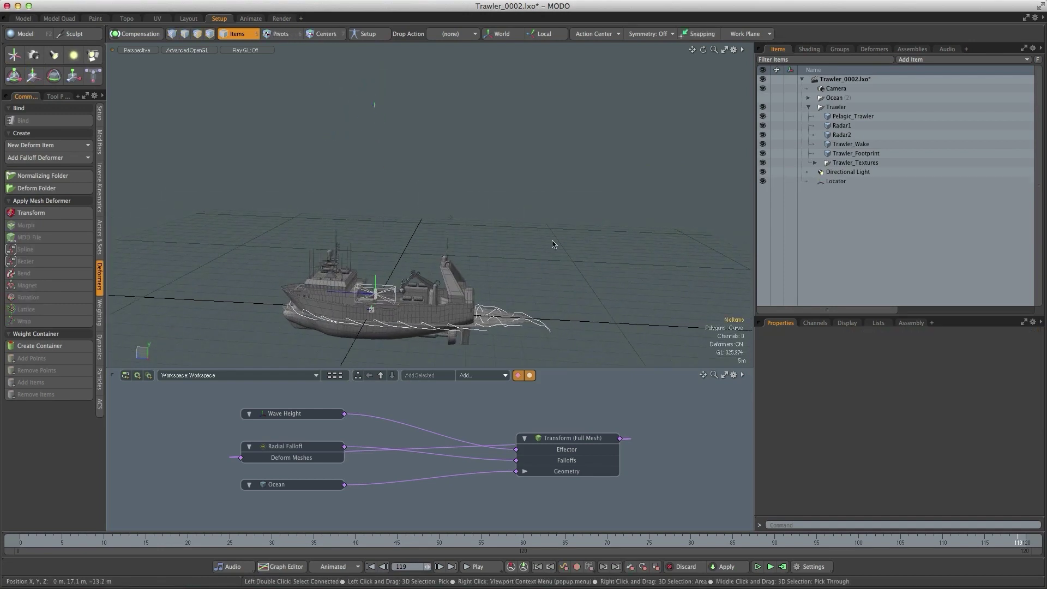
- Rename the raised locator as Trawler_Mover
click(837, 182)
double_click(835, 181)
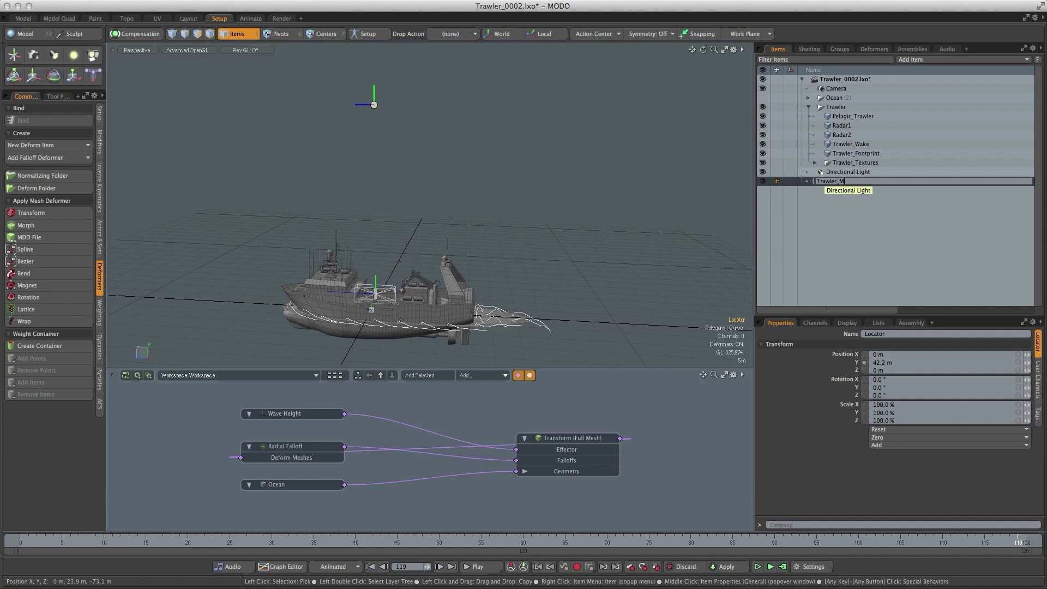
key(Return)
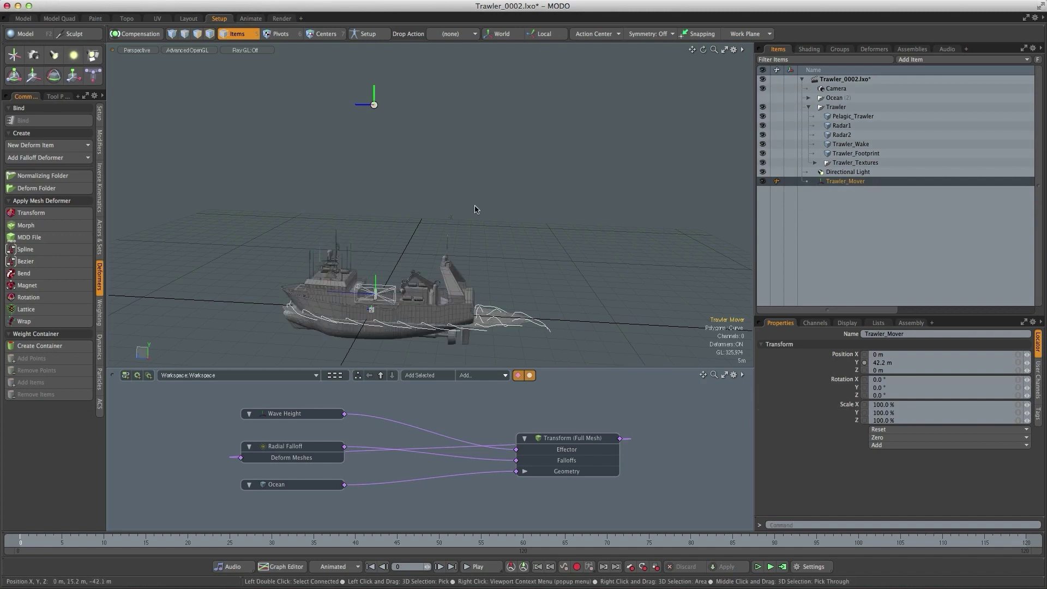
- Duplicate the Trawler_Mover locator and parent the copy under the original
right_click(849, 181)
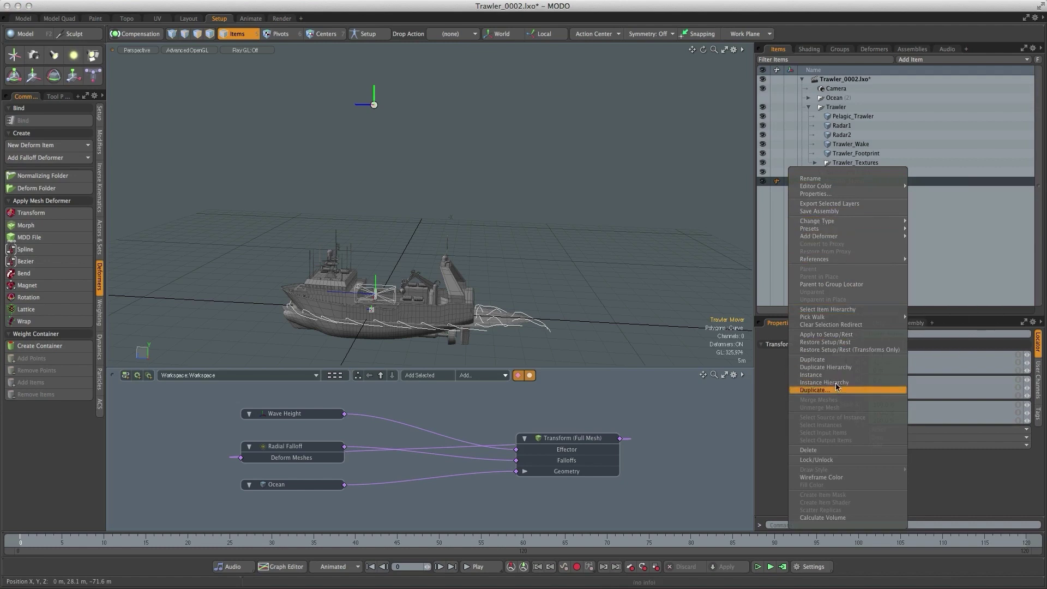
click(833, 361)
drag(852, 192, 846, 182)
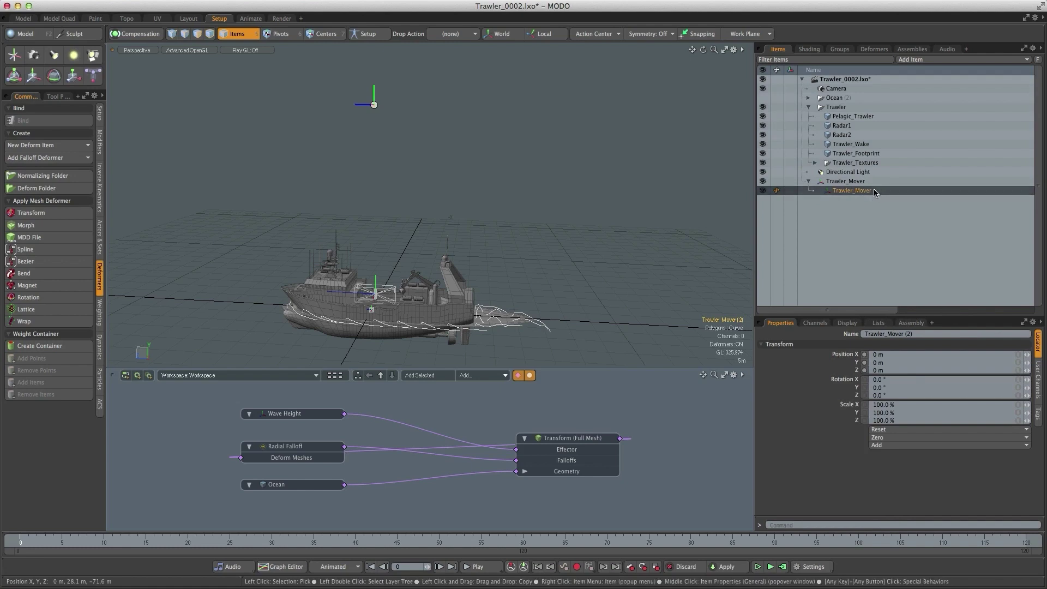
- Rename the duplicated child locator as Trawler_Mover_Local
right_click(865, 198)
click(867, 199)
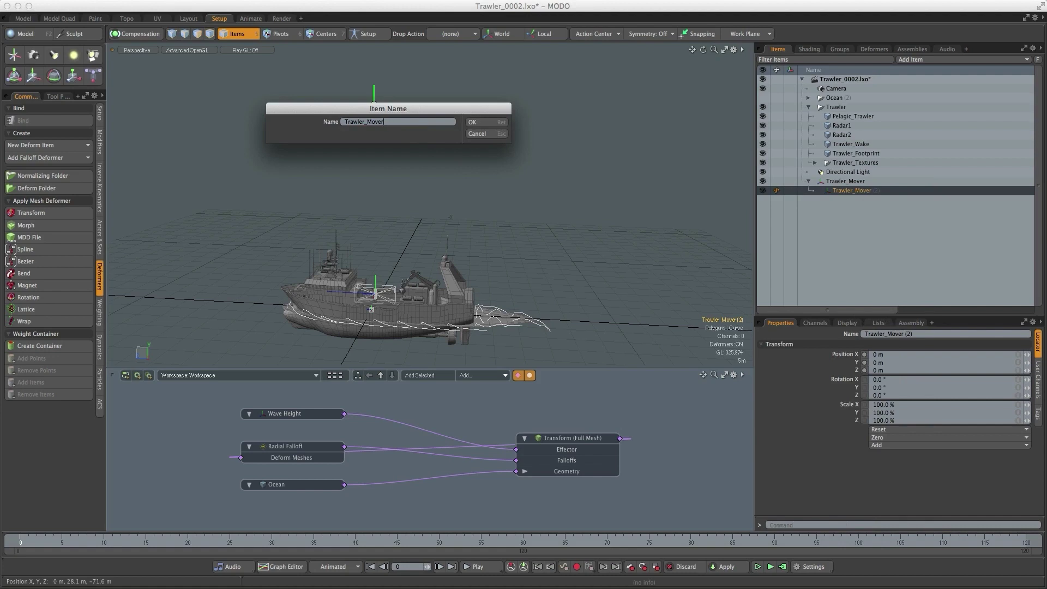
text(Trawler_Mover_Local)
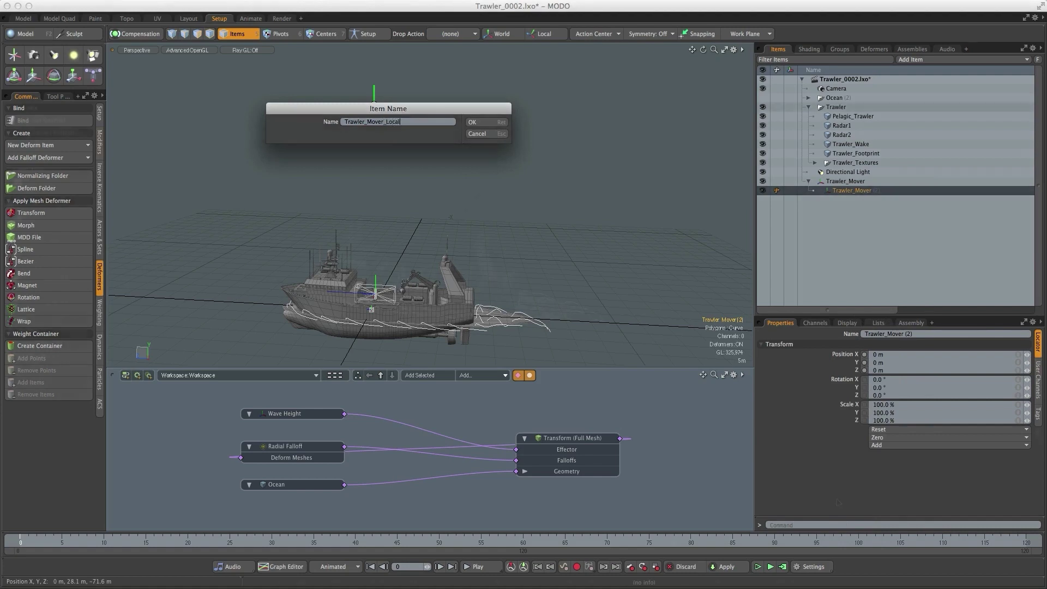
key(Return)
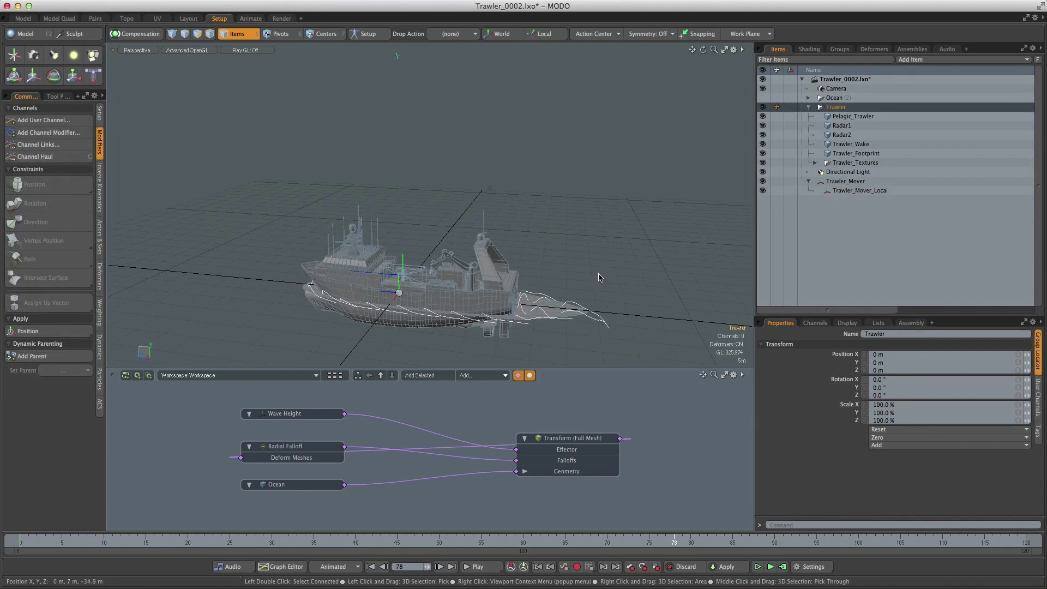
- Show the Ocean group again and add an Intersect Surface constraint using Trawler_Mover_Local and the Ocean mesh
alt+drag(382, 223, 395, 217)
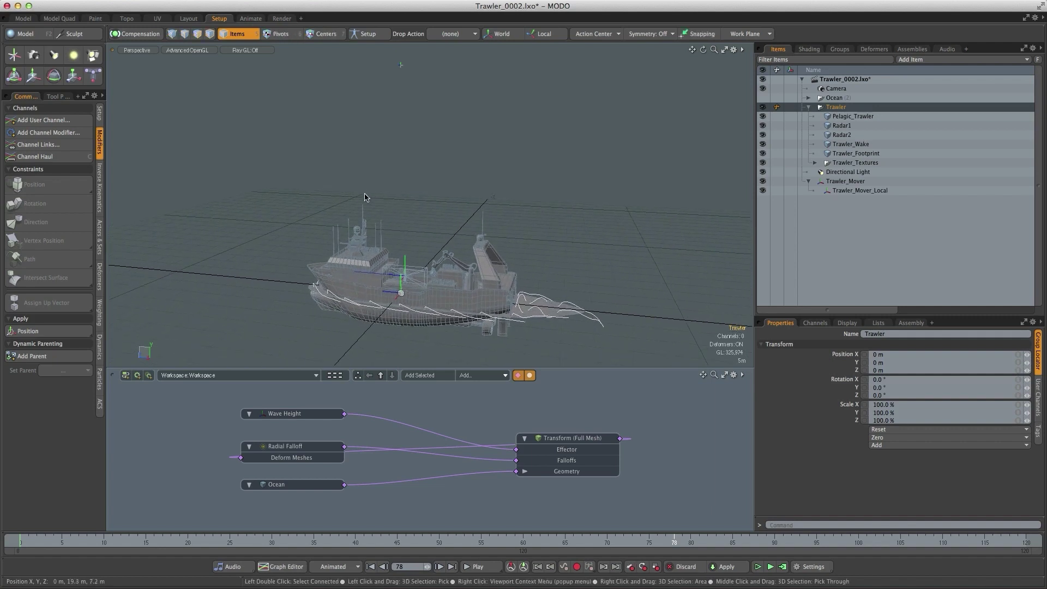
click(764, 98)
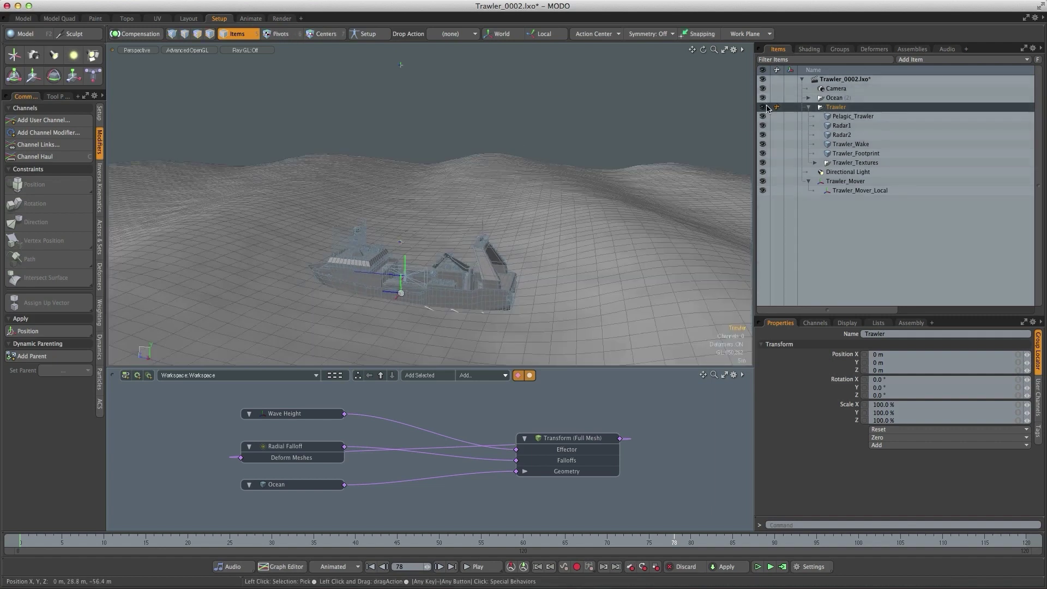
click(852, 192)
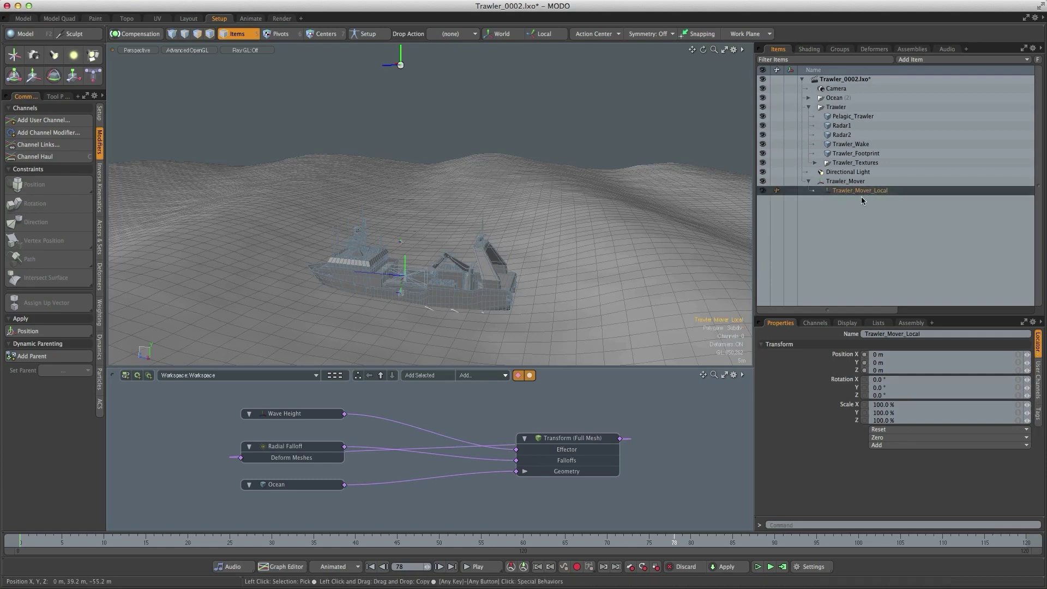
shift+click(476, 181)
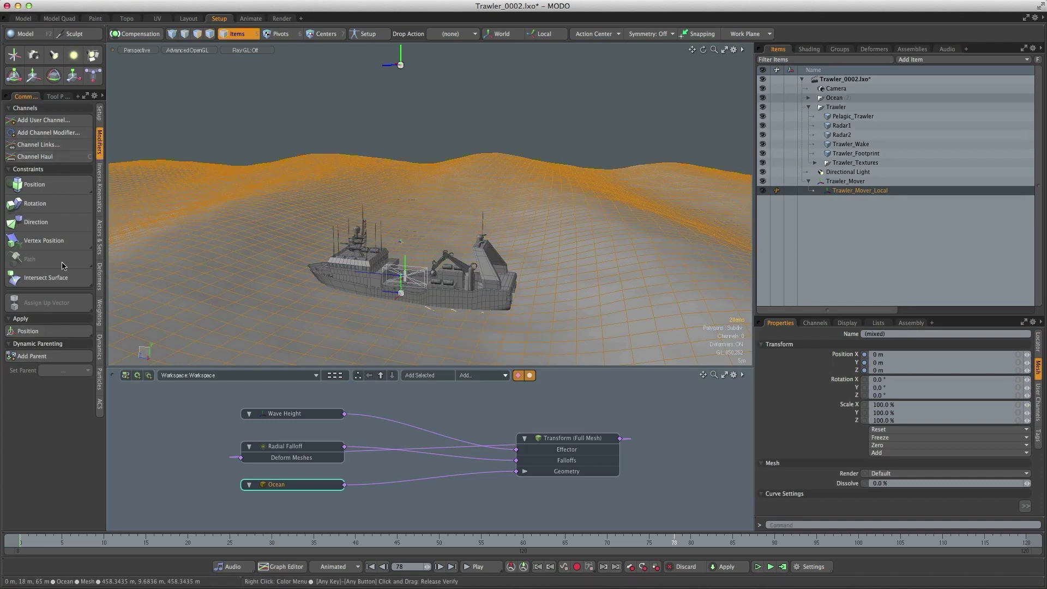
click(71, 284)
click(79, 278)
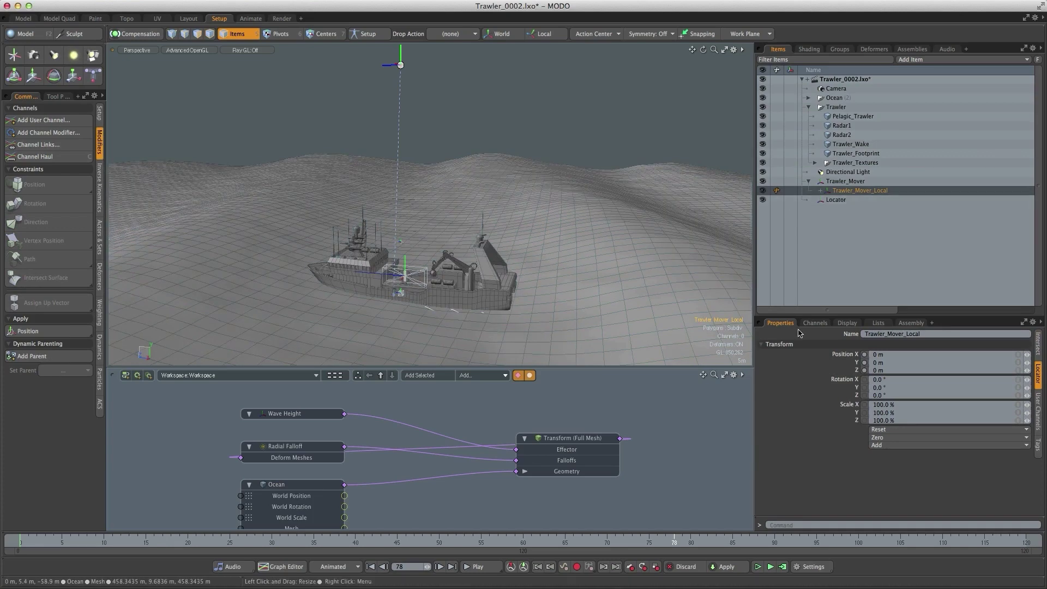
- Set Trawler_Mover_Local's intersect constraint to Ray mode along the Y axis with Negative Axis enabled
click(1035, 344)
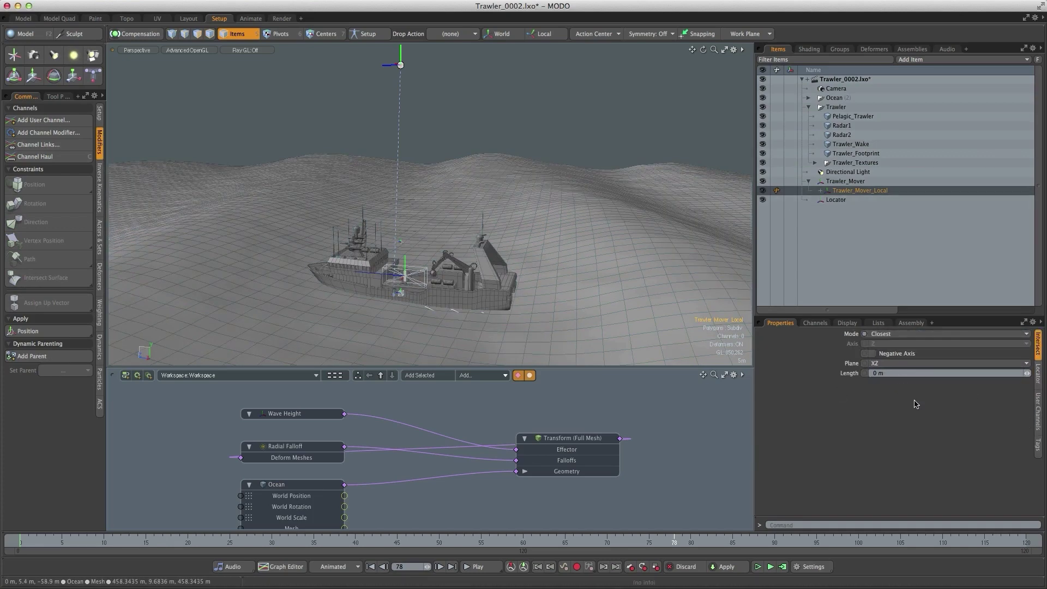
click(884, 334)
click(883, 343)
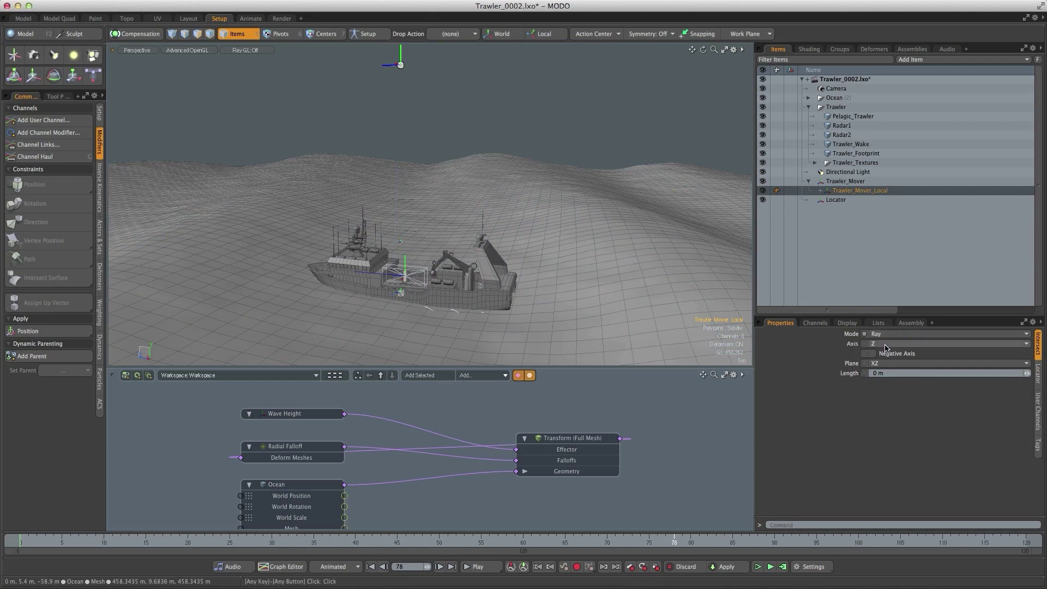
click(879, 336)
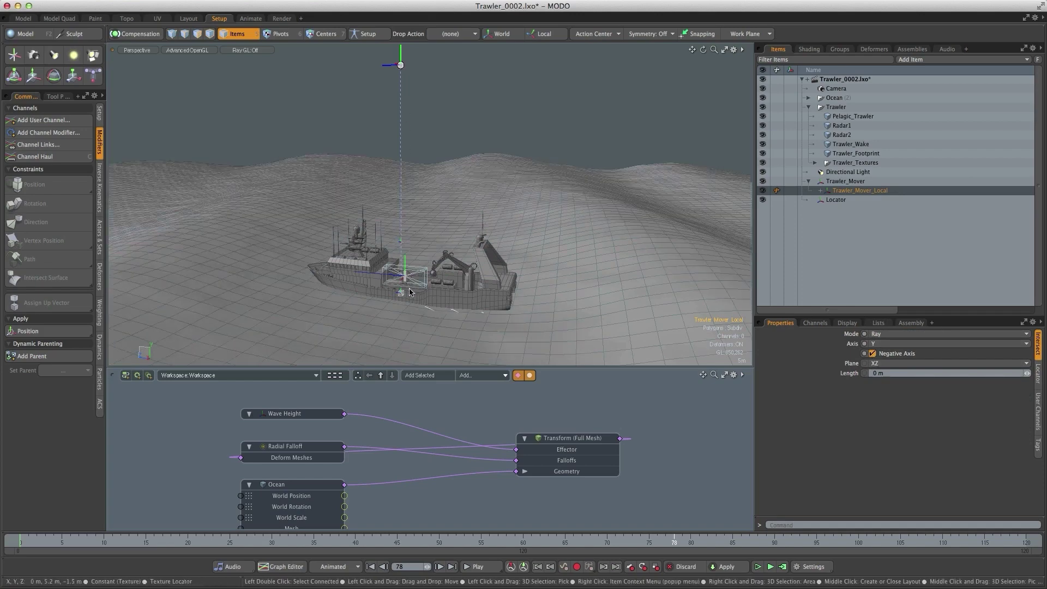
- Set the Wave Height locator's Y position to 0 m to flatten the ocean
click(834, 201)
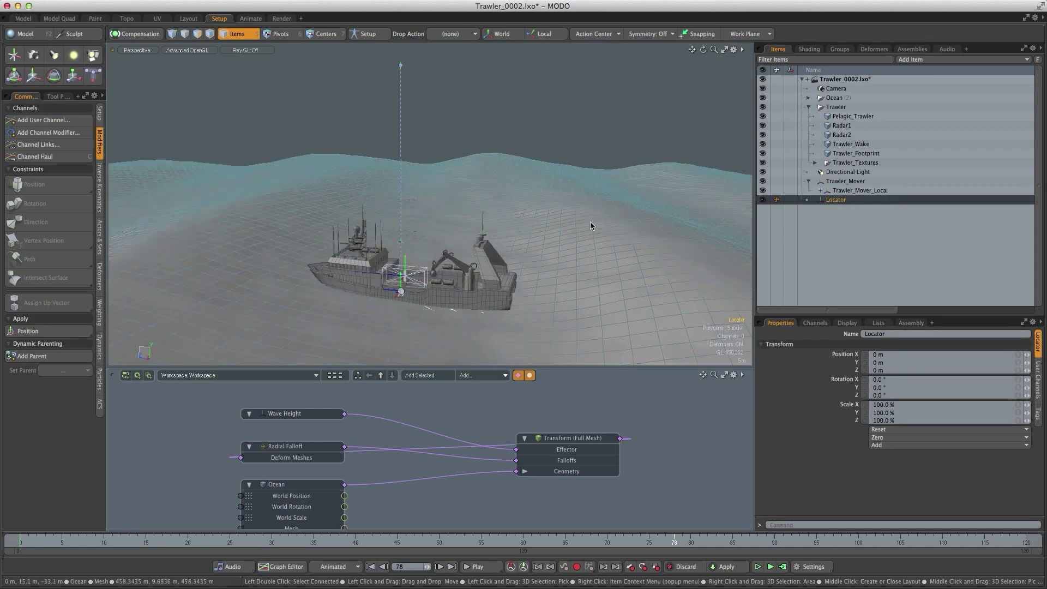
click(280, 416)
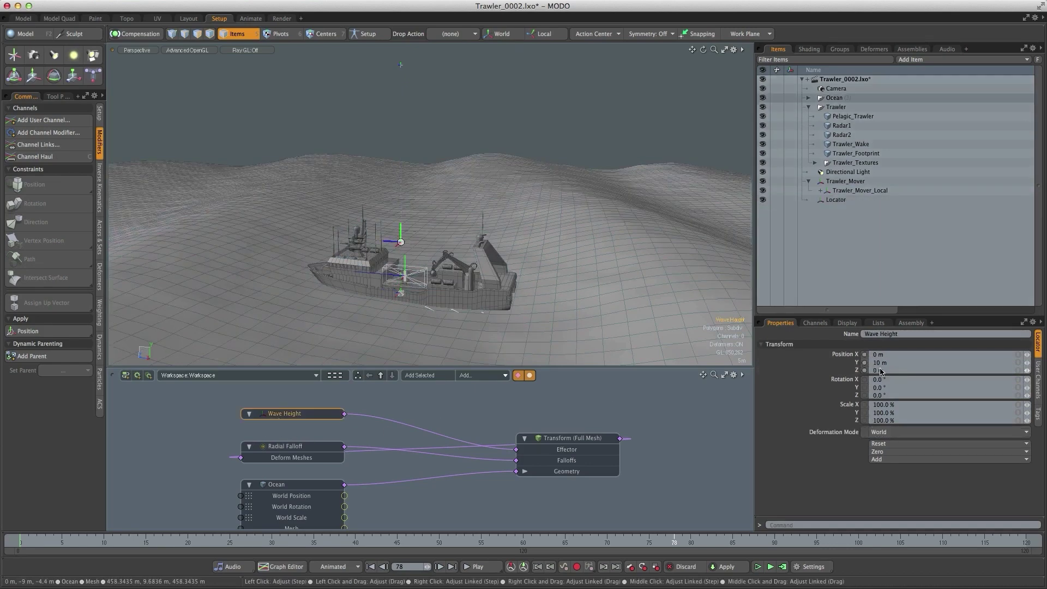
key(Return)
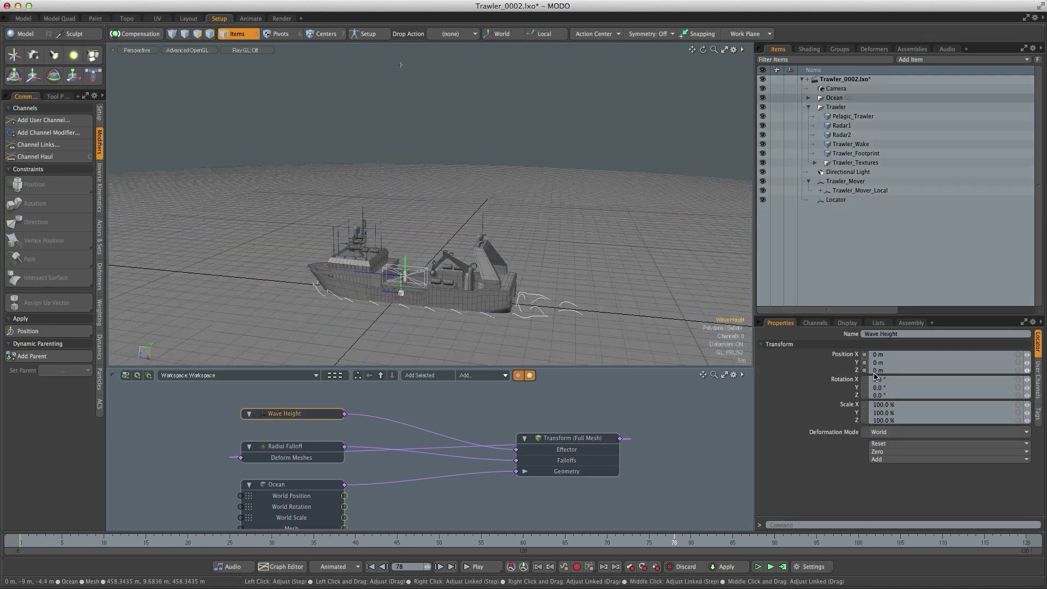
- Parent Radar1 and Radar2 to Pelagic_Trawler and place Pelagic_Trawler under the Locator on the ocean surface
click(838, 126)
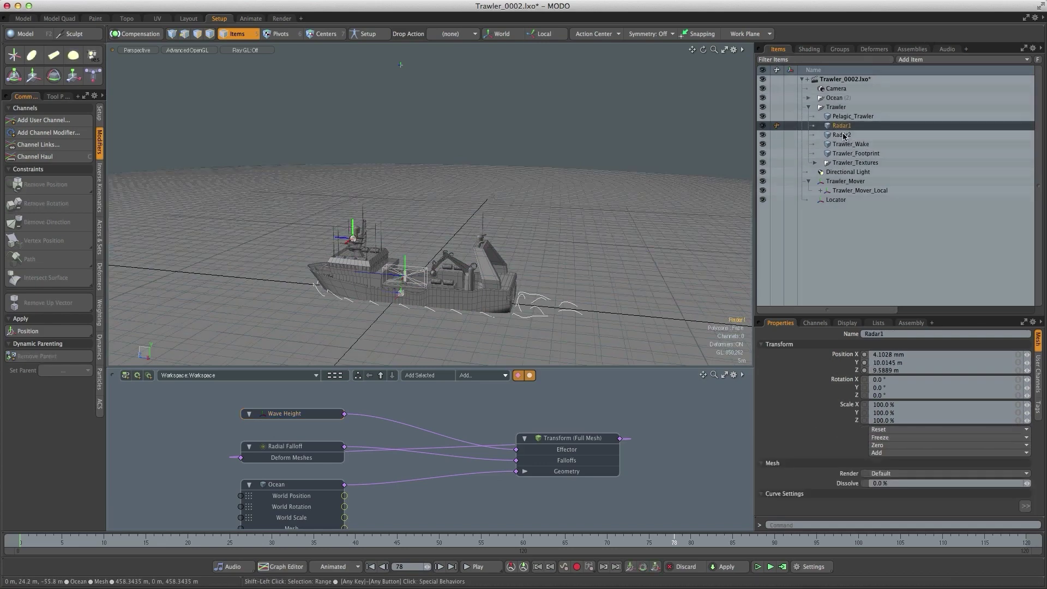
shift+click(840, 134)
drag(854, 131, 839, 200)
click(846, 120)
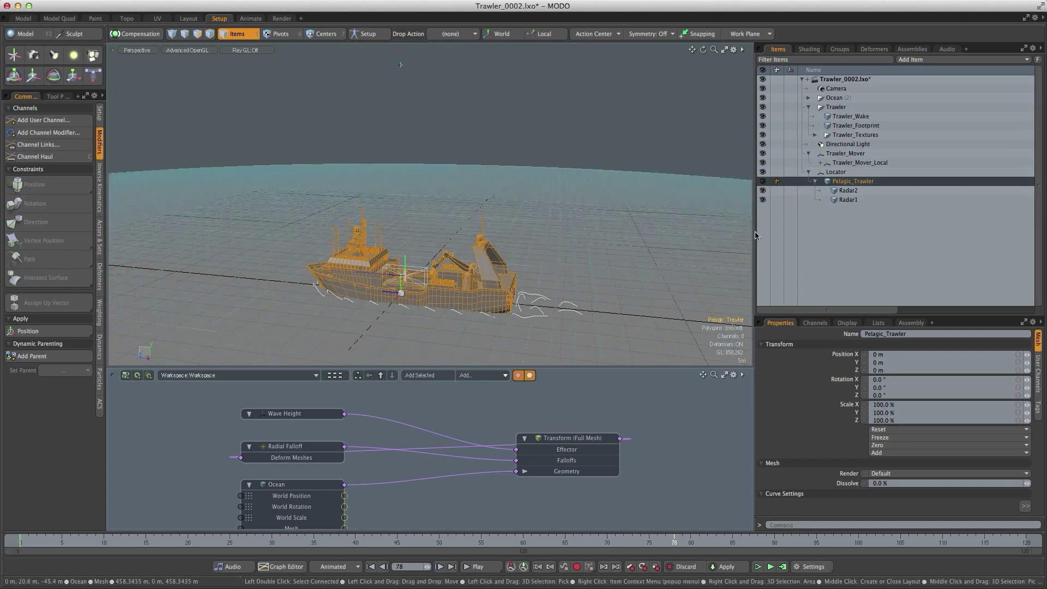
- Set the Wave Height locator's Y position to 10 m and play the animation to check the trawler on the waves
click(312, 414)
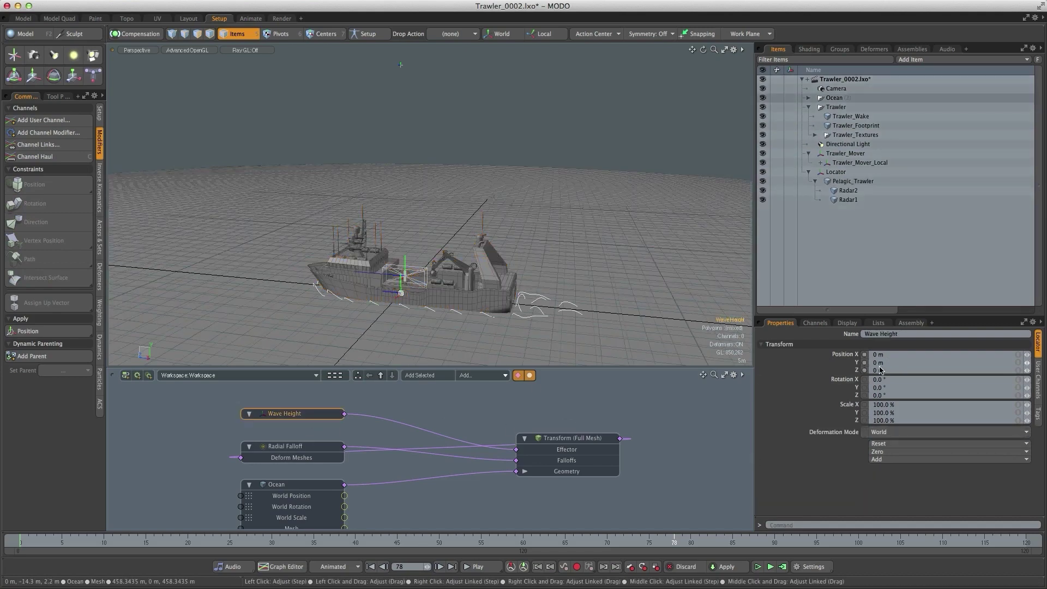
text(10)
key(Return)
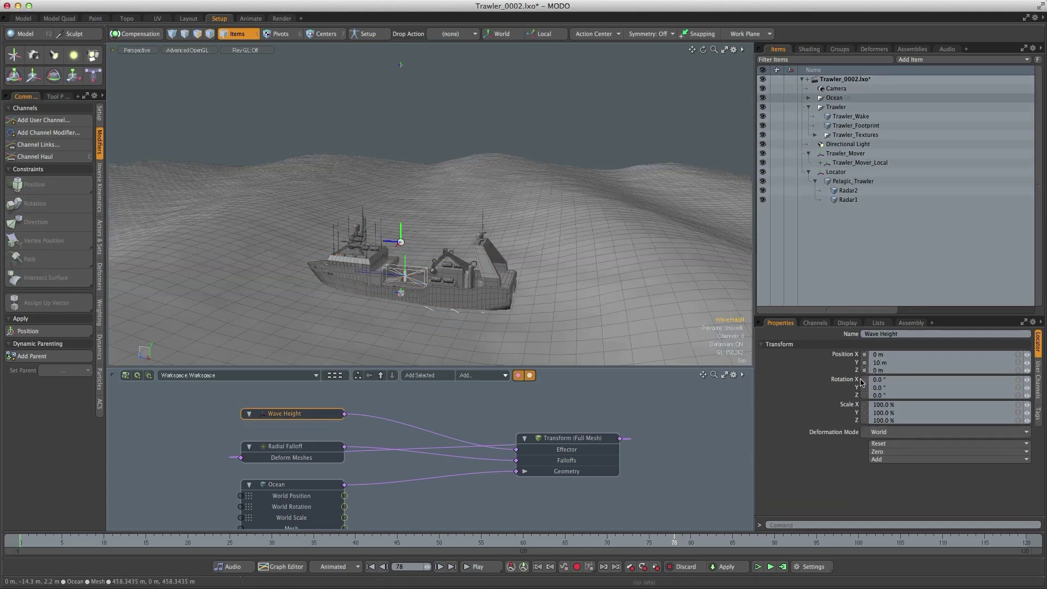
click(480, 567)
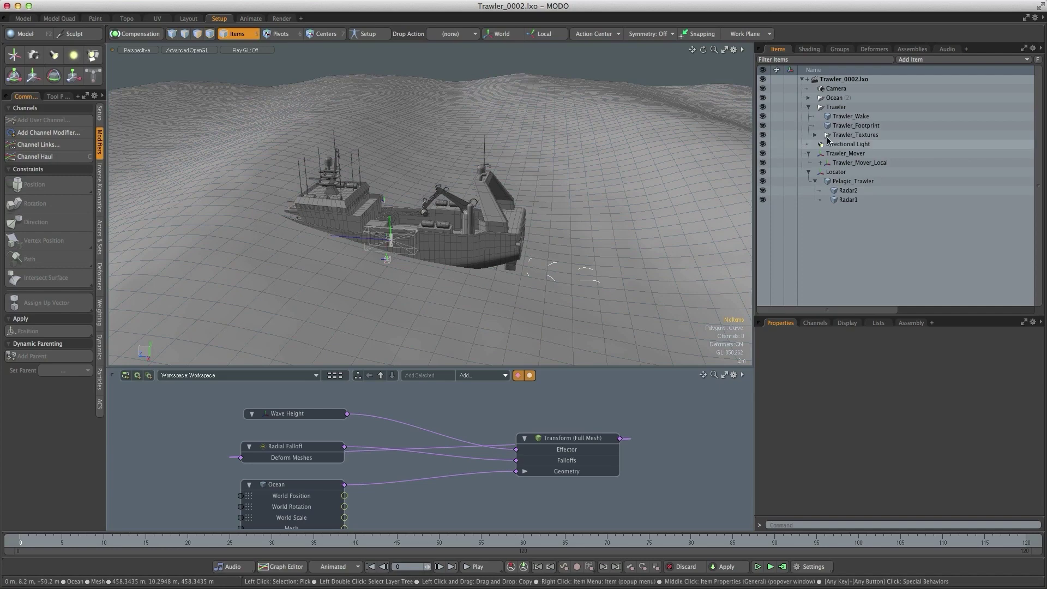
- Parent Trawler_Wake and Trawler_Footprint to Trawler_Mover_Local and expand it to show both meshes
click(843, 117)
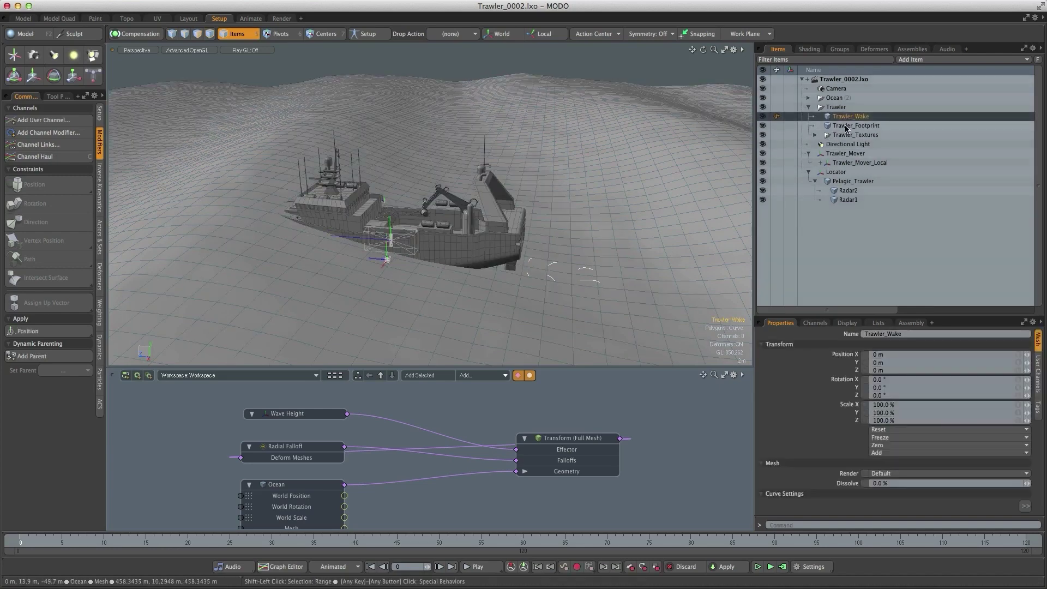
shift+click(844, 125)
drag(845, 125, 848, 164)
click(814, 144)
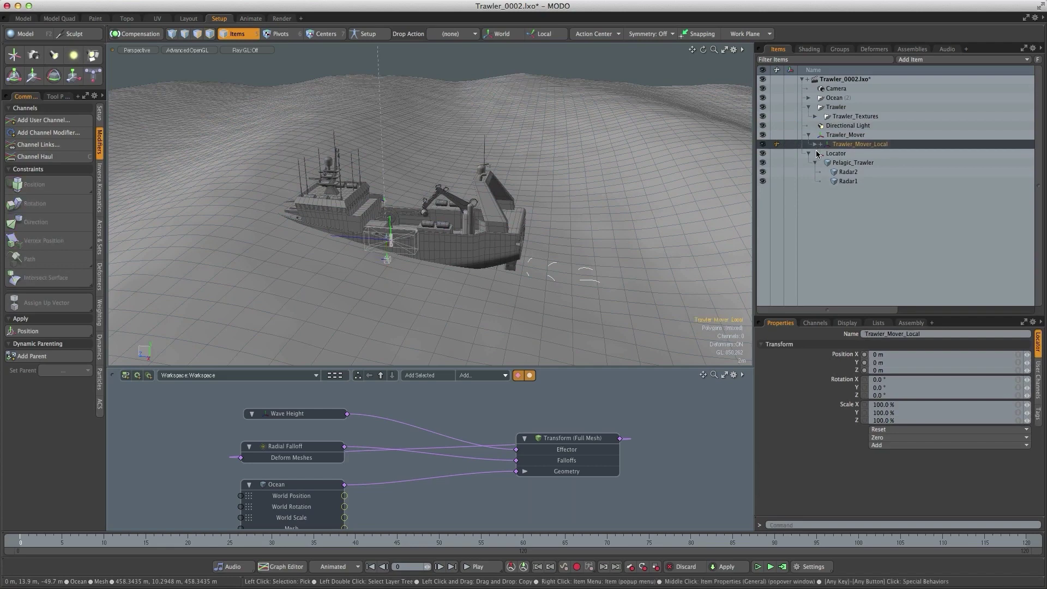
click(815, 145)
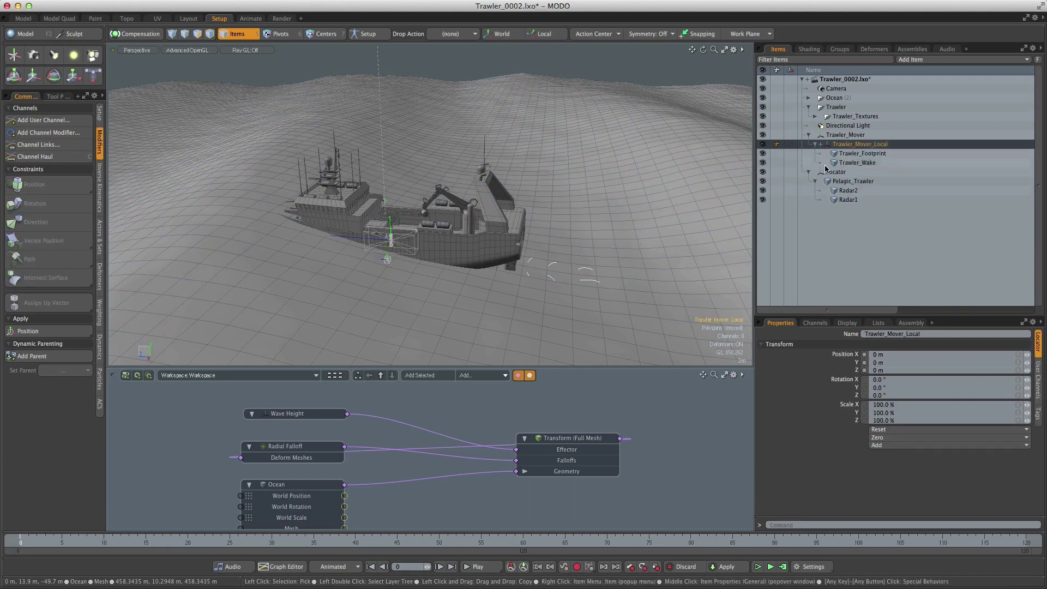
- Add Trawler_Footprint and Trawler_Wake to the schematic and place their nodes above the Wave Height node
click(861, 153)
shift+click(857, 163)
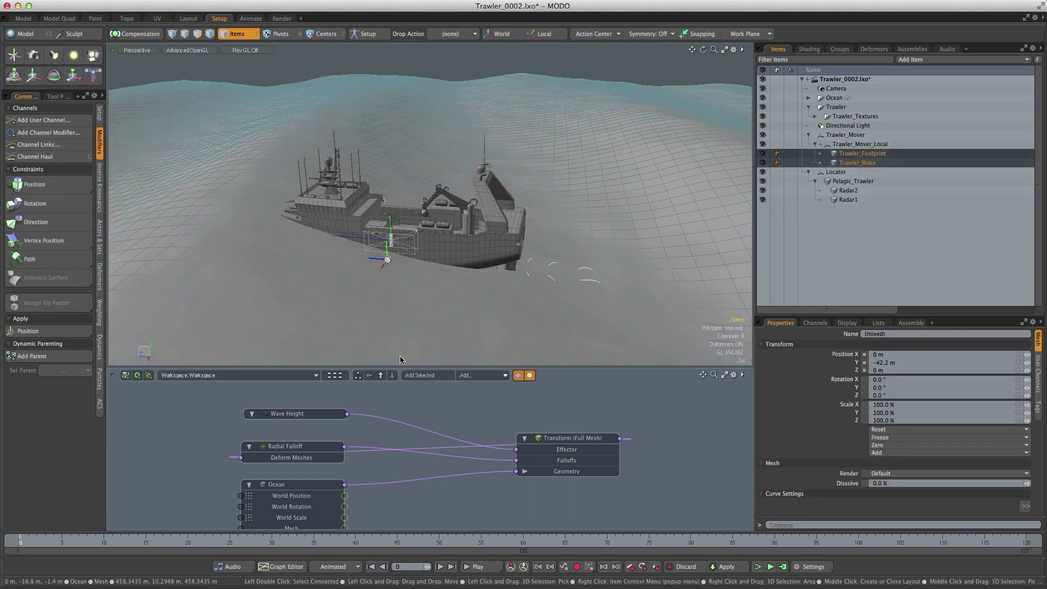
click(419, 375)
scroll(466, 418, down, 3)
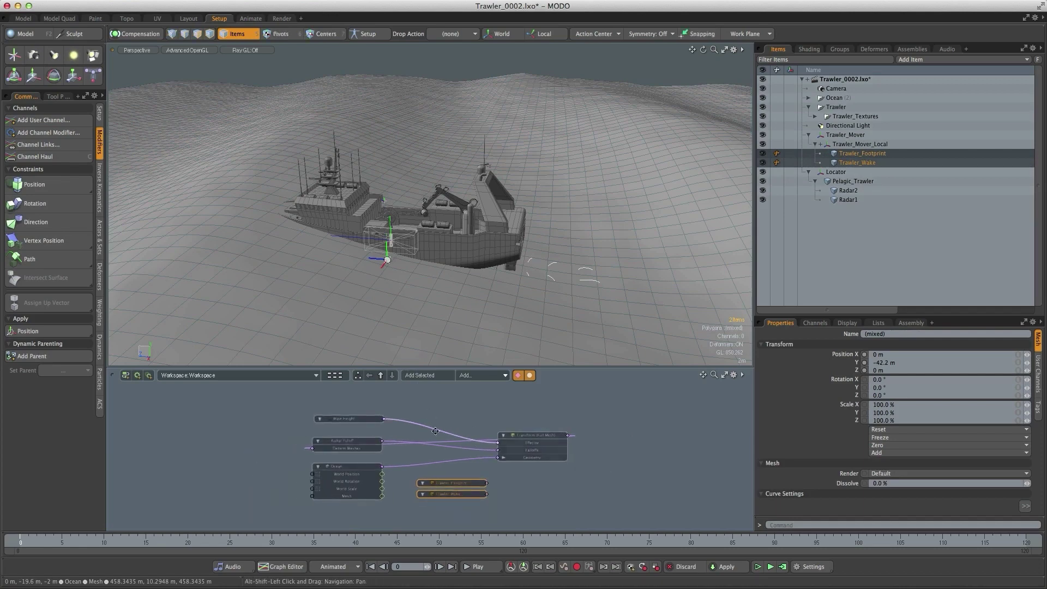
click(465, 419)
drag(451, 484, 350, 392)
alt+shift+drag(457, 510, 361, 411)
scroll(368, 428, up, 3)
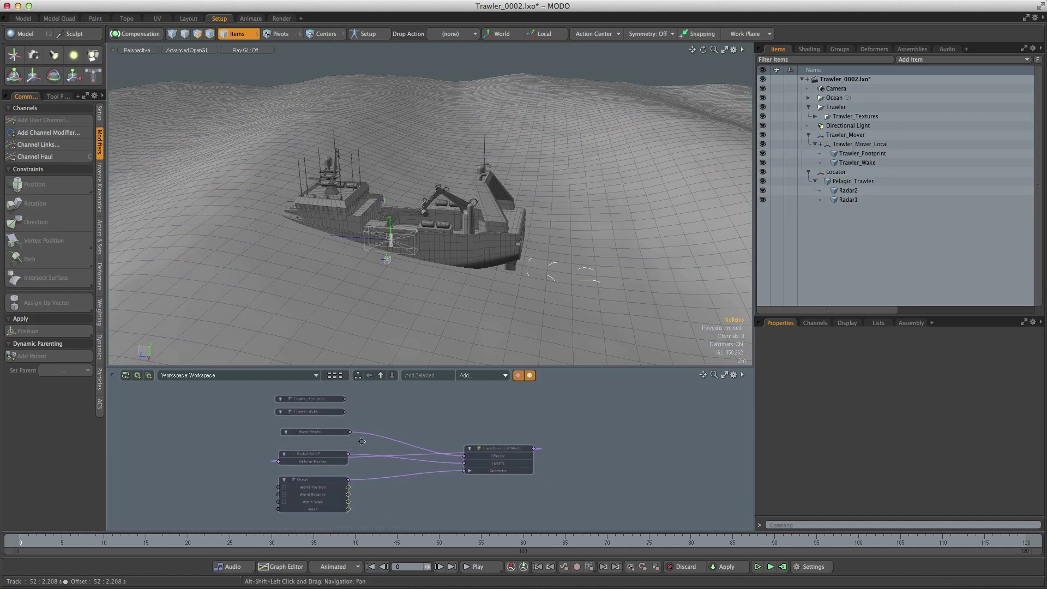
- Connect both Trawler_Footprint and Trawler_Wake to the Geometry input of the Transform (Full Mesh) deformer
key(shift)
shift+click(308, 404)
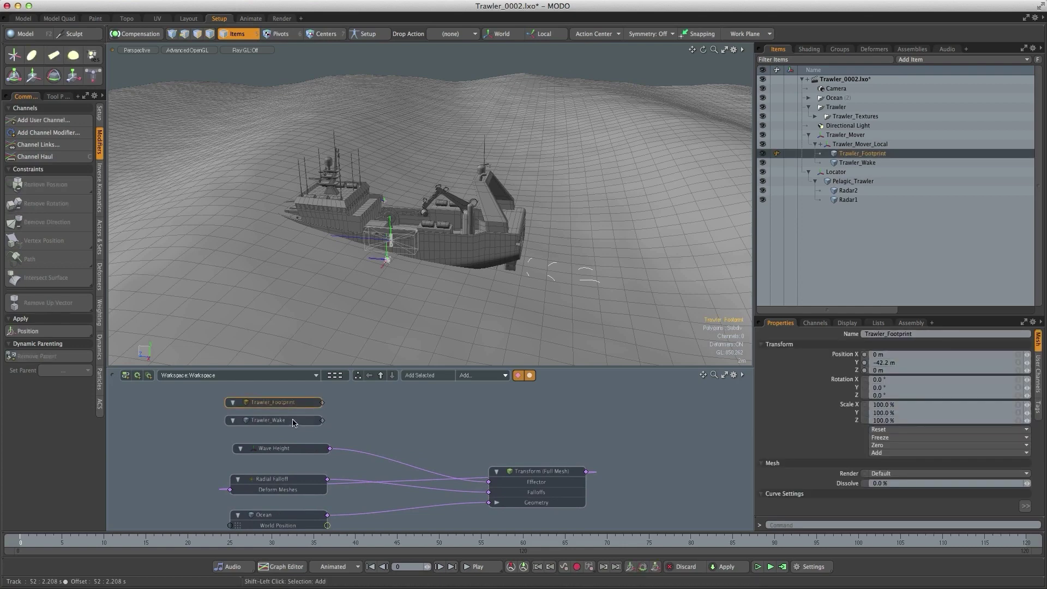
shift+click(320, 420)
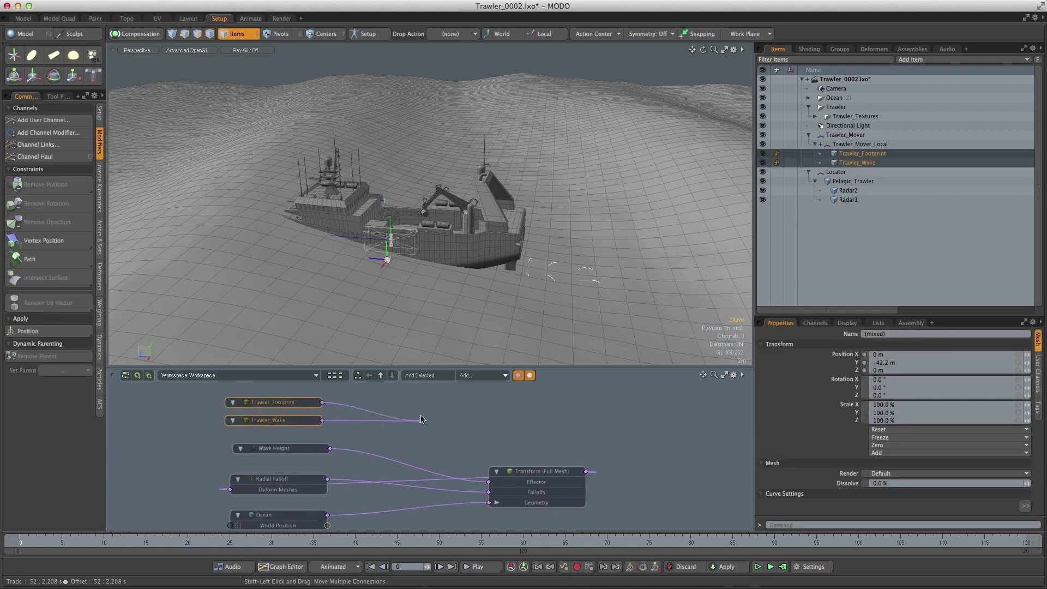
shift+drag(471, 461, 516, 505)
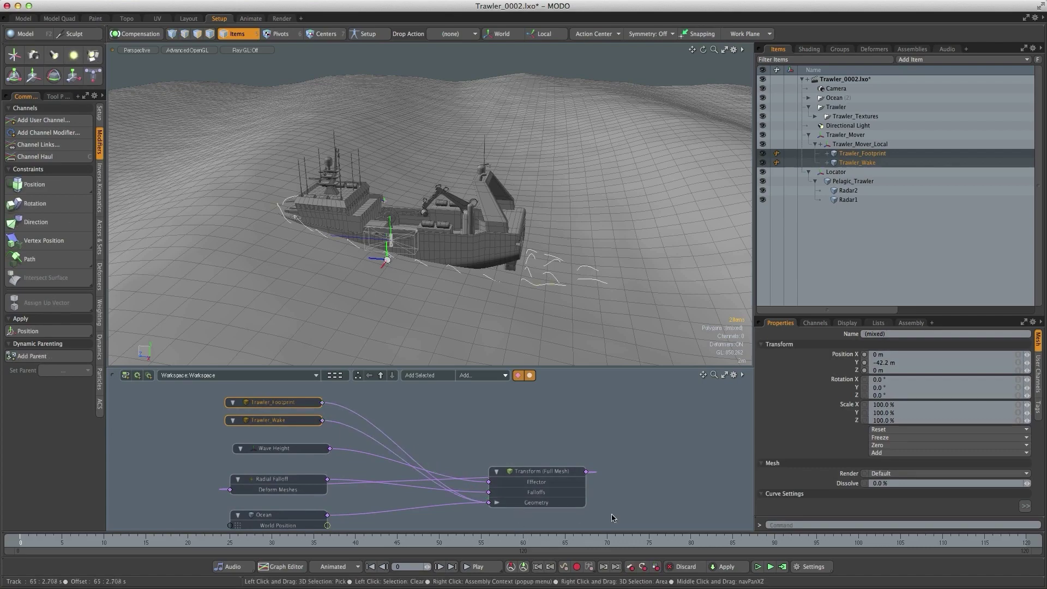
- Move Trawler_Mover to about X -16.2 m, Z 17 m and rotate it about 43.4° around Y
alt+drag(430, 287, 383, 135)
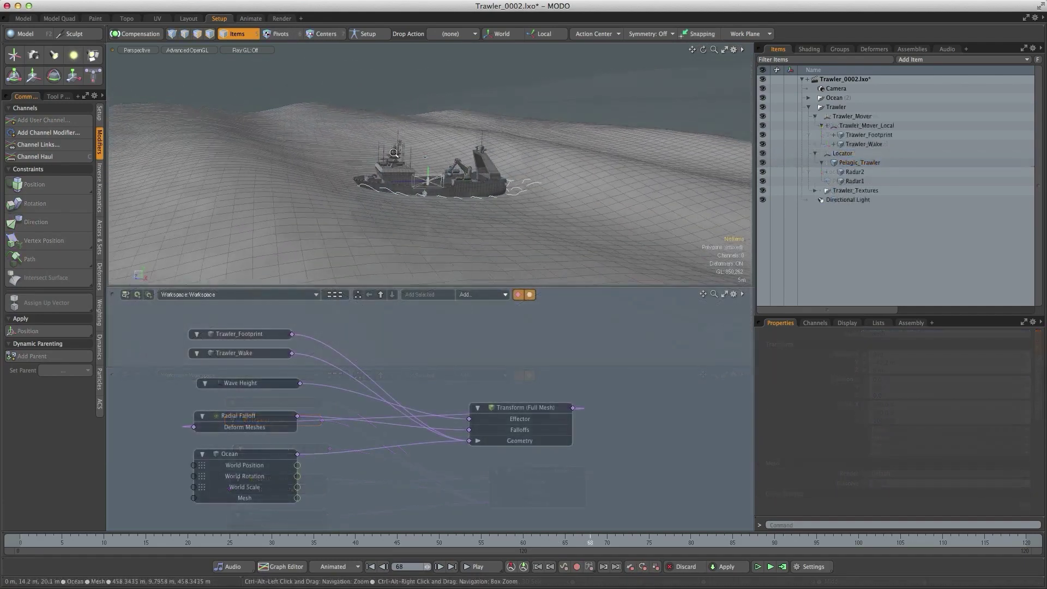
alt+drag(491, 180, 570, 193)
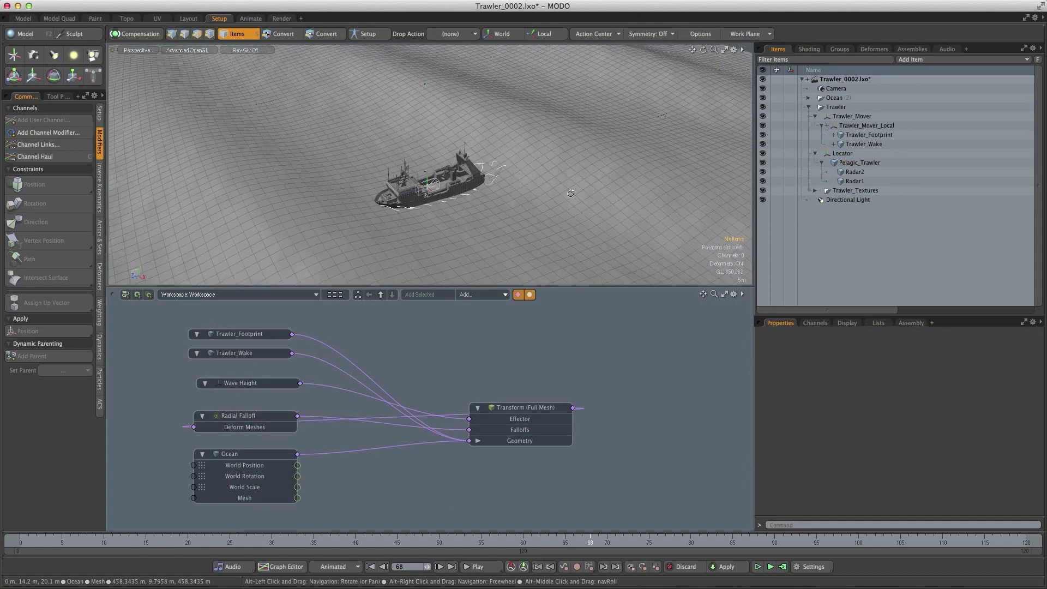
click(852, 117)
key(y)
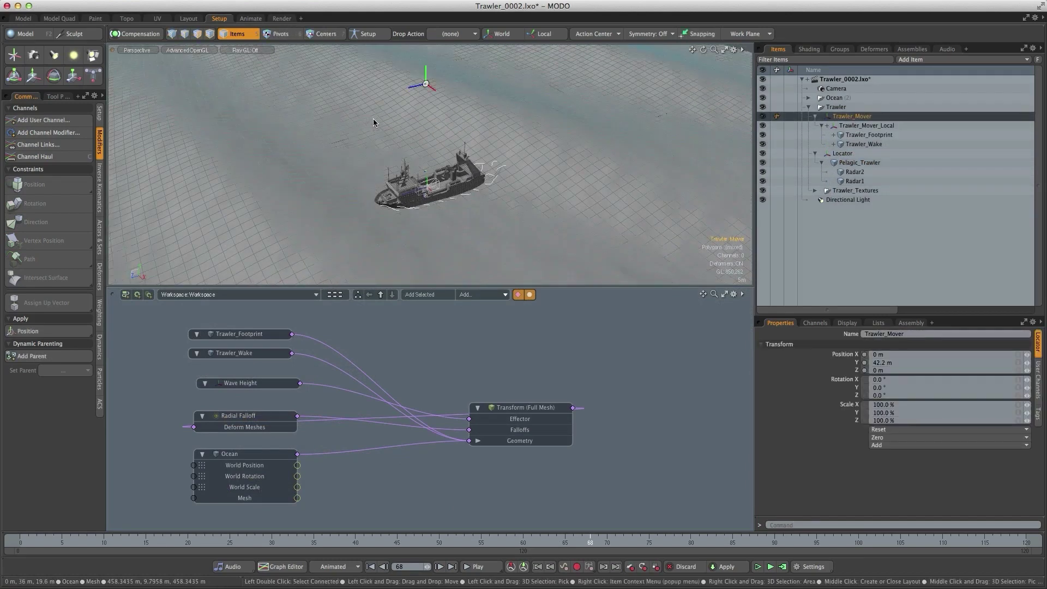
drag(426, 84, 352, 79)
key(e)
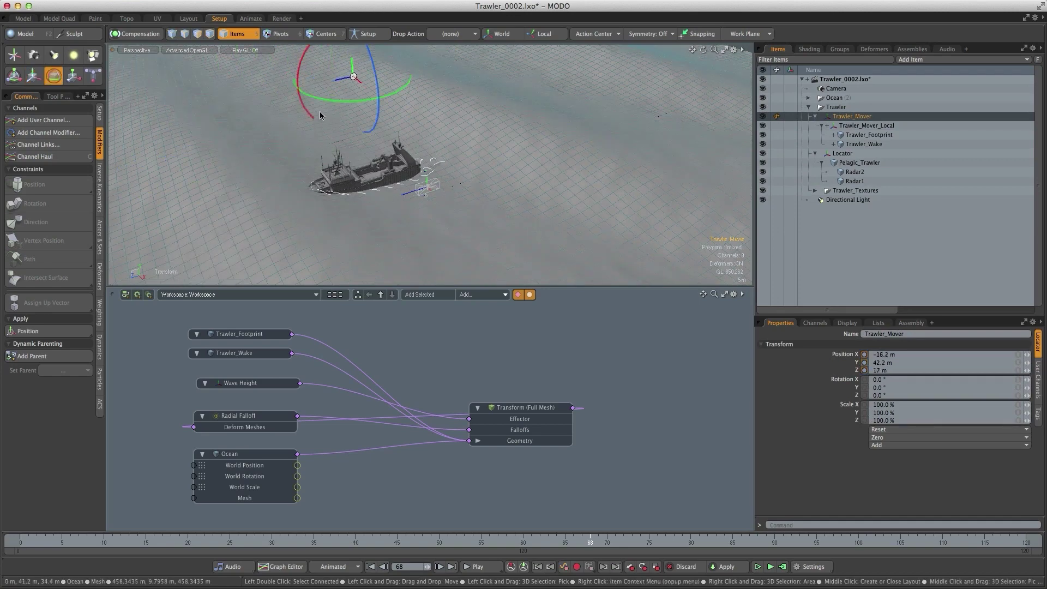
drag(319, 111, 378, 119)
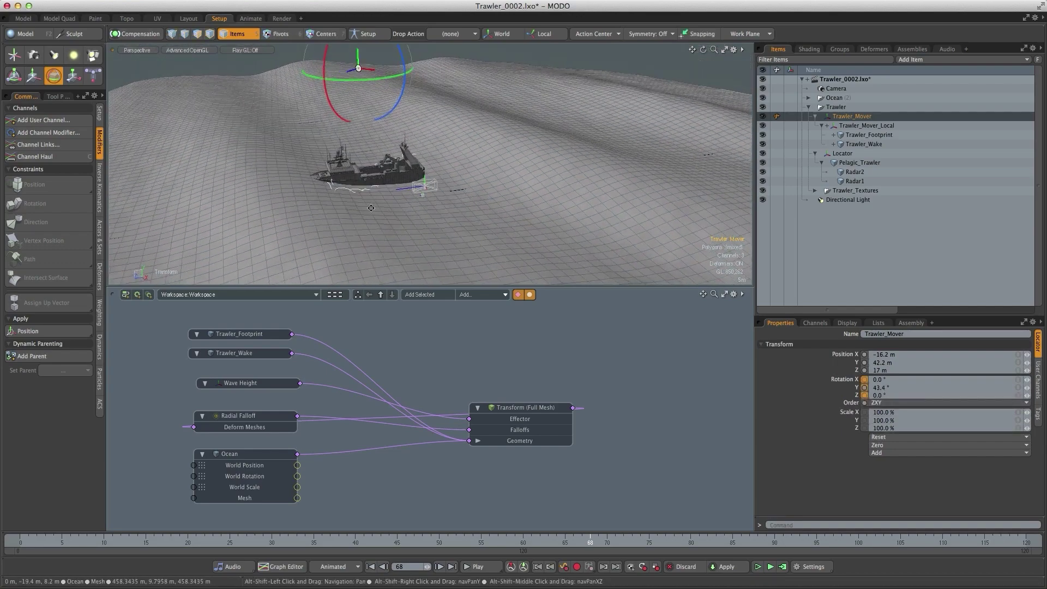
alt+shift+drag(371, 208, 395, 254)
key(q)
mouse_move(339, 188)
alt+mouse_down()
mouse_move(345, 198)
mouse_move(369, 159)
alt+mouse_up()
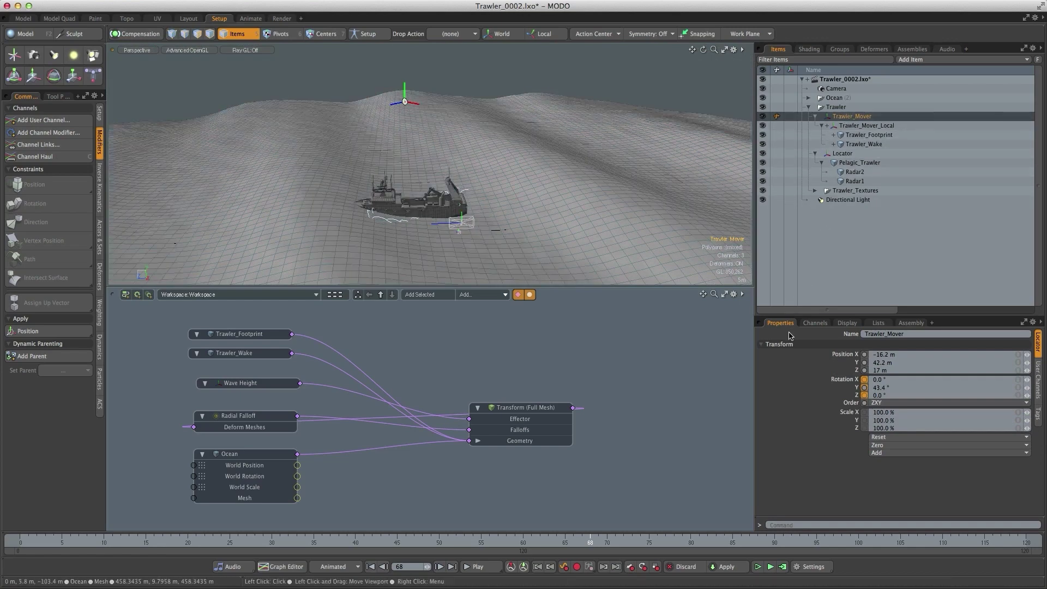
- Add Trawler_Mover's Rotation Y channel to the schematic above the Transform (Full Mesh) node
click(810, 326)
drag(797, 317, 796, 170)
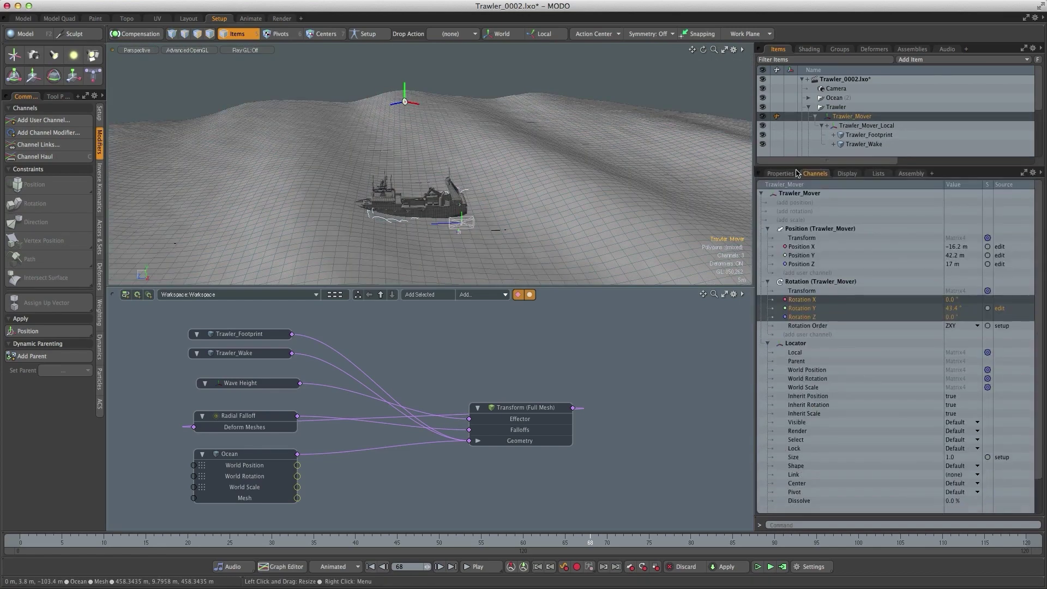
click(799, 311)
drag(787, 328, 466, 337)
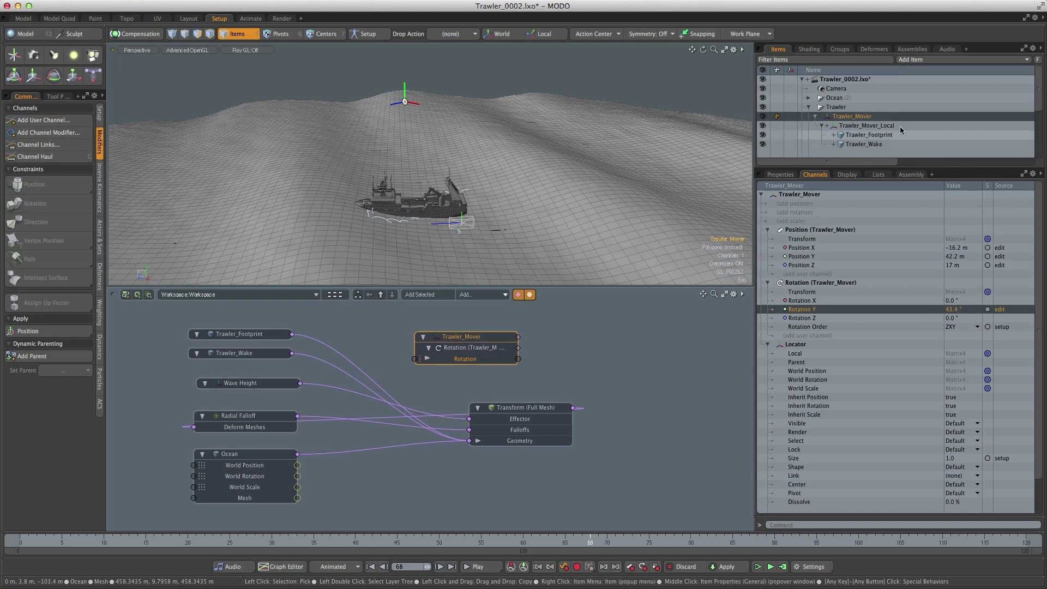
drag(846, 166, 847, 218)
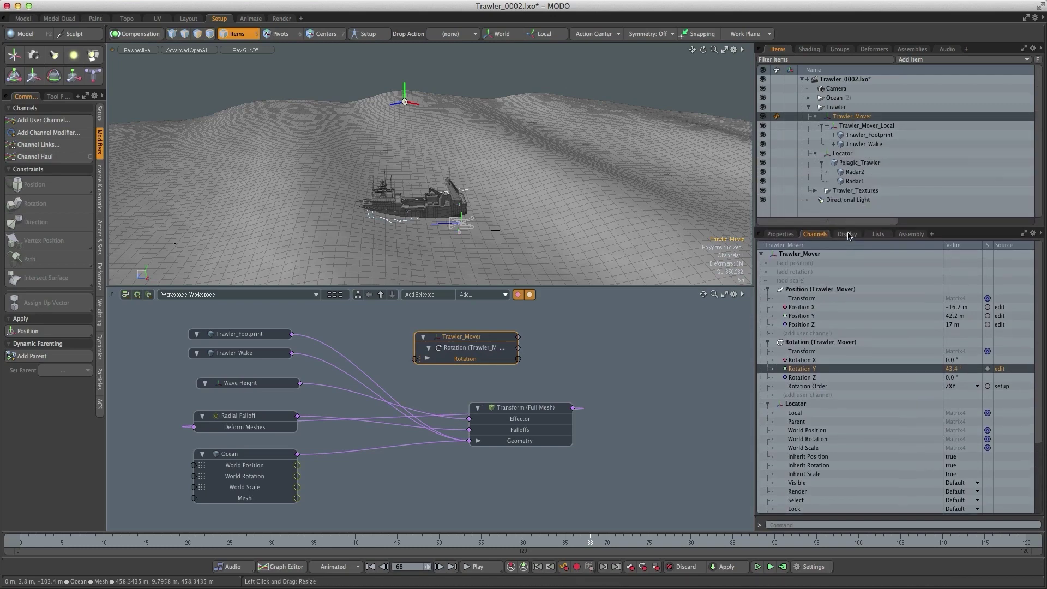
- Add rotation channels to Pelagic_Trawler, place its Rotation Y in the schematic and drive it with Trawler_Mover's Rotation Y
click(859, 162)
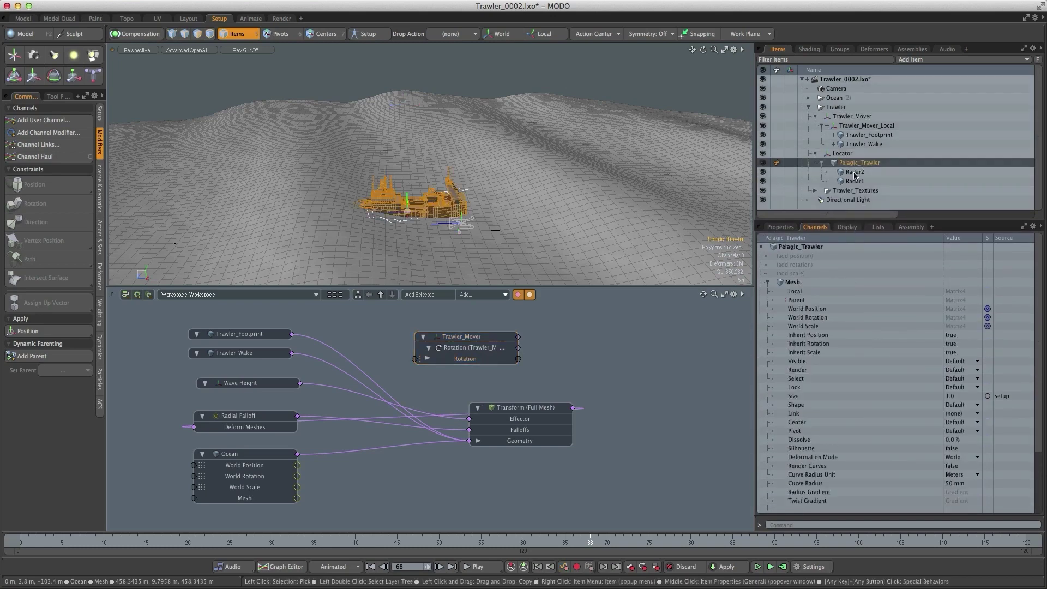
click(797, 265)
click(800, 309)
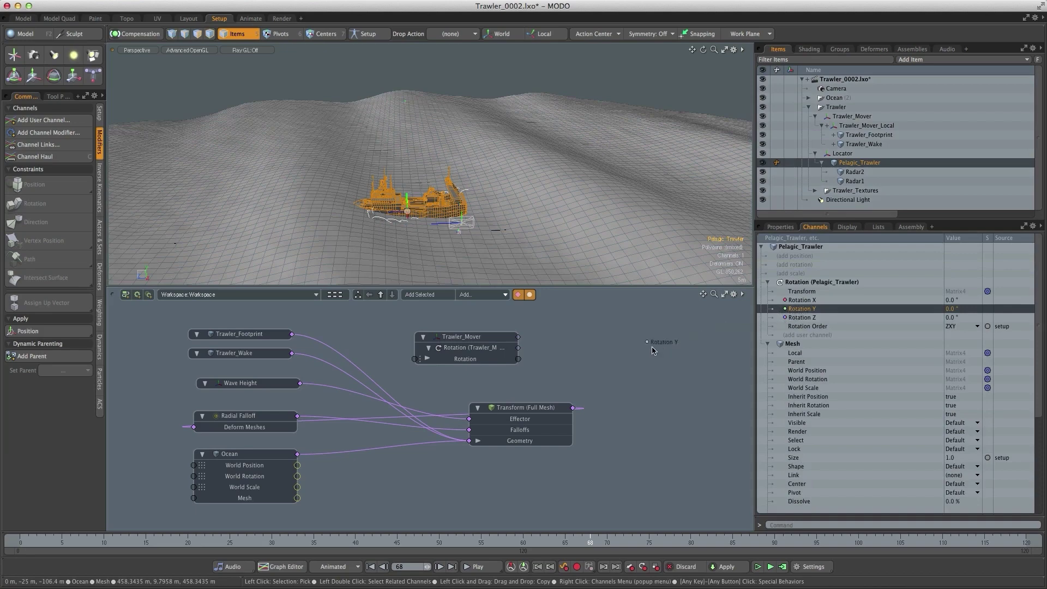
drag(652, 347, 603, 378)
drag(448, 427, 627, 342)
drag(519, 359, 574, 356)
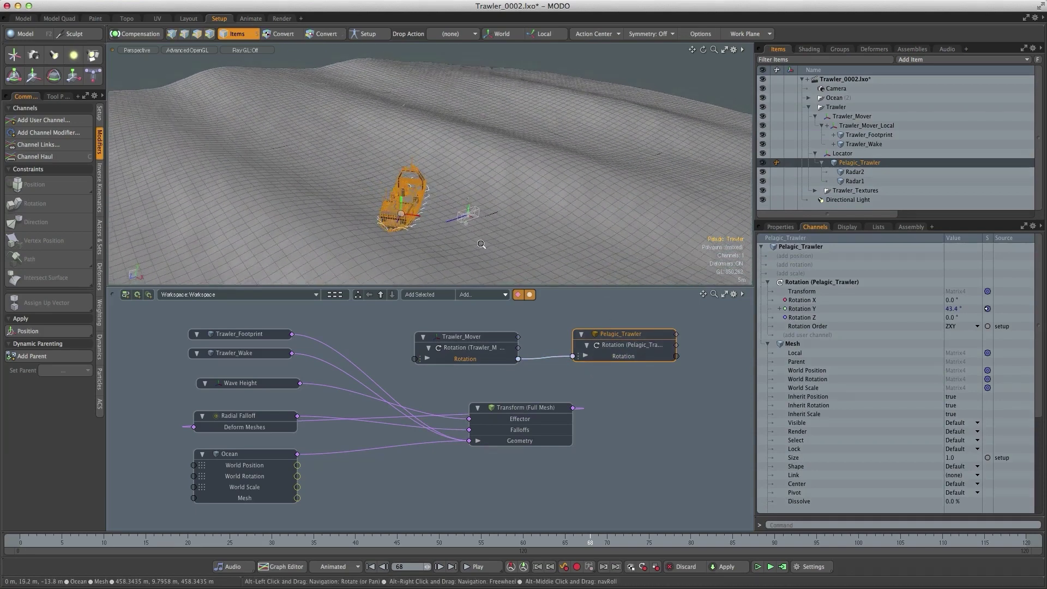
- Rotate Trawler_Mover around its Y axis to test whether the trawler turns with it
ctrl+alt+drag(481, 244, 459, 226)
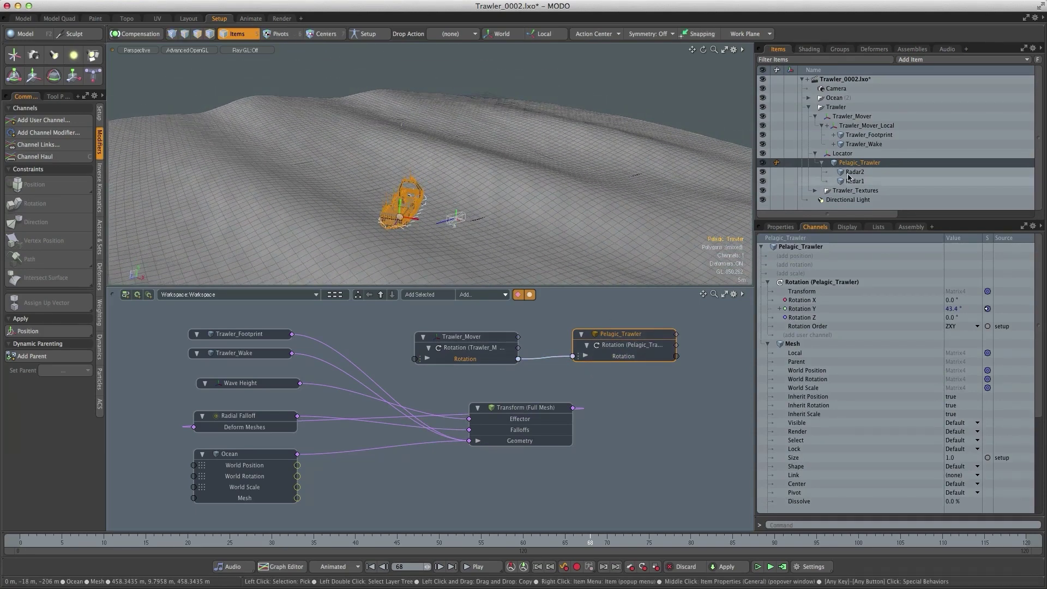
click(854, 119)
key(e)
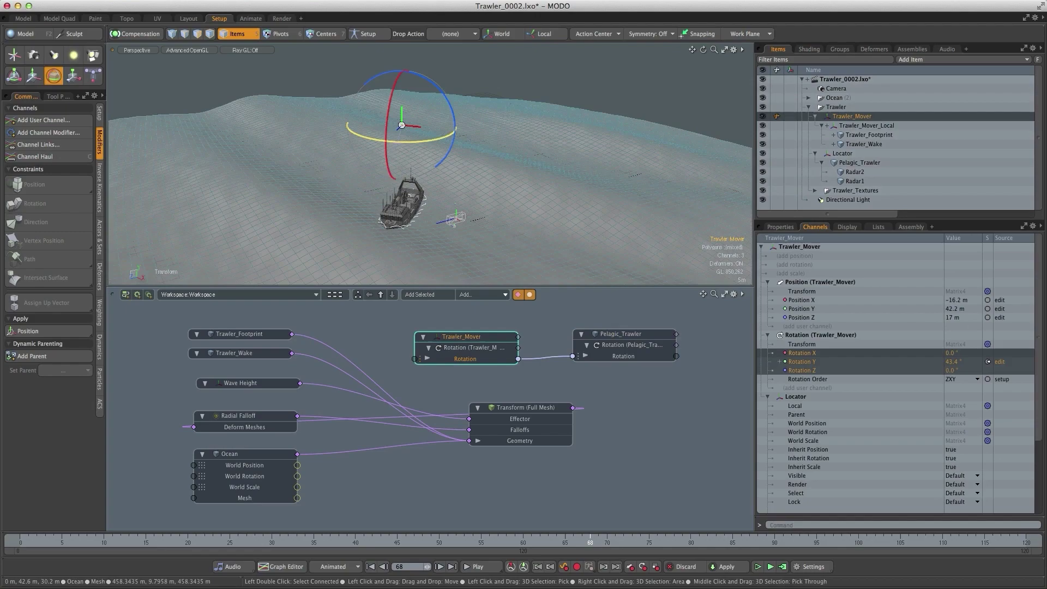
drag(414, 141, 382, 141)
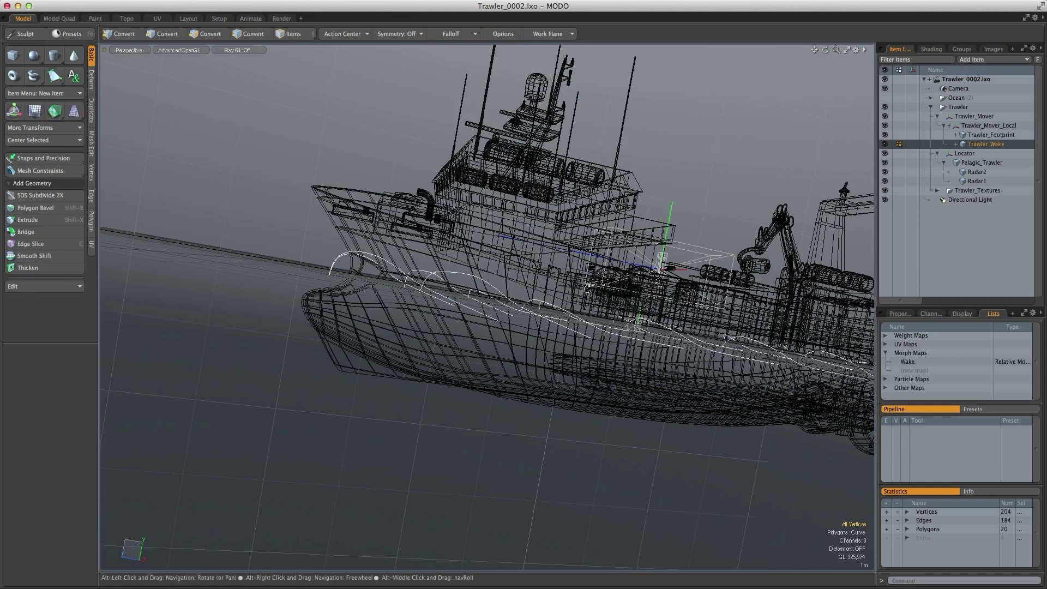
- Move the Trawler_Wake mesh's center to about Z -32.05 m, near the trailing end of the wake curves
alt+drag(404, 437, 286, 287)
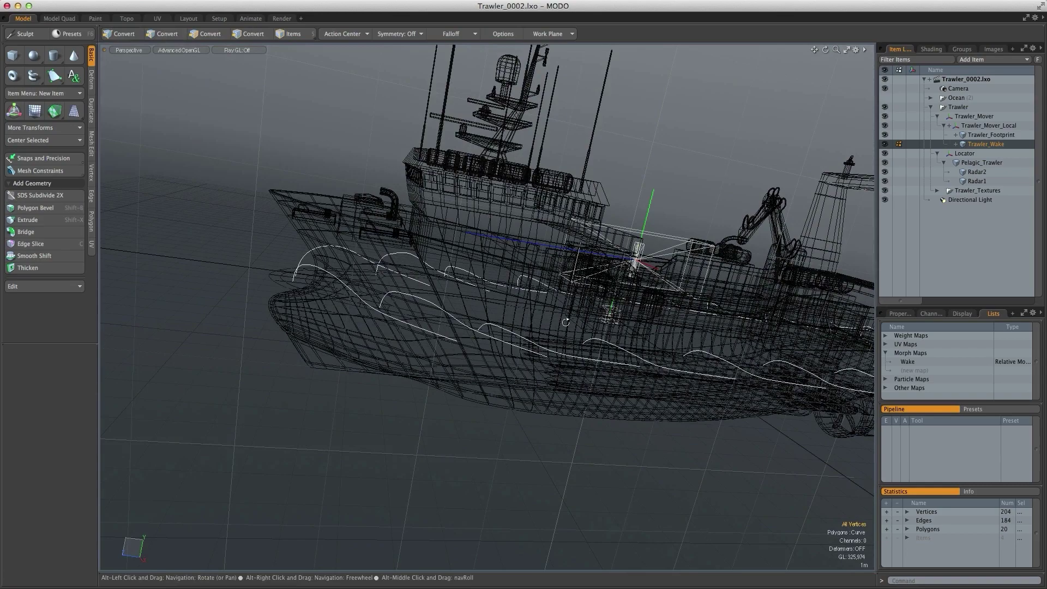
alt+drag(287, 328, 583, 423)
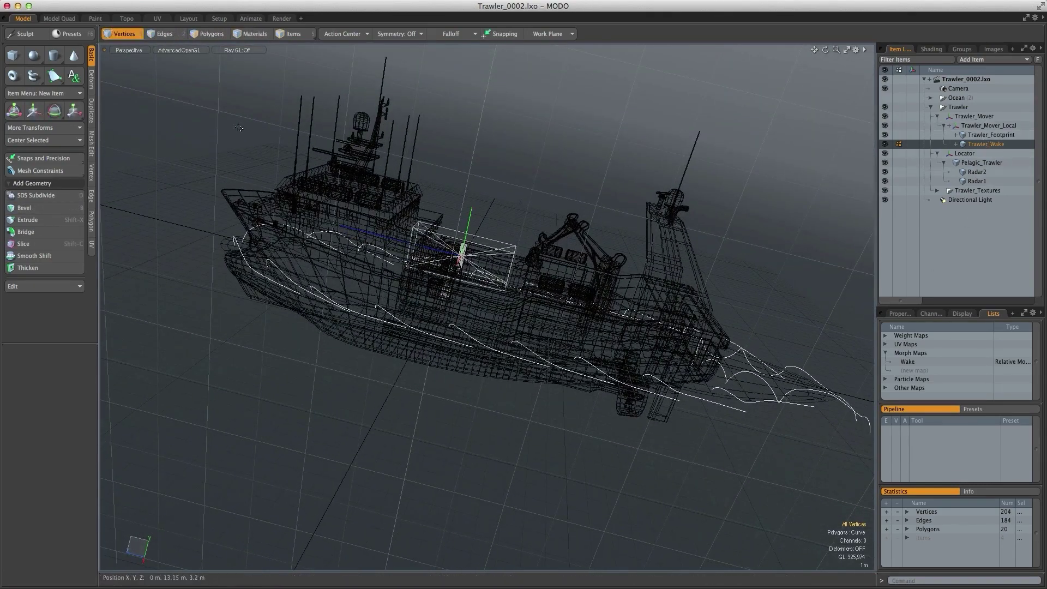
alt+shift+drag(479, 289, 433, 279)
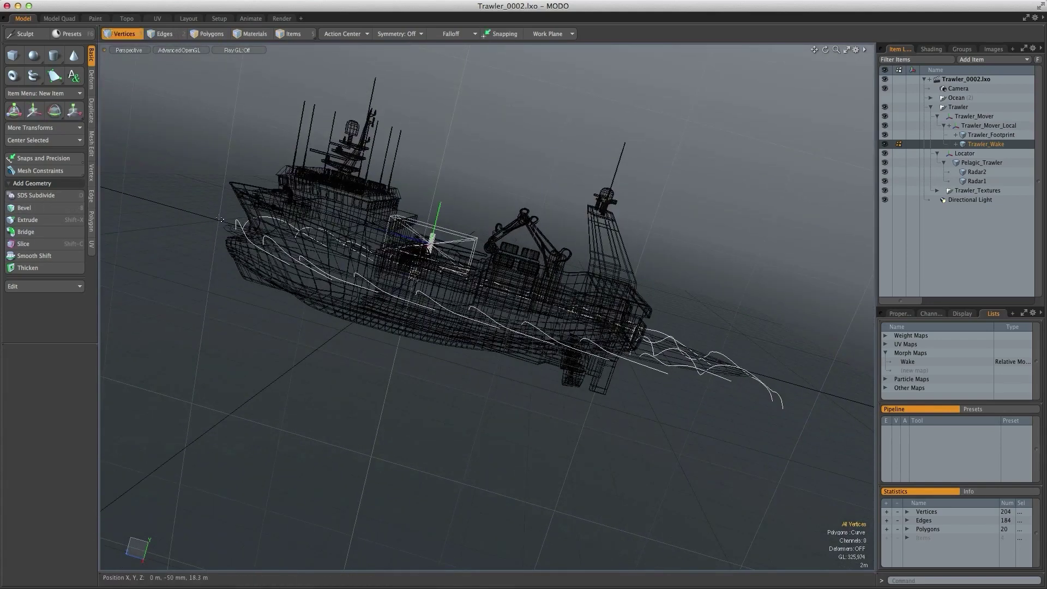
alt+drag(402, 326, 484, 68)
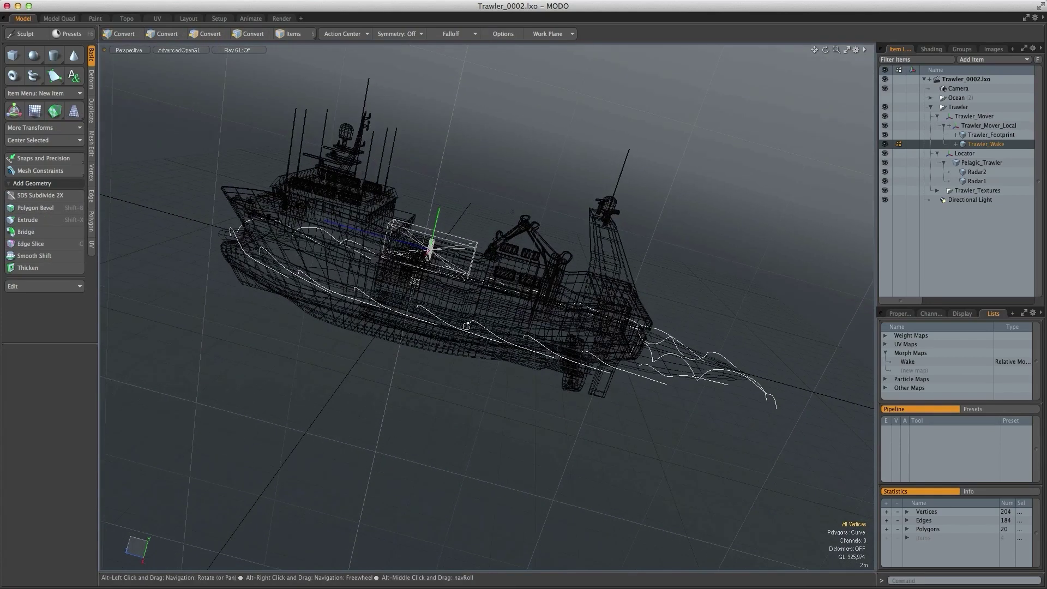
click(284, 37)
click(294, 53)
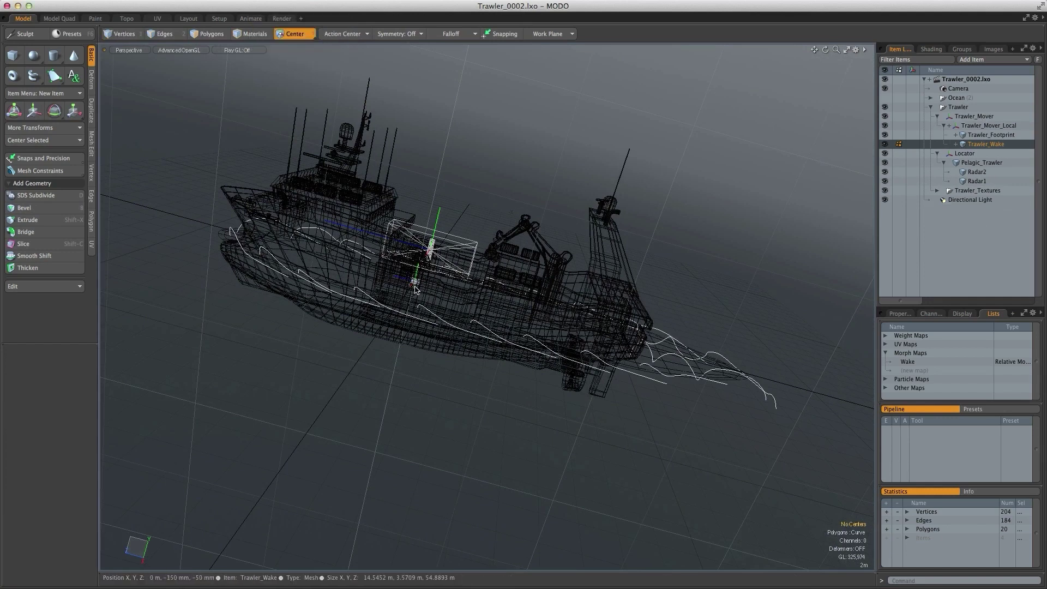
key(y)
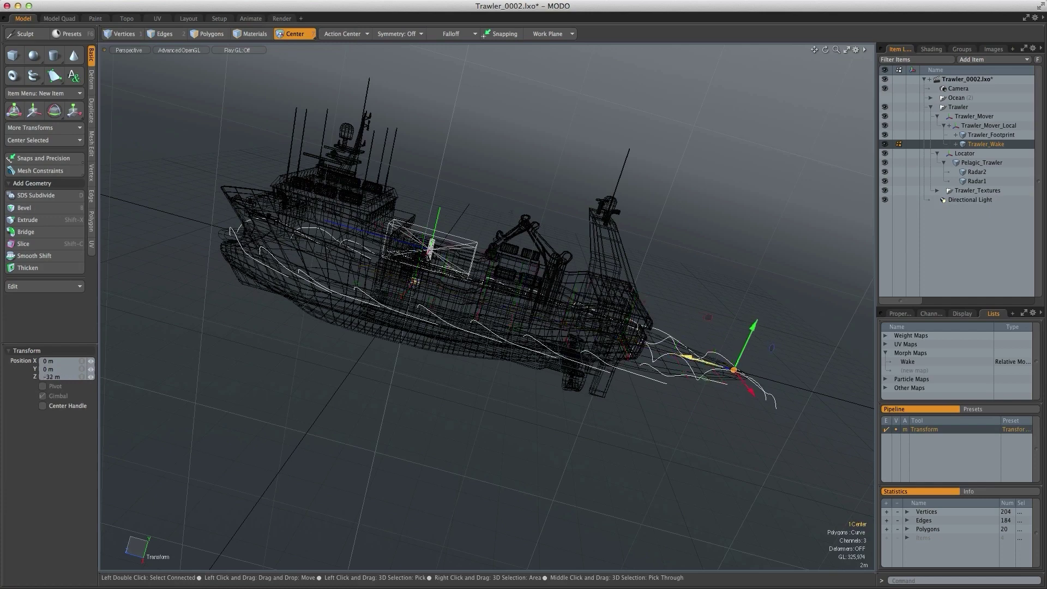
alt+drag(651, 374, 542, 330)
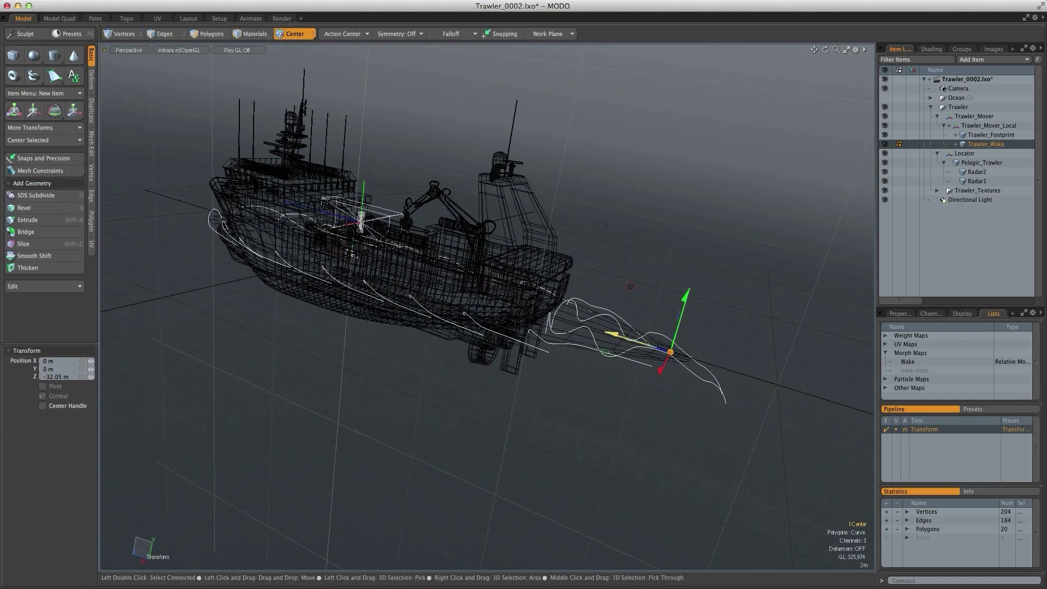
- Move the Trawler_Footprint mesh's center to about Z -33.25 m, at the pointed trailing tip of the footprint
click(976, 137)
alt+drag(305, 238, 340, 250)
click(339, 248)
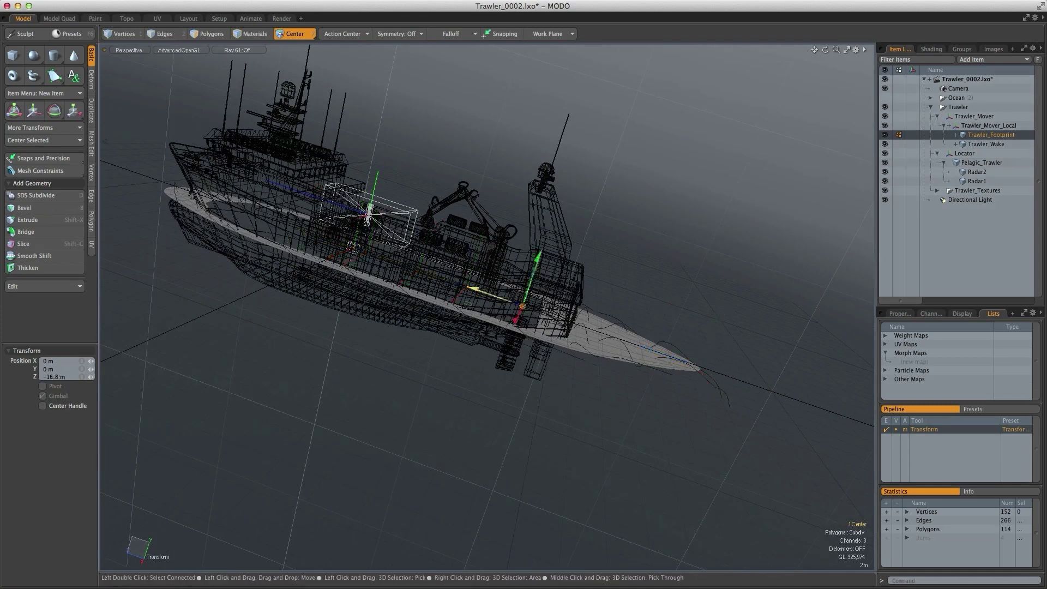
drag(474, 289, 571, 323)
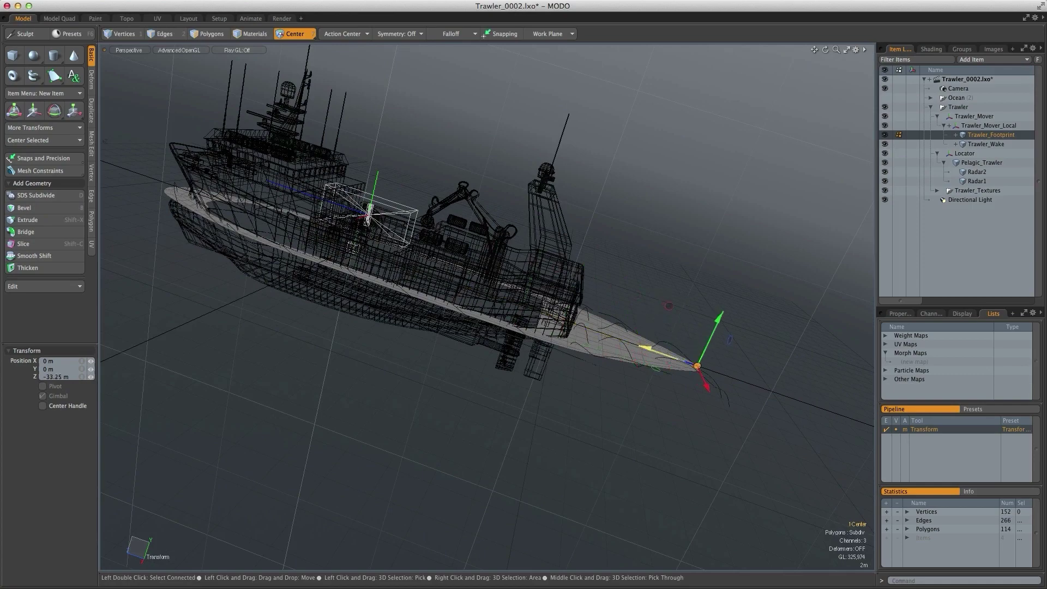
drag(648, 348, 647, 348)
mouse_move(475, 388)
alt+mouse_down()
mouse_move(444, 351)
mouse_move(508, 402)
mouse_move(469, 426)
mouse_move(493, 393)
alt+mouse_up()
key(Escape)
- Preview the Wake morph map on the Trawler_Wake curves around the bow and hull, and deselect the map
click(975, 145)
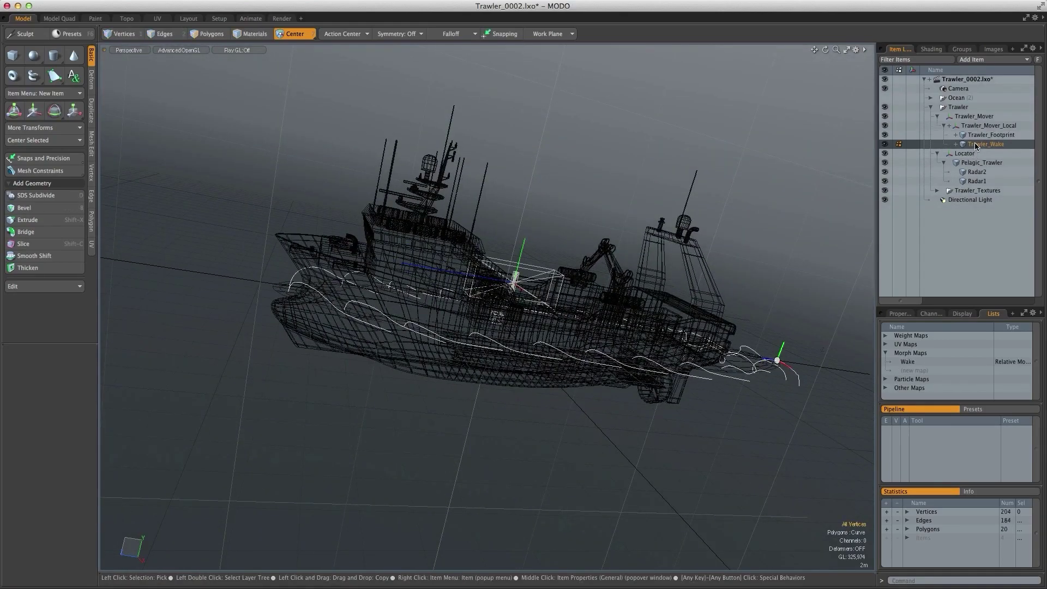
alt+drag(234, 322, 369, 314)
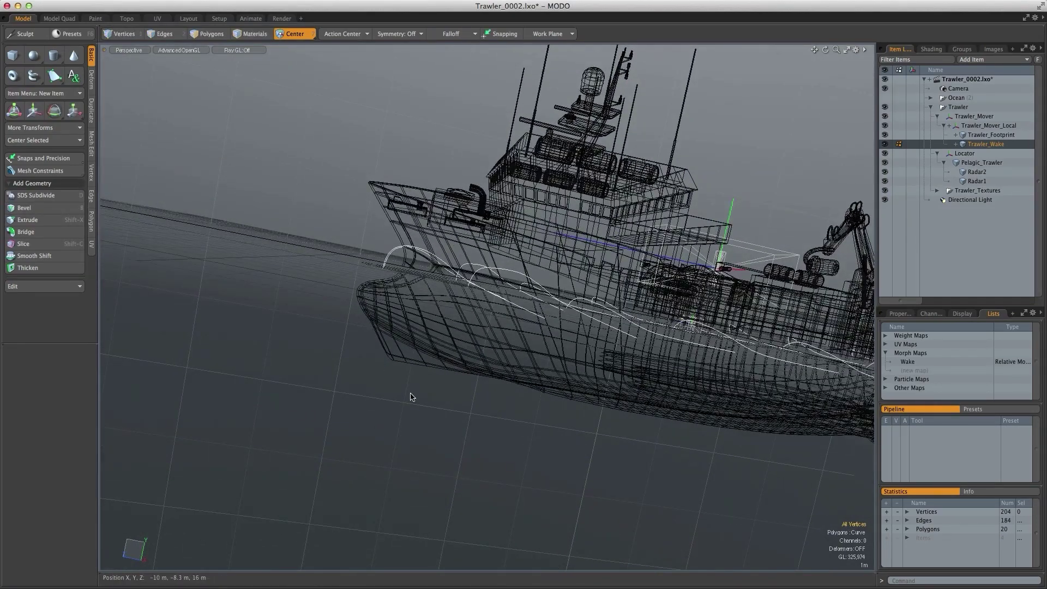
click(907, 366)
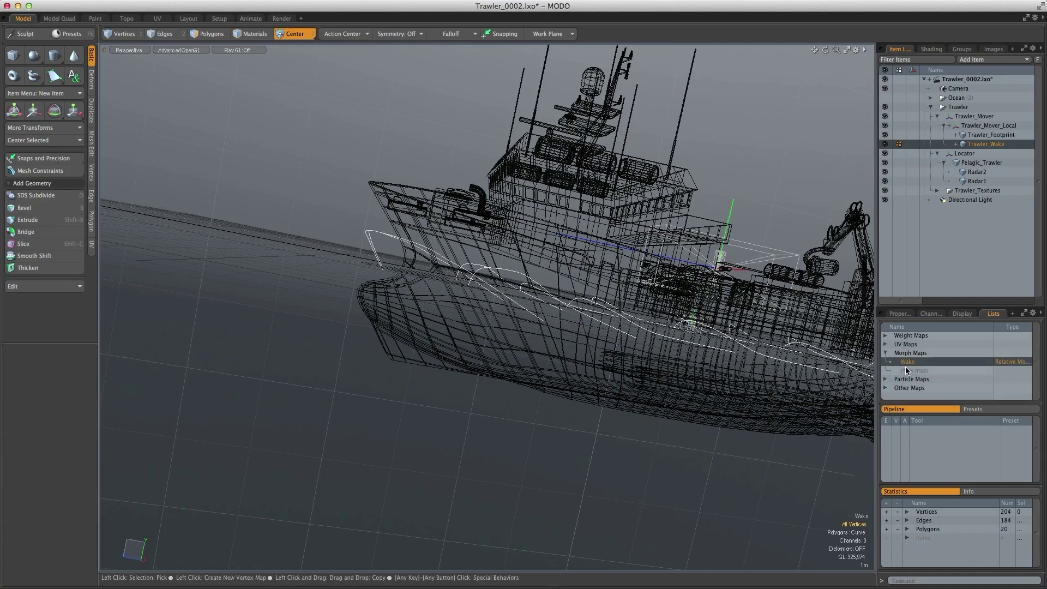
alt+drag(469, 305, 524, 319)
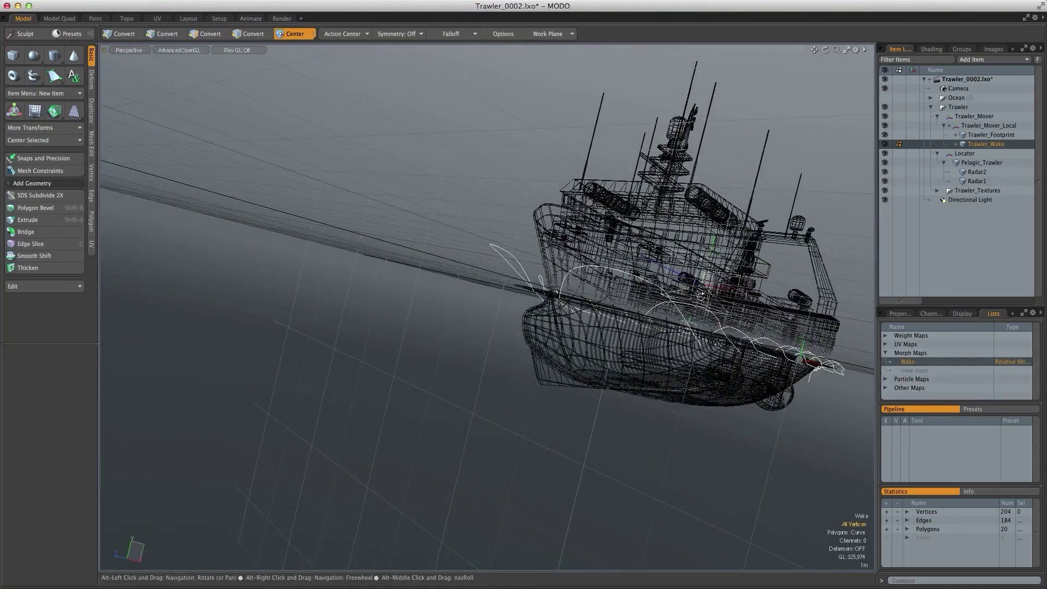
alt+drag(682, 278, 545, 275)
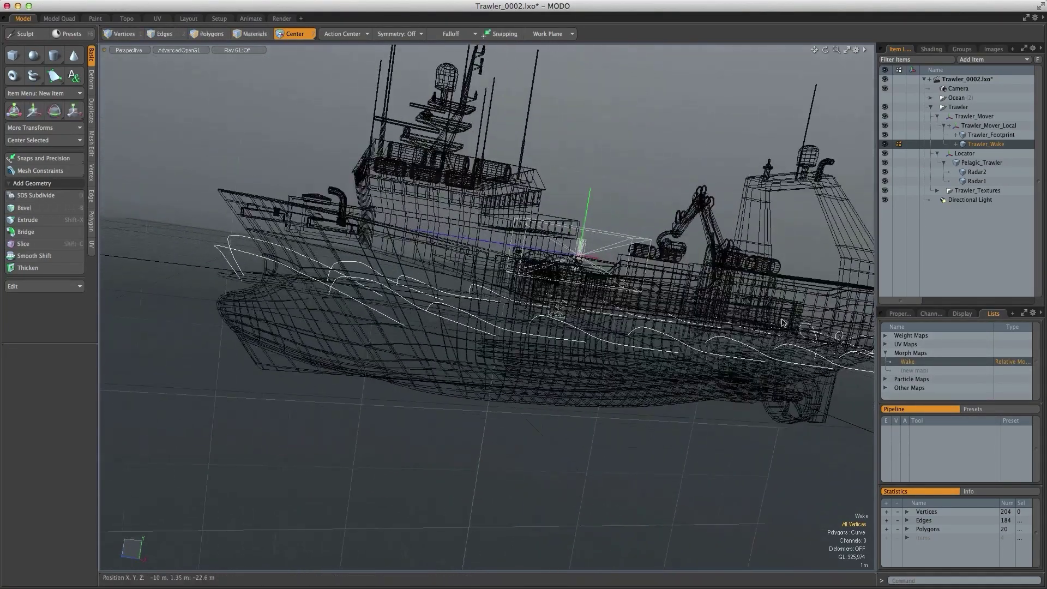
click(1003, 361)
ctrl+alt+drag(824, 304, 728, 363)
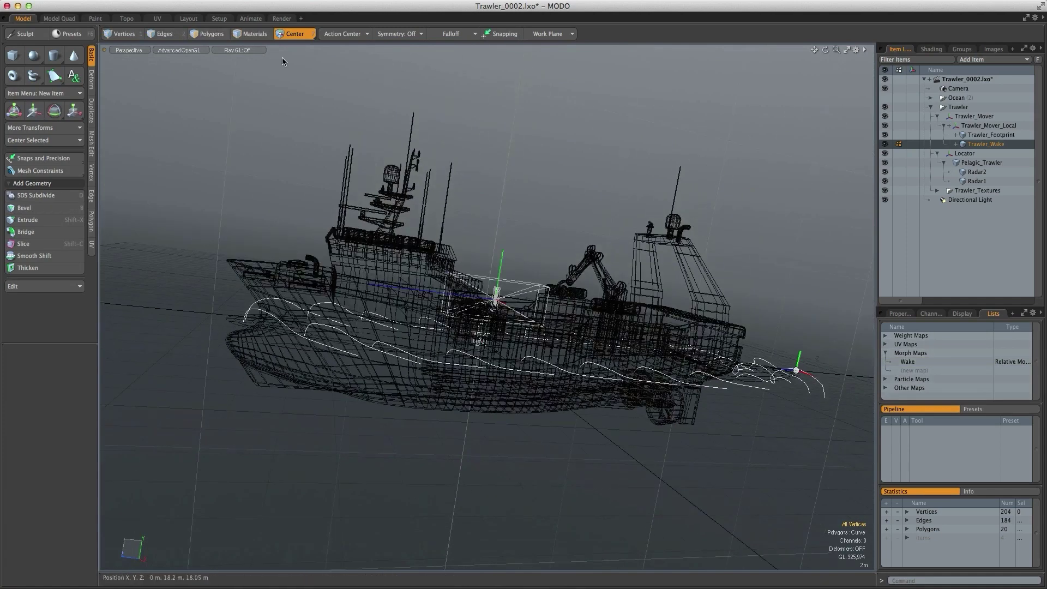
- Add a Morph Influence deformer to Trawler_Wake, using the Wake morph map at 0% strength
click(220, 20)
alt+drag(349, 164, 373, 161)
drag(815, 218, 816, 249)
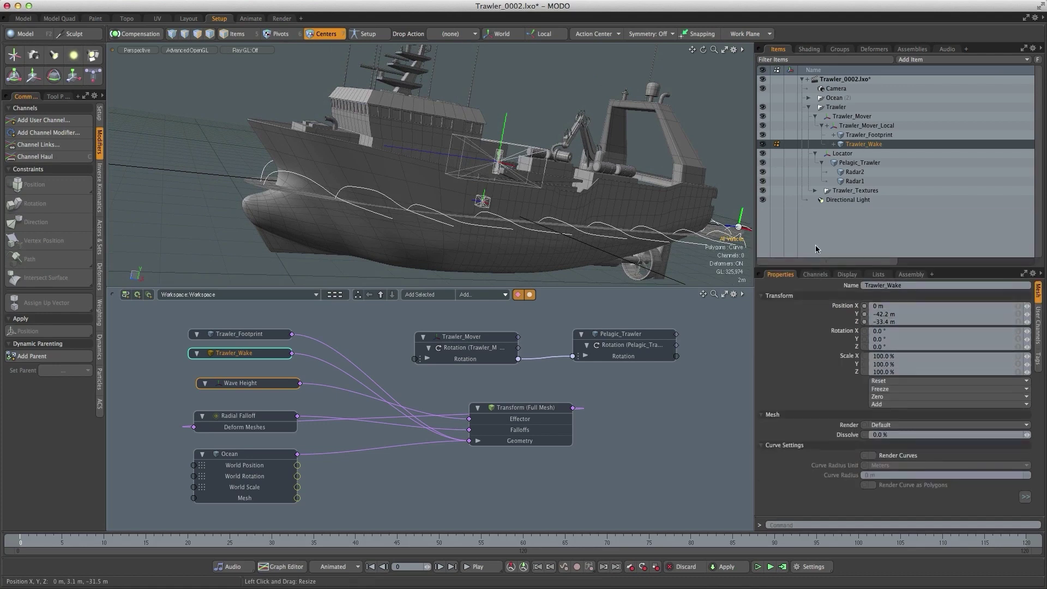
click(99, 281)
click(26, 225)
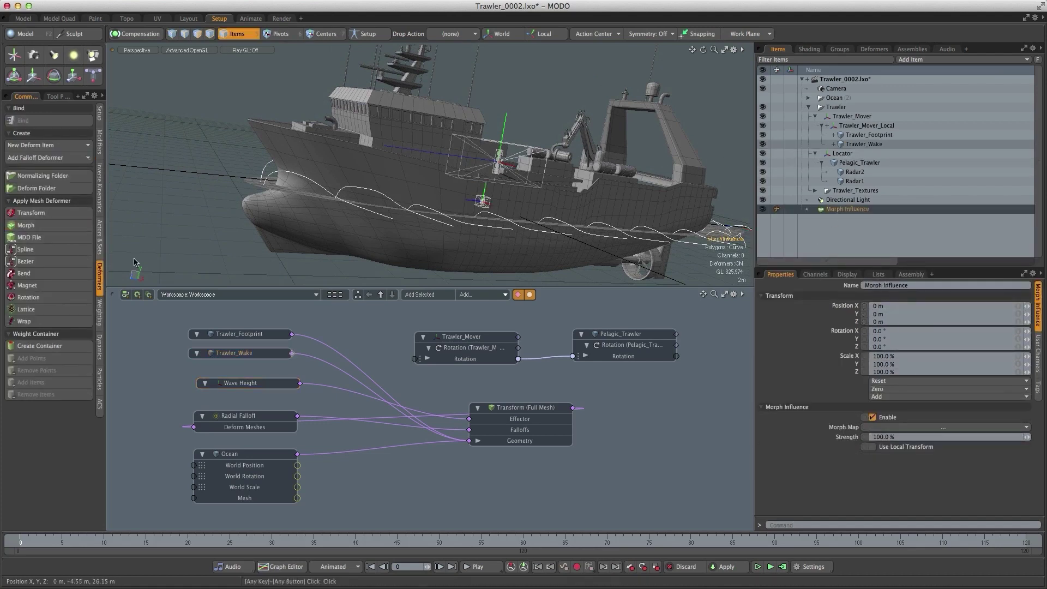
click(893, 428)
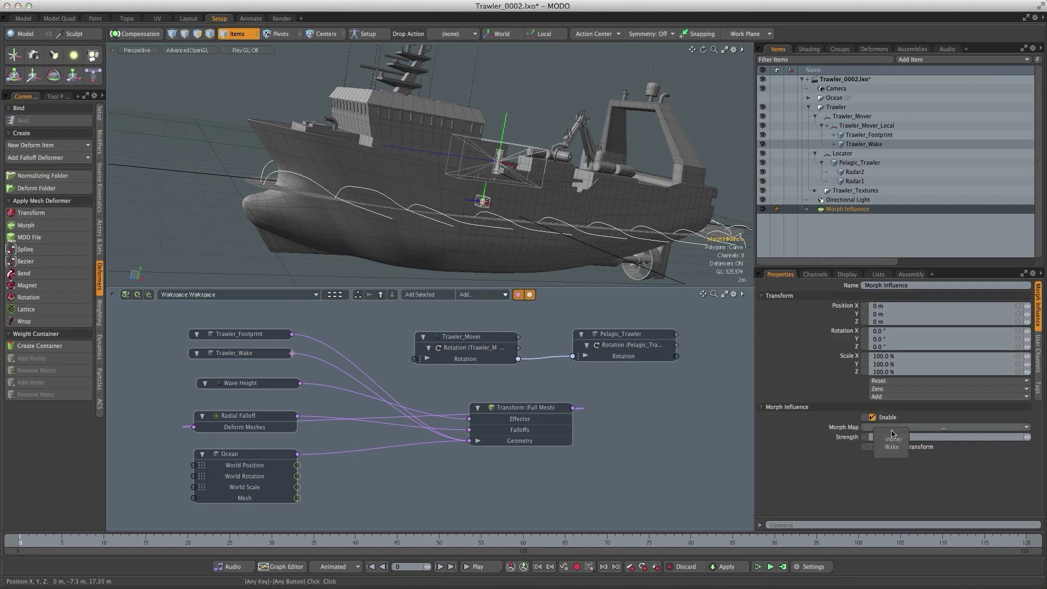
click(891, 446)
text(0)
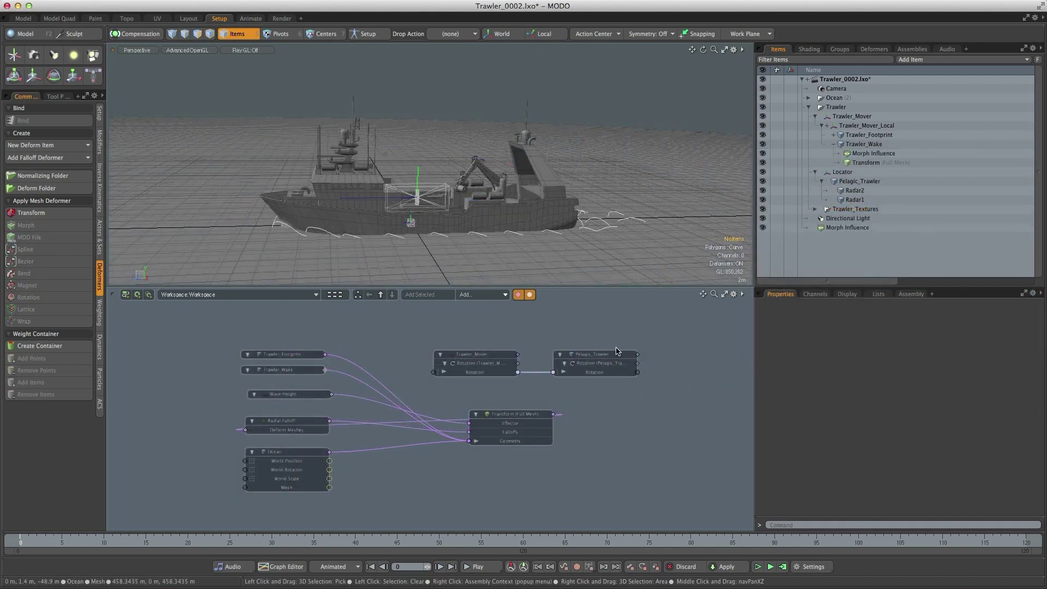
- Create a locator and raise it above the trawler to about Y 12.9 m
alt+shift+drag(489, 263, 488, 250)
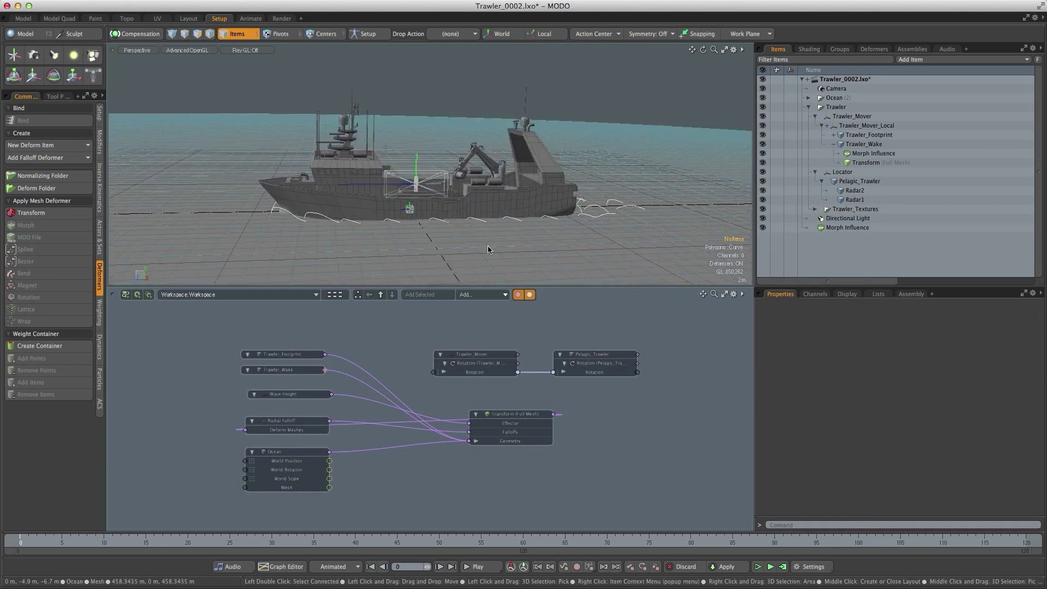
click(14, 56)
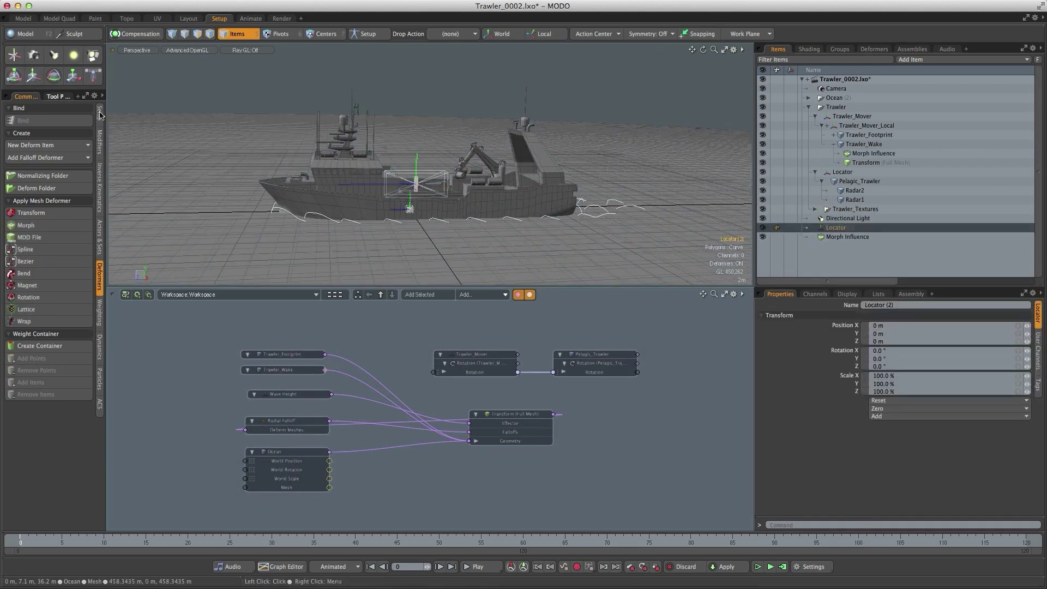
click(34, 75)
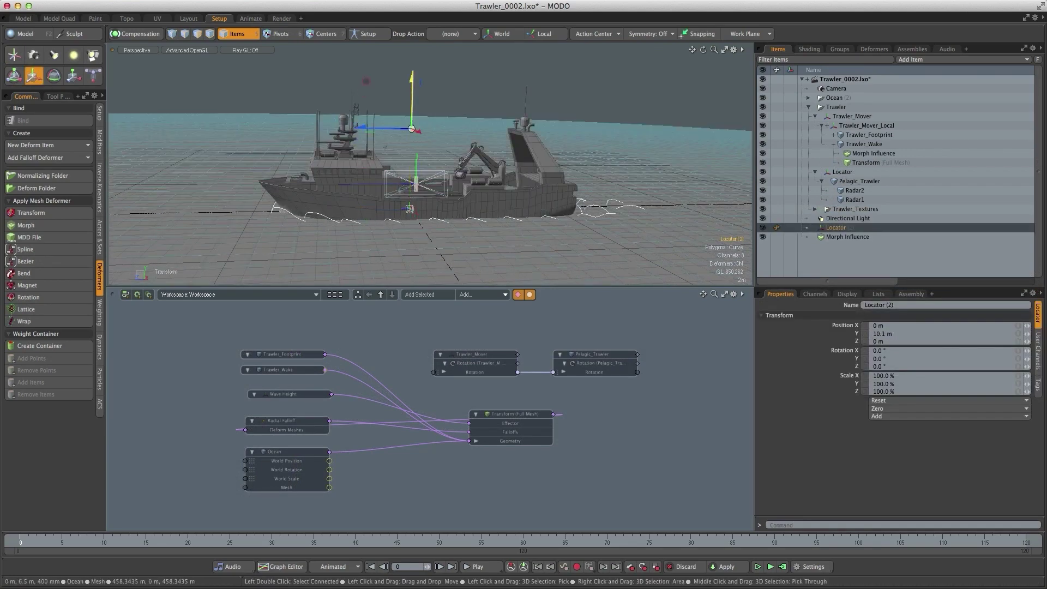
drag(412, 61, 412, 62)
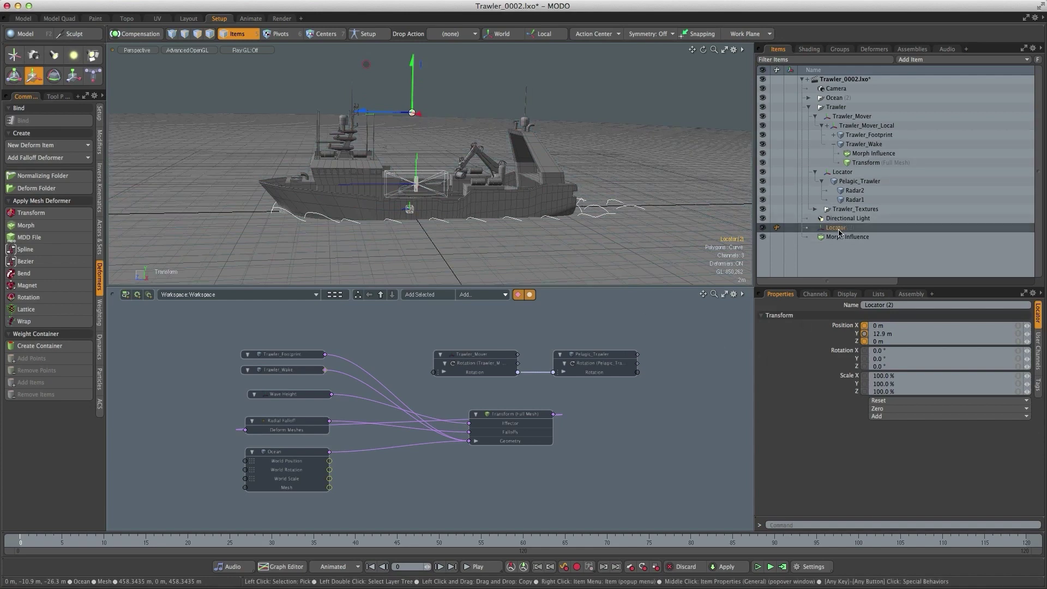
- Parent the new locator under Trawler_Mover_Local and rename it Controller
drag(839, 231, 860, 136)
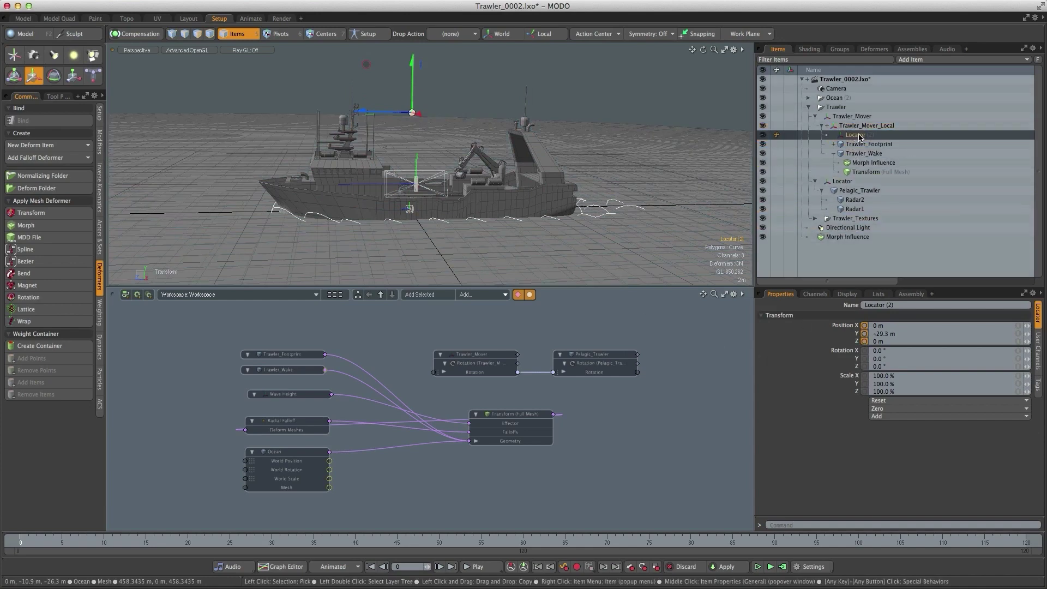
double_click(856, 136)
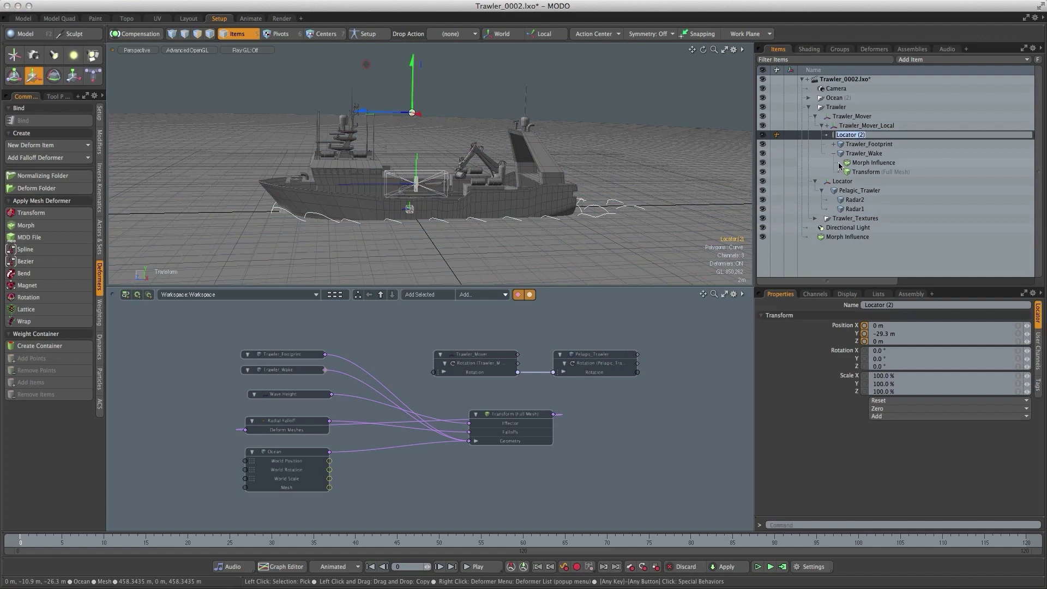
key(Return)
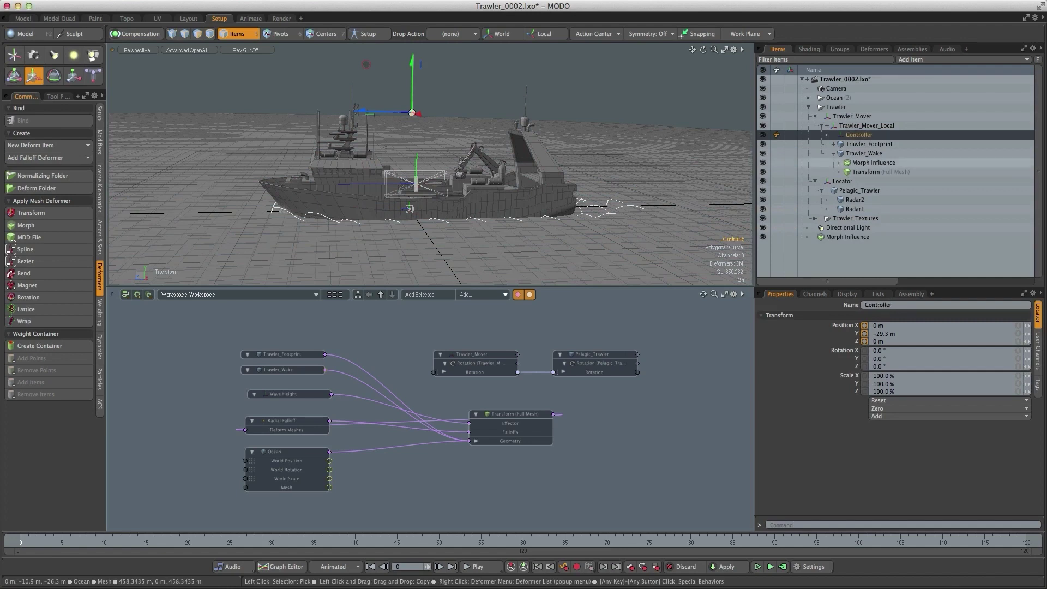
- Add a Percentage user channel to Controller with username Wake Morph and channel name WakeMorph
click(685, 325)
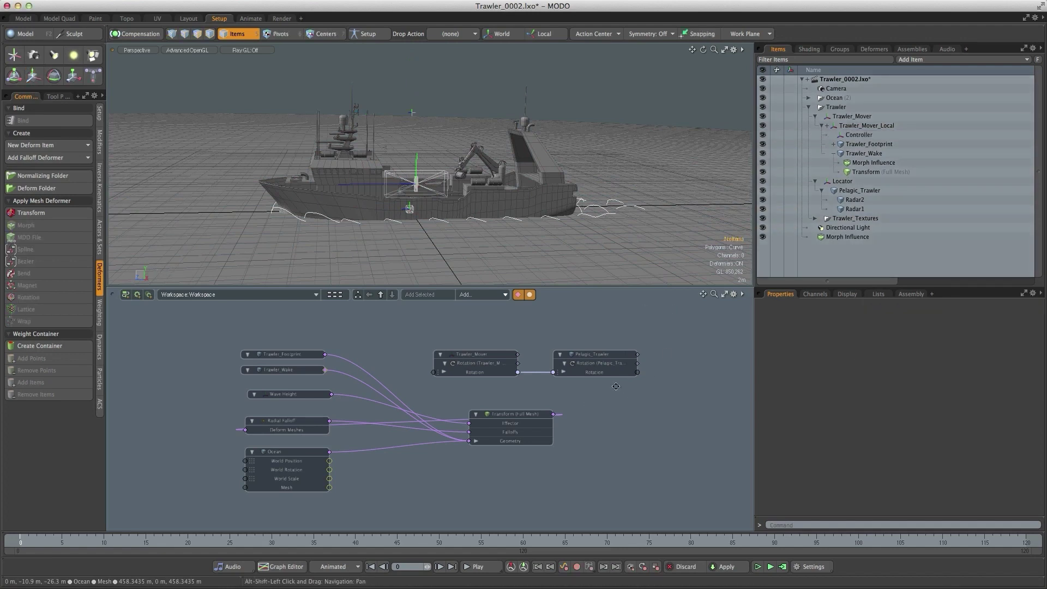
middle_drag(650, 372, 631, 378)
click(858, 135)
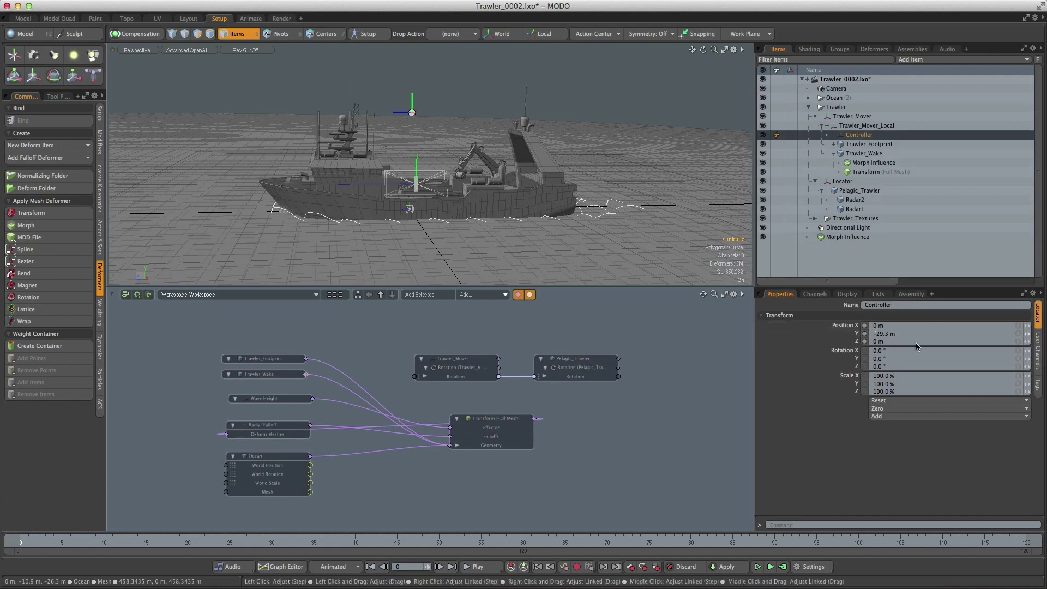
click(1037, 351)
click(882, 306)
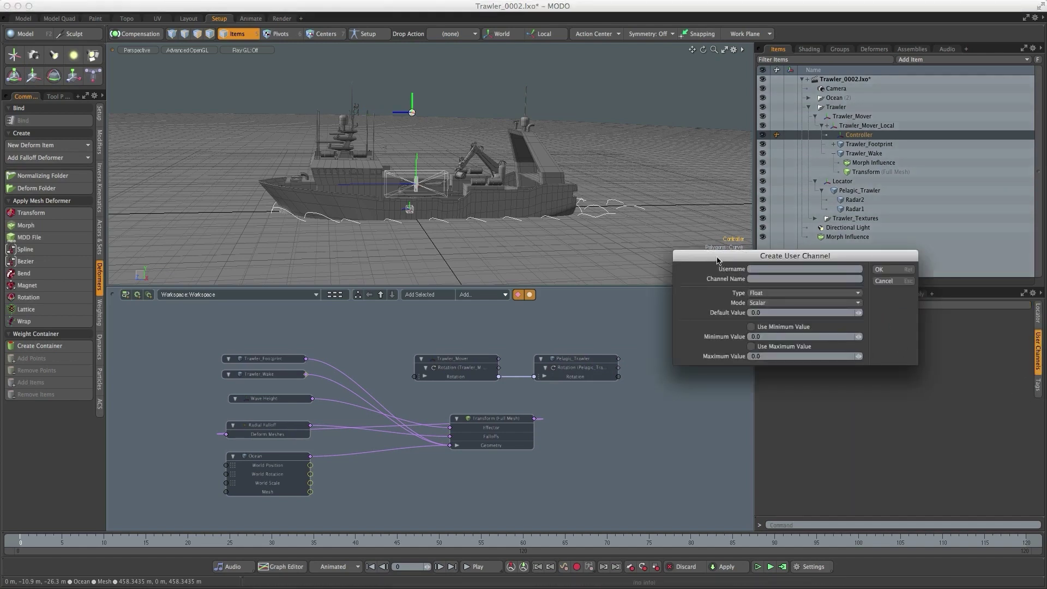
drag(717, 260, 666, 216)
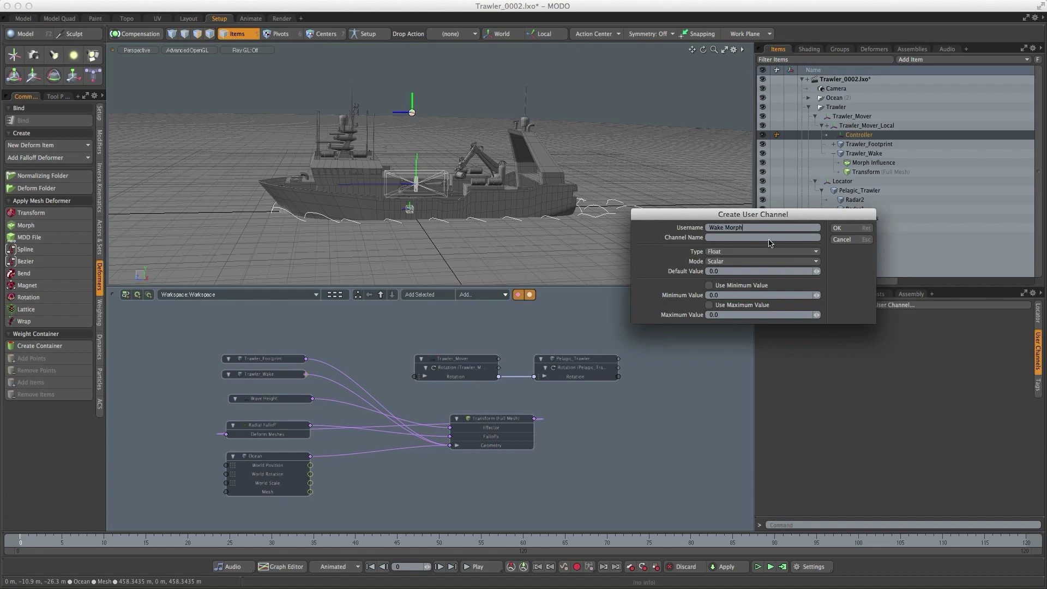
click(743, 253)
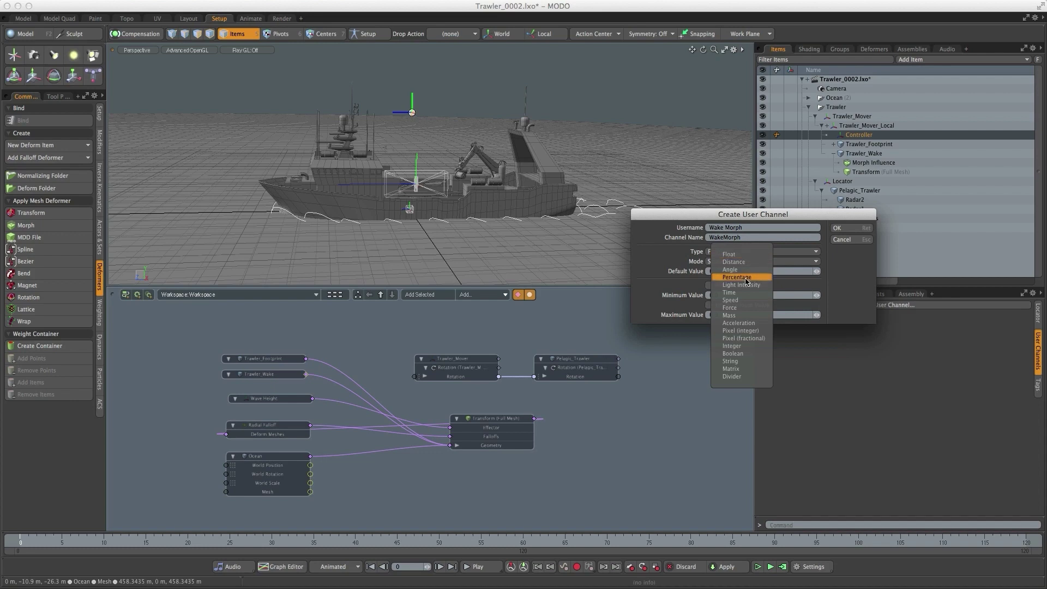
click(737, 277)
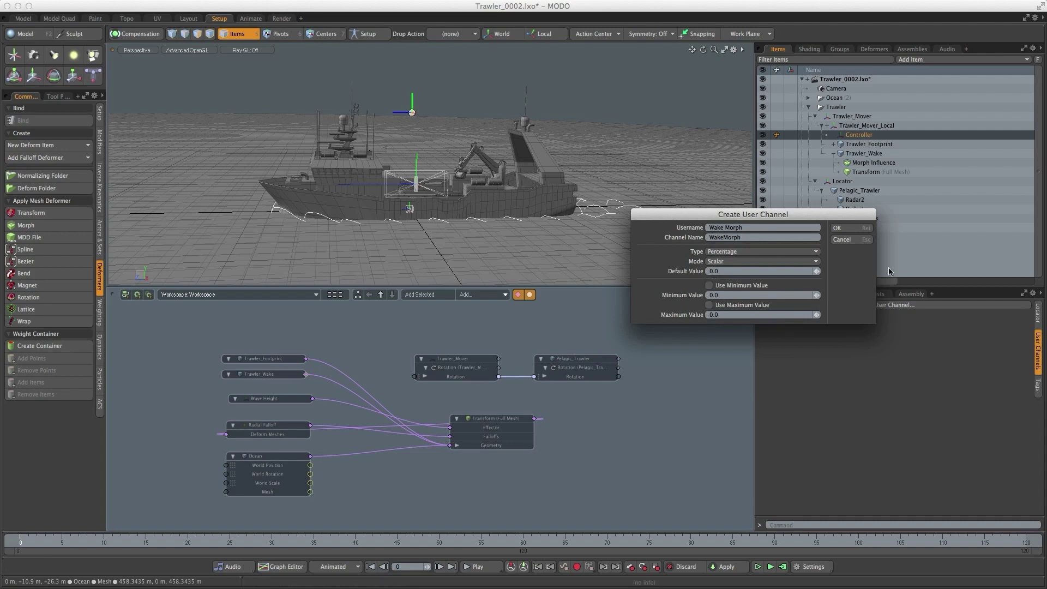
click(830, 229)
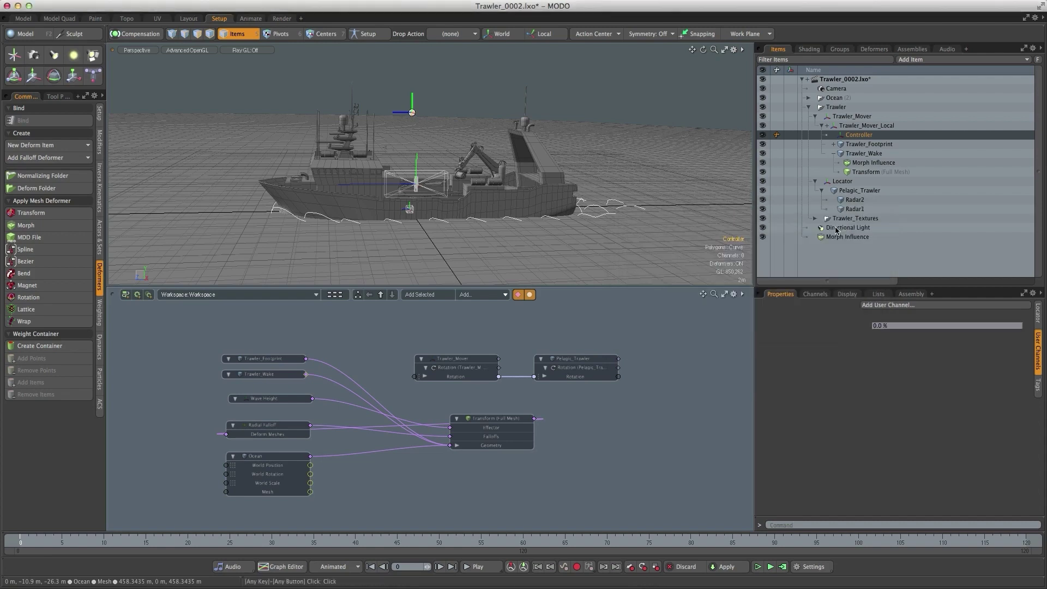
- Add Controller's Wake Morph channel to the schematic and place its node above and left of the Trawler_Footprint node
click(814, 295)
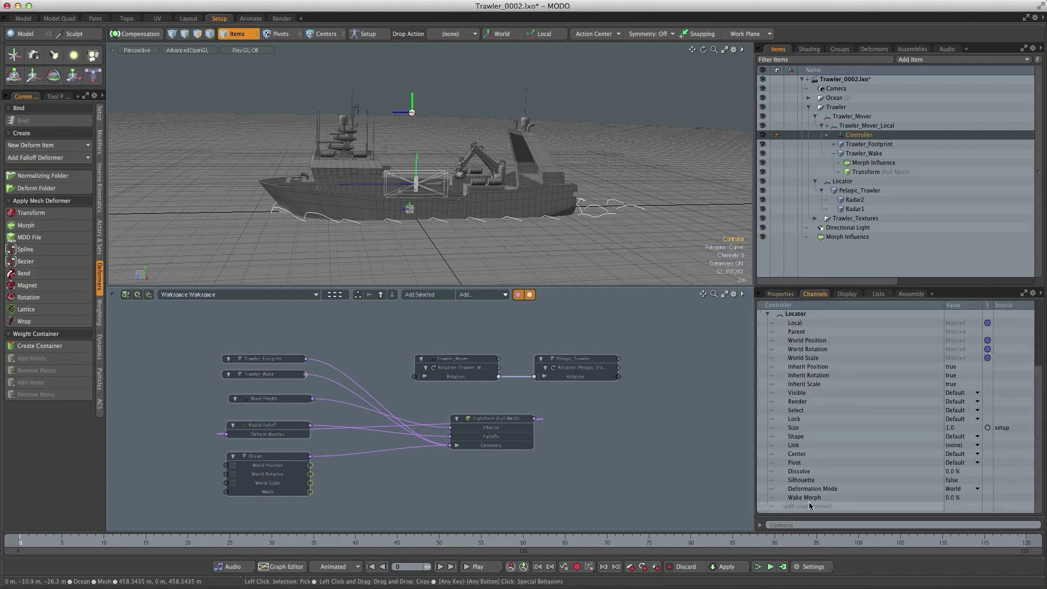
drag(807, 497, 320, 336)
middle_drag(321, 336, 419, 375)
drag(449, 374, 236, 326)
middle_drag(381, 370, 364, 382)
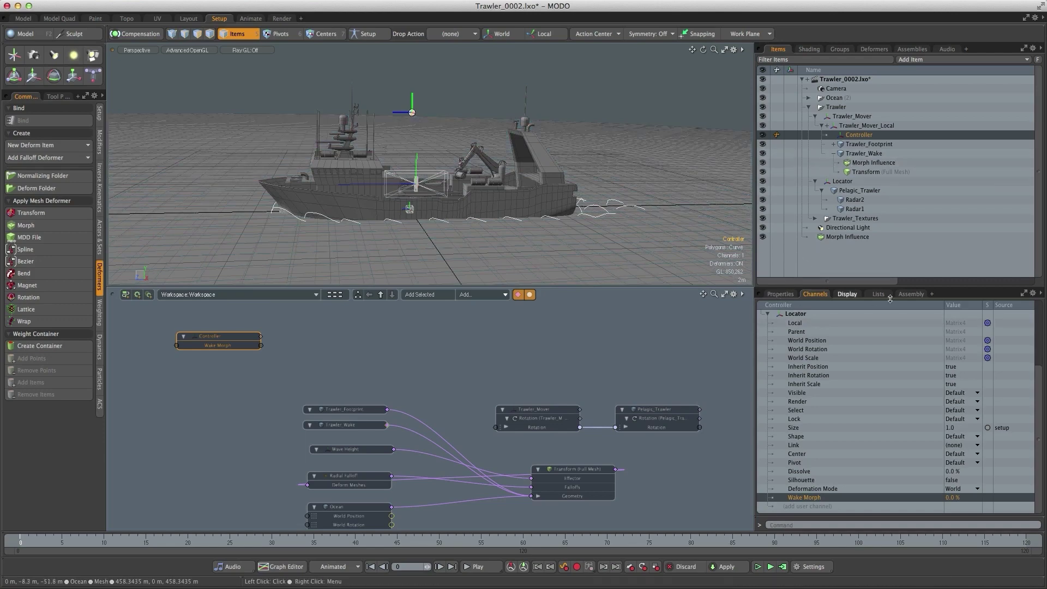
- Add a Percentage user channel Wake Scale (WakeScale) with default value 1 to Controller, and save the scene
click(778, 298)
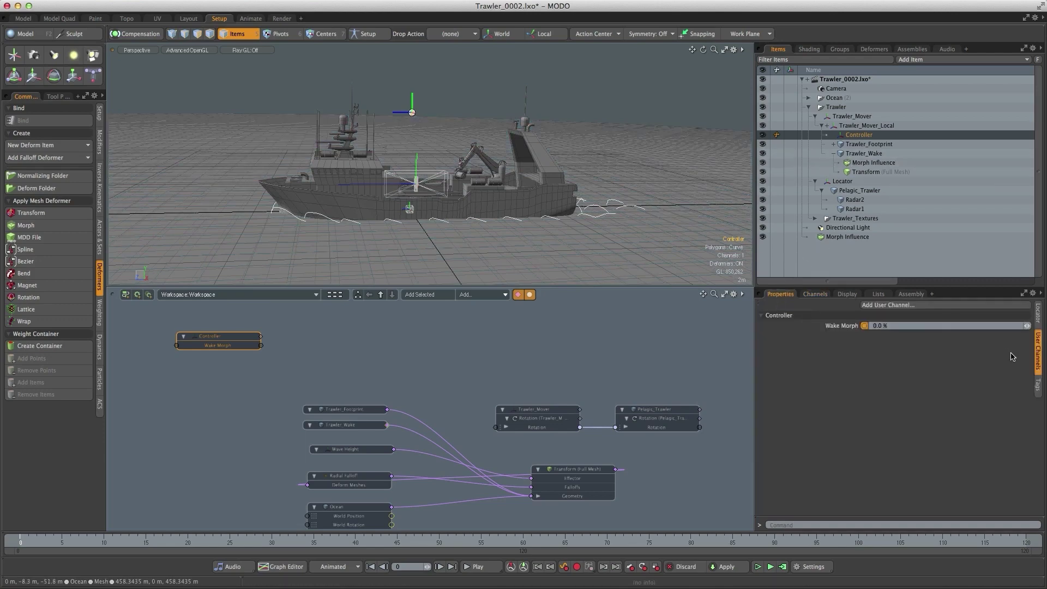
click(895, 305)
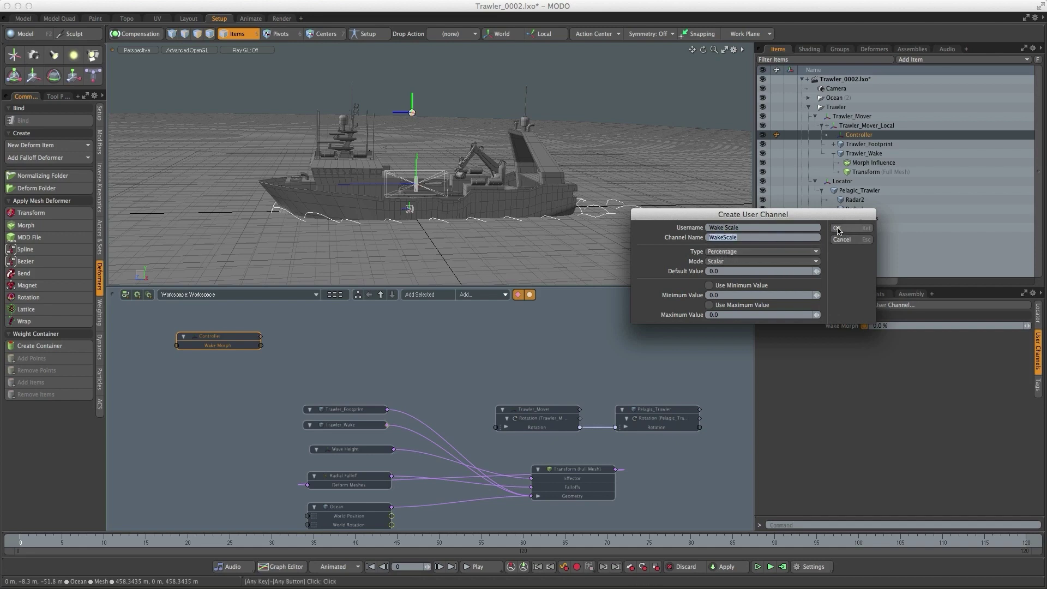
click(713, 271)
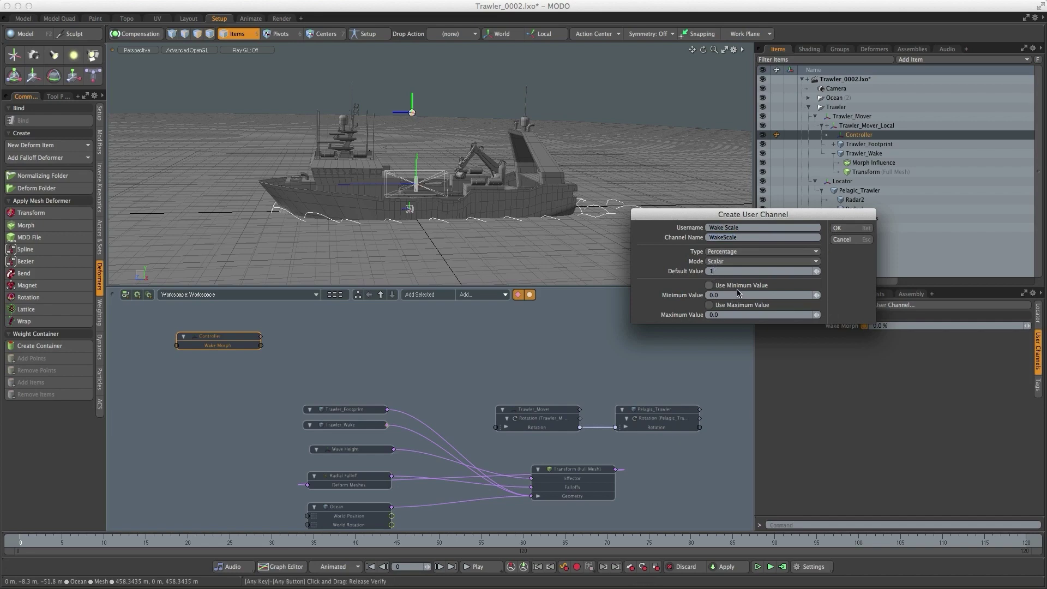
click(834, 230)
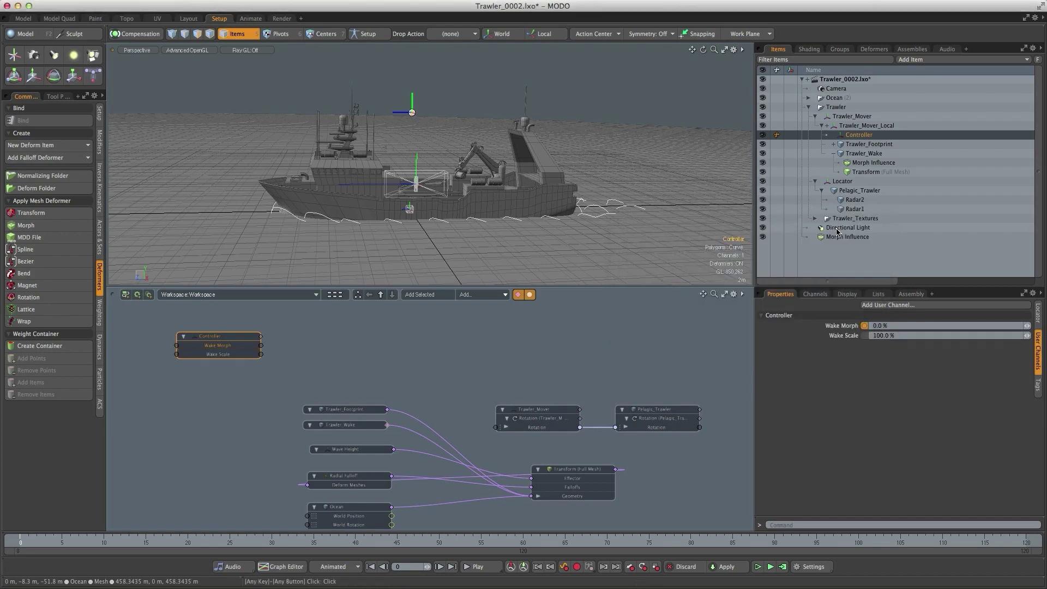
drag(221, 339, 219, 337)
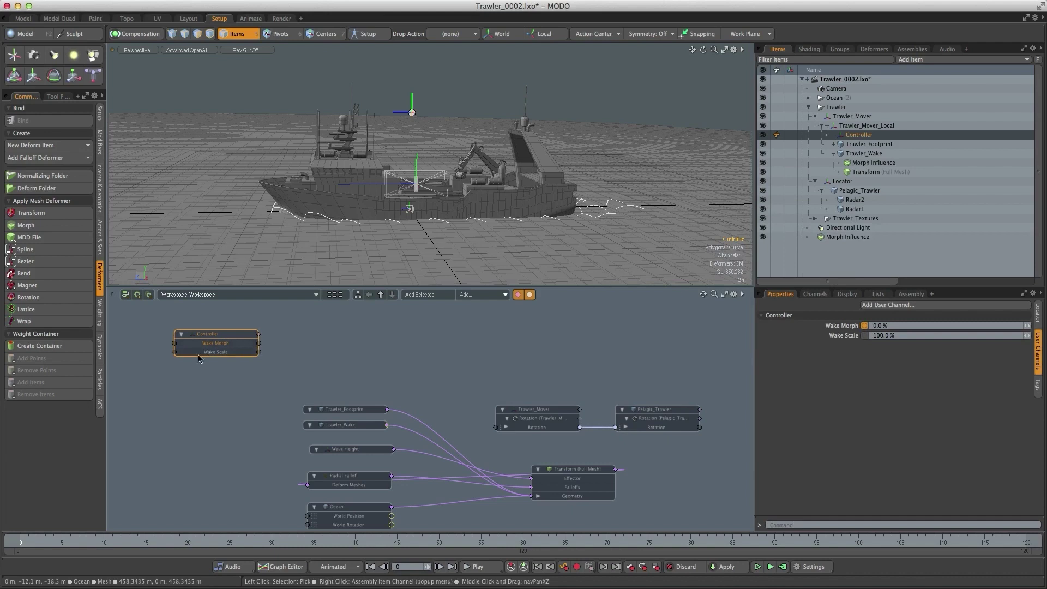
key(super+s)
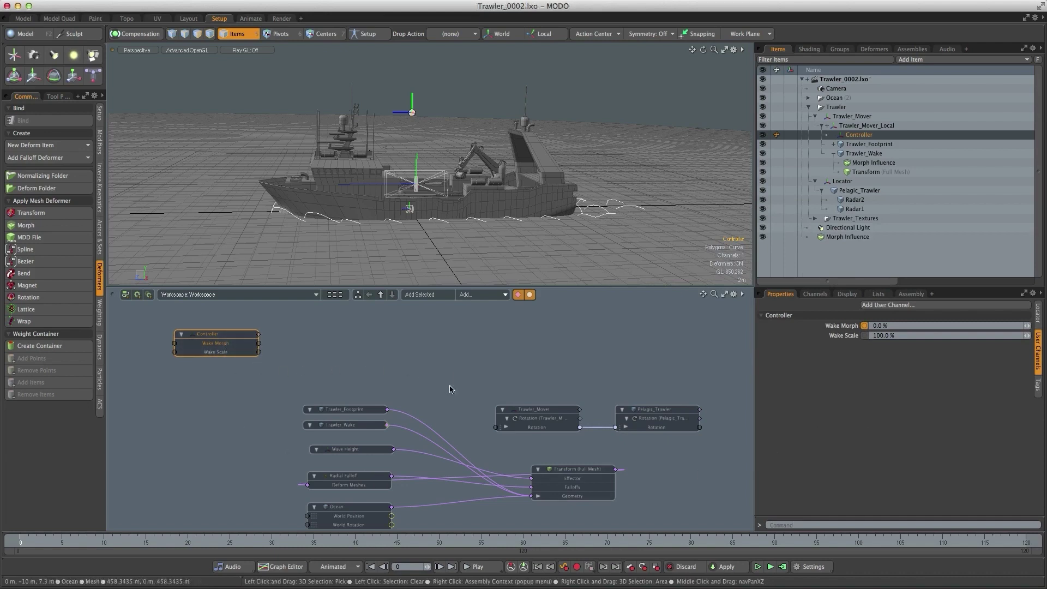
- Add the wake Morph Influence's Strength channel to the schematic and drive it with Controller's Wake Morph channel
click(866, 162)
click(815, 294)
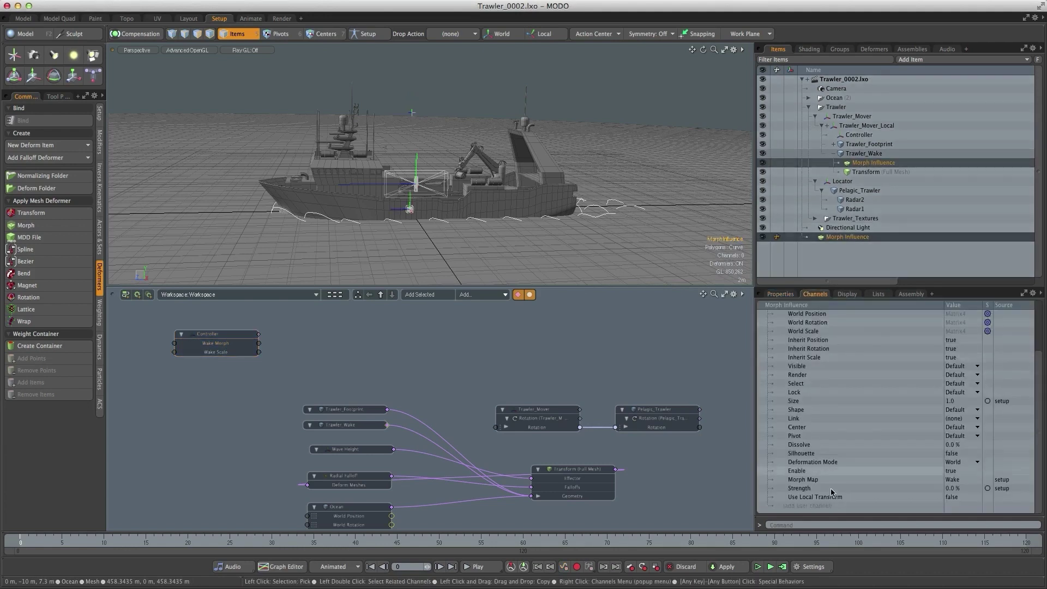
drag(799, 488, 478, 329)
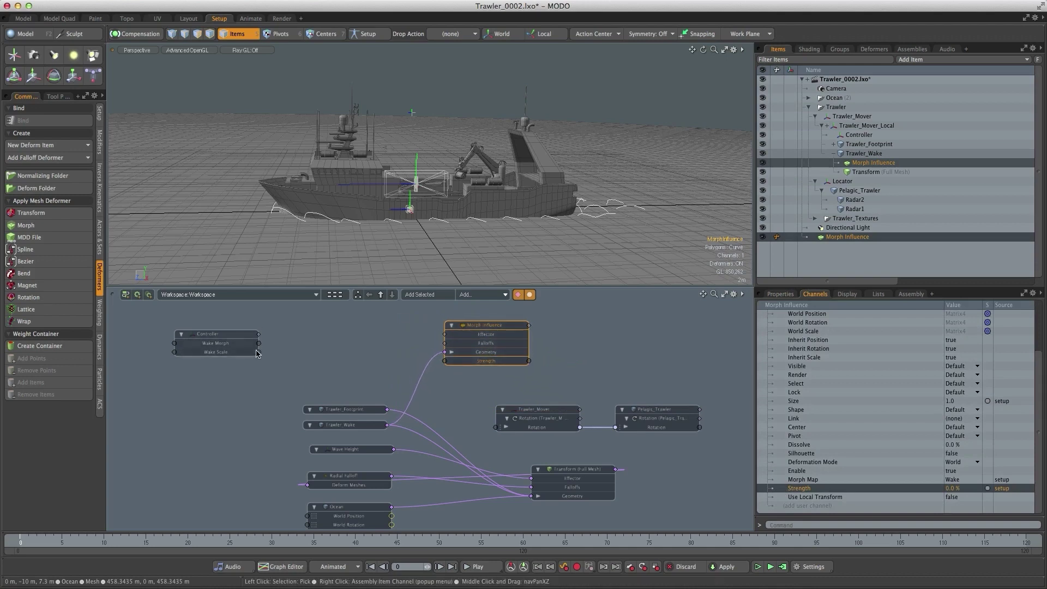
drag(259, 343, 349, 354)
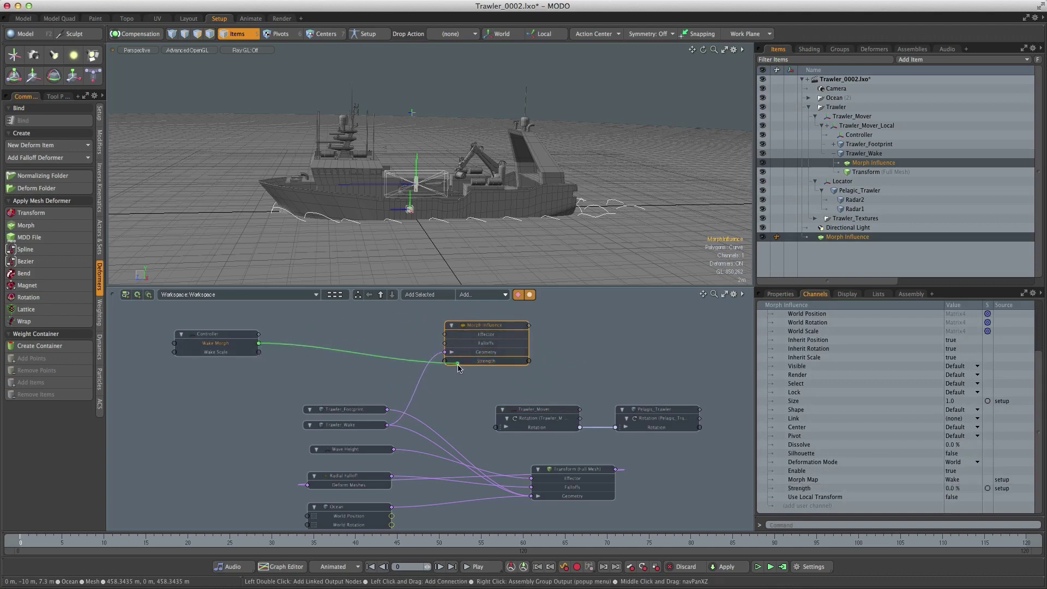
drag(458, 368, 457, 362)
drag(485, 325, 493, 327)
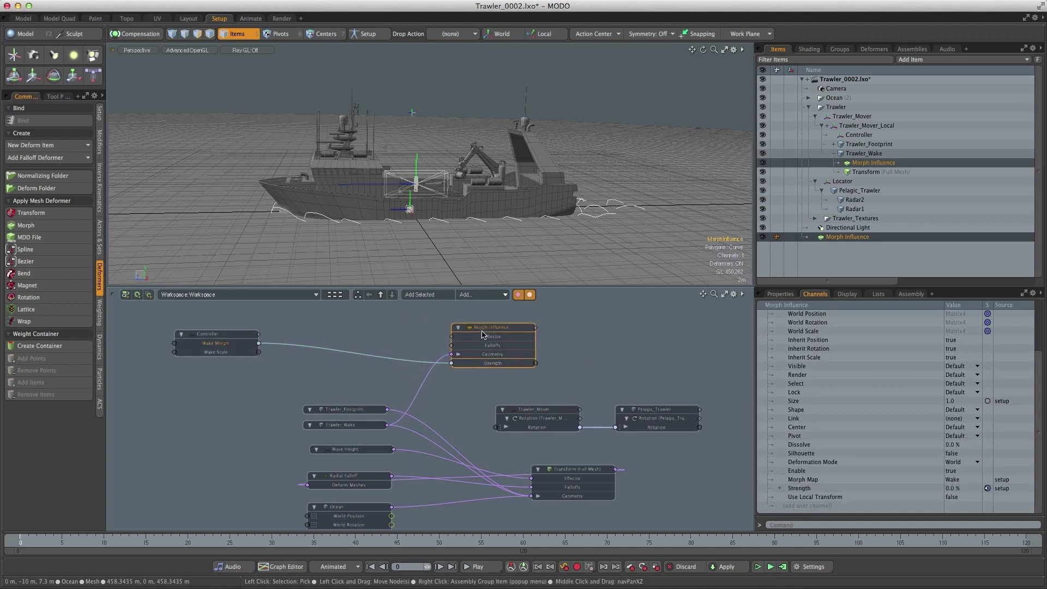
- Add a scale transform to Trawler_Footprint and place the Scale Z channels of Trawler_Wake and Trawler_Footprint in the schematic
click(863, 152)
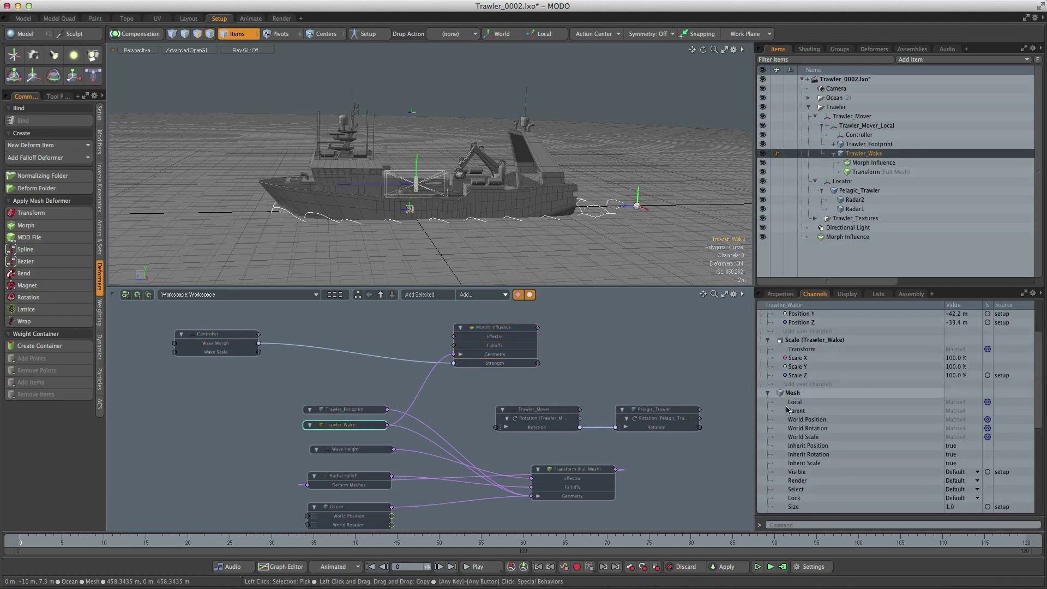
drag(796, 375, 338, 377)
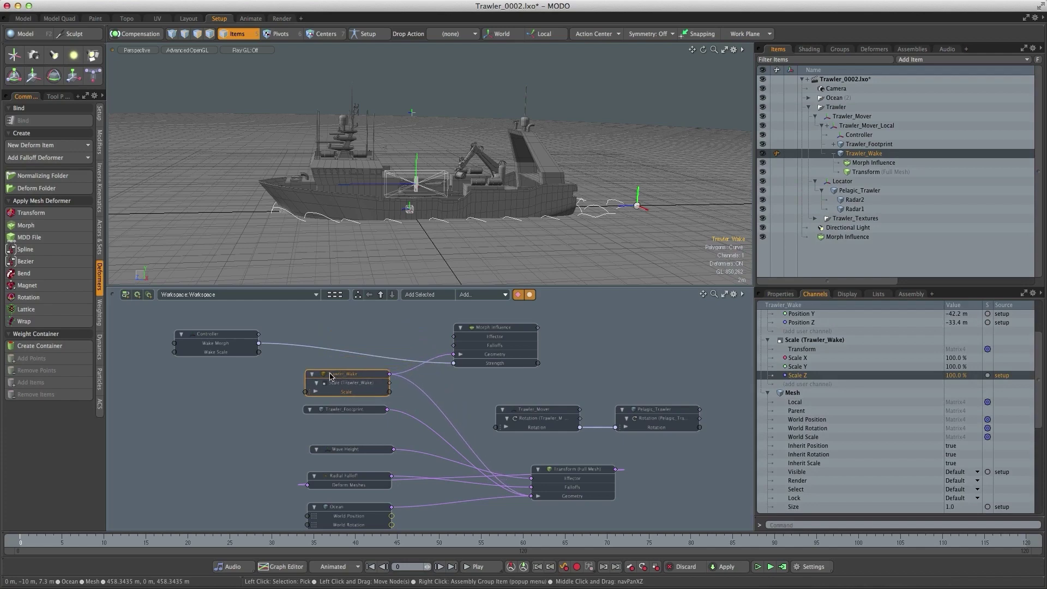
click(869, 143)
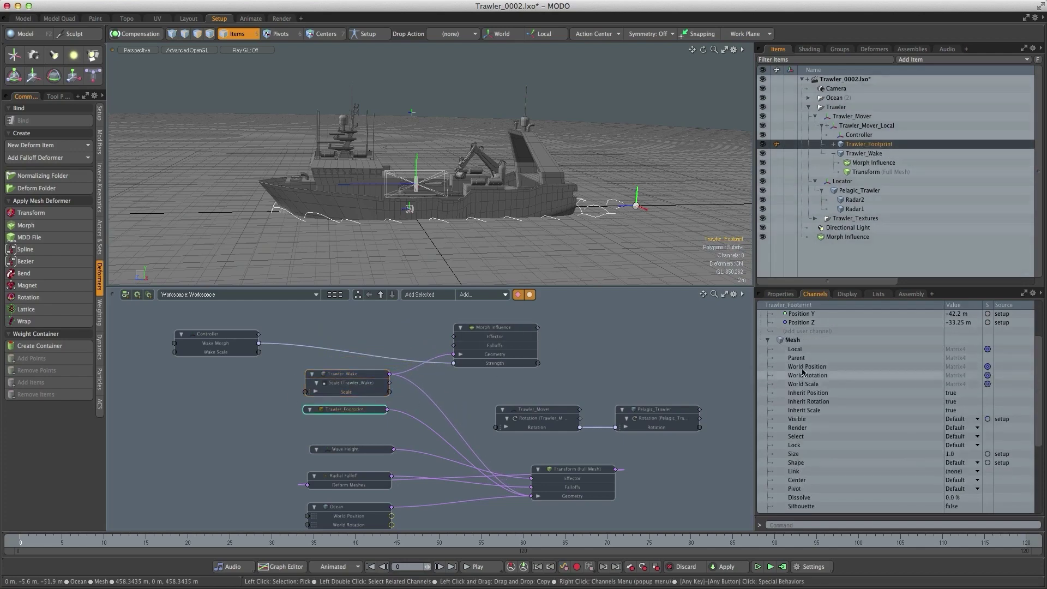
scroll(818, 354, up, 3)
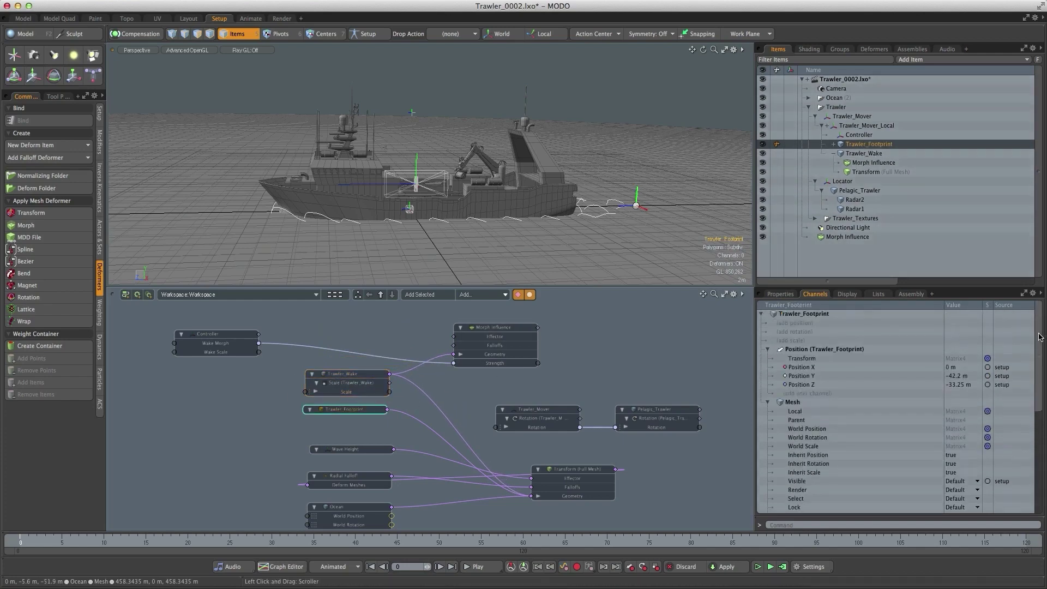
click(796, 343)
click(796, 437)
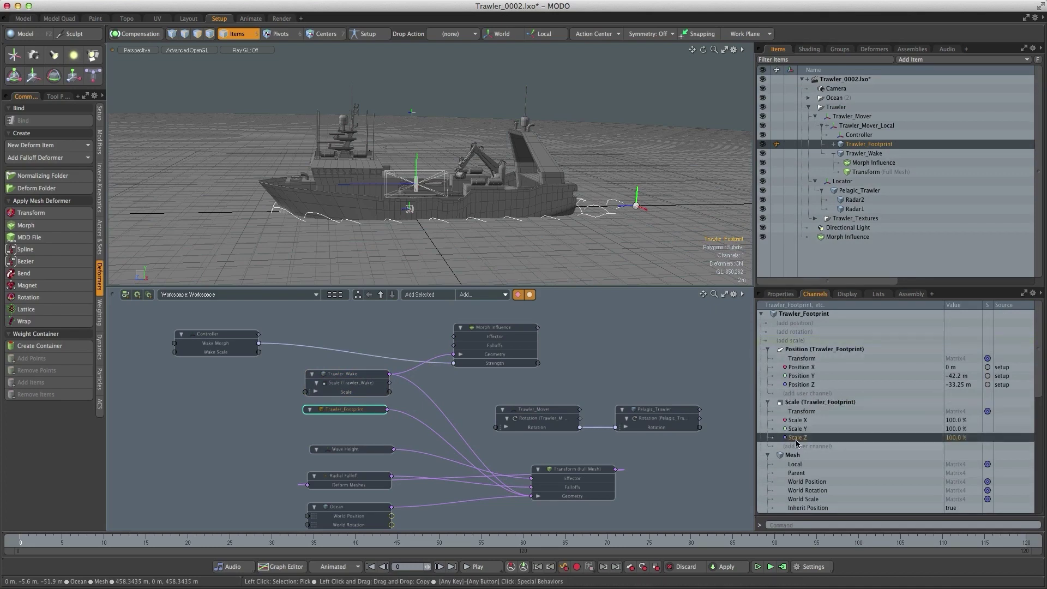
drag(506, 428, 333, 410)
- Link Controller's Wake Scale channel to the Scale inputs of both Trawler_Wake and Trawler_Footprint
scroll(311, 402, up, 2)
drag(267, 349, 324, 398)
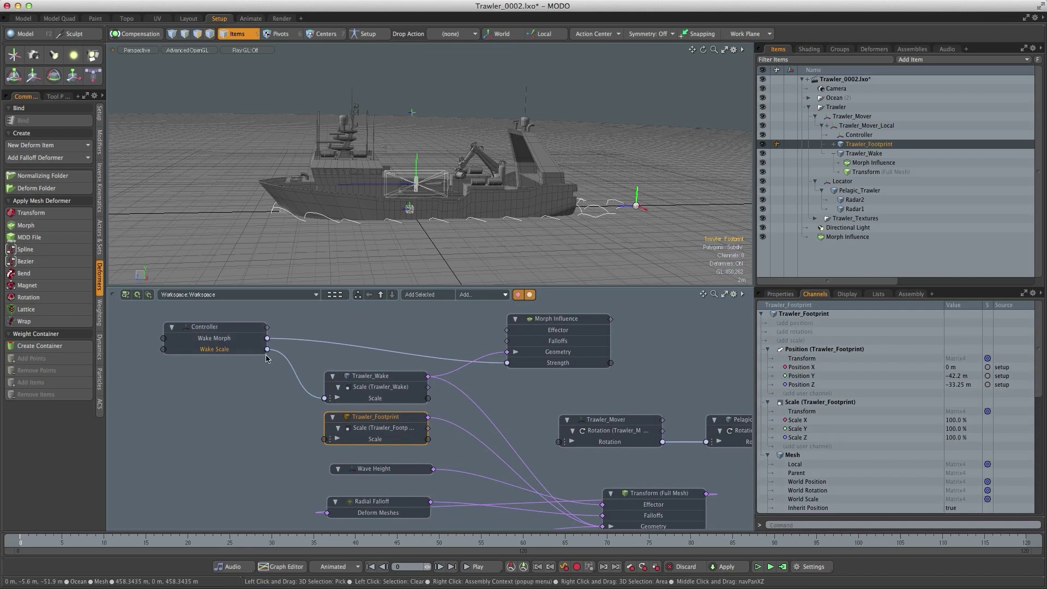
drag(339, 446, 337, 442)
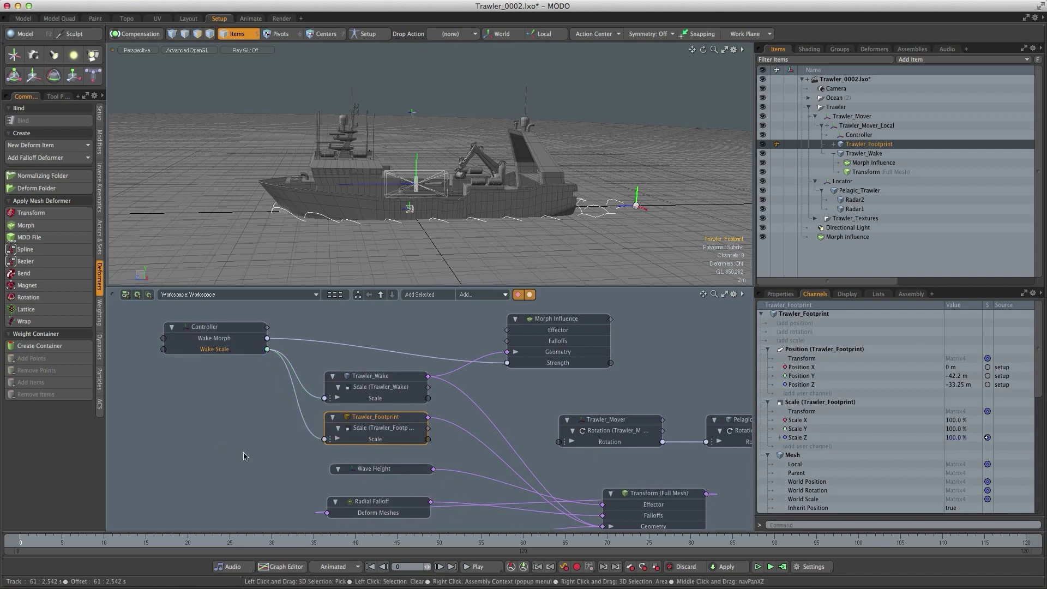
click(256, 457)
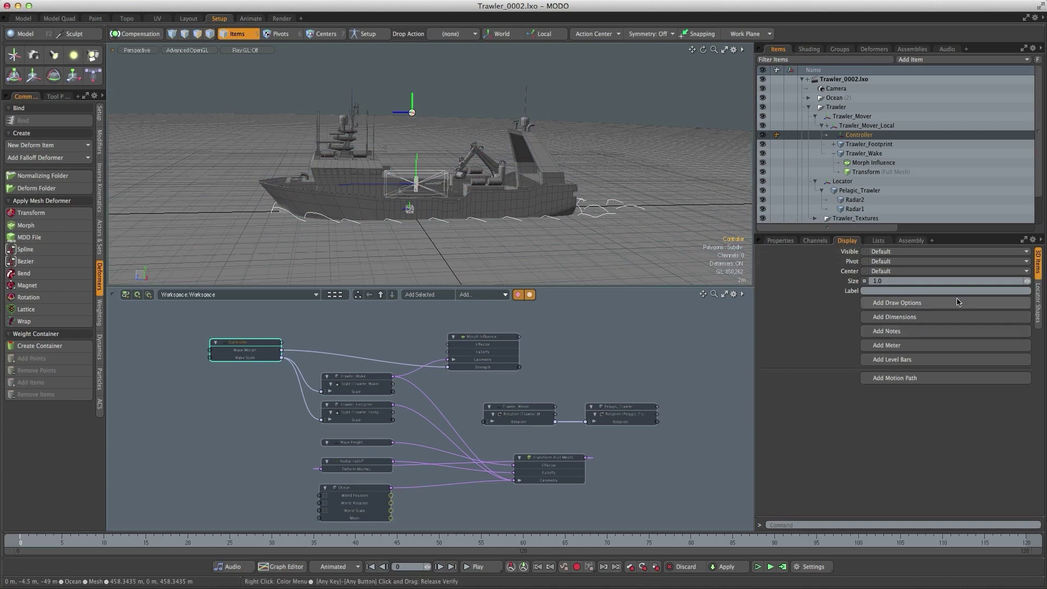
- Give Controller a custom locator shape: Replace style, non-solid Sphere with a radius of 2.65 m
click(1038, 302)
click(927, 263)
click(928, 272)
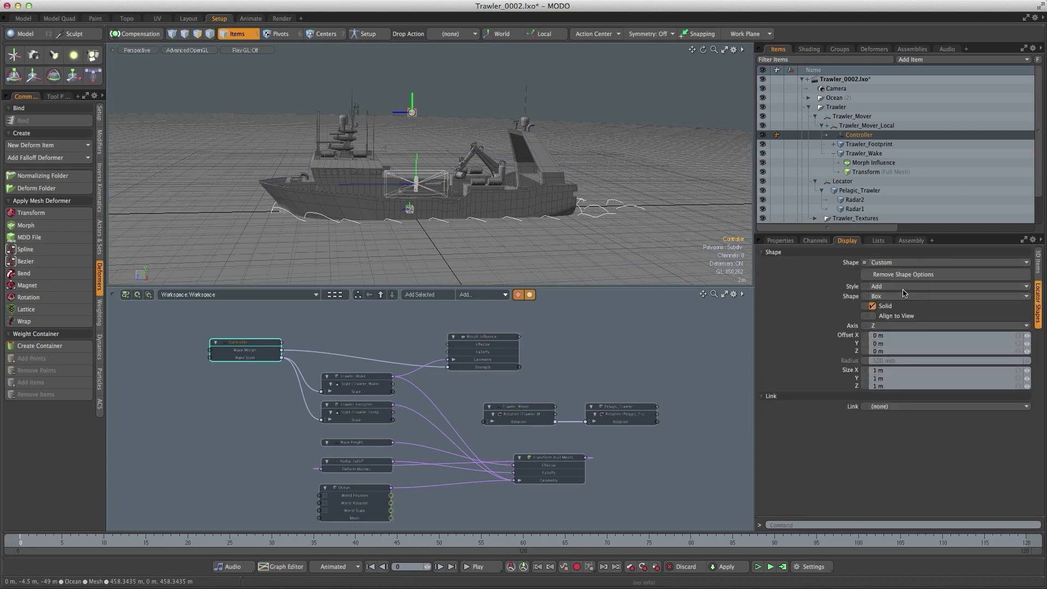
click(897, 301)
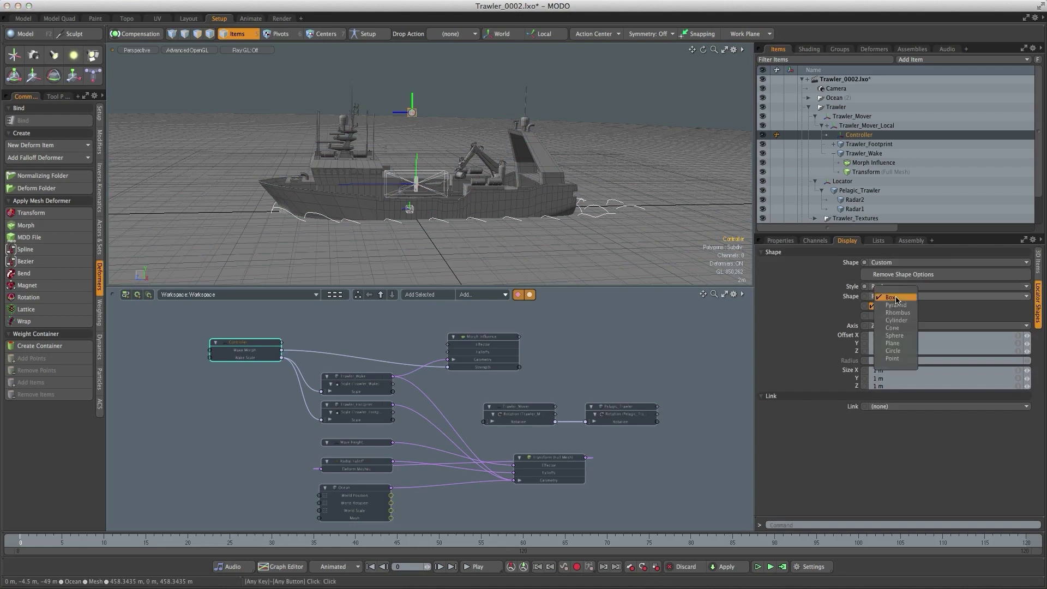
click(895, 335)
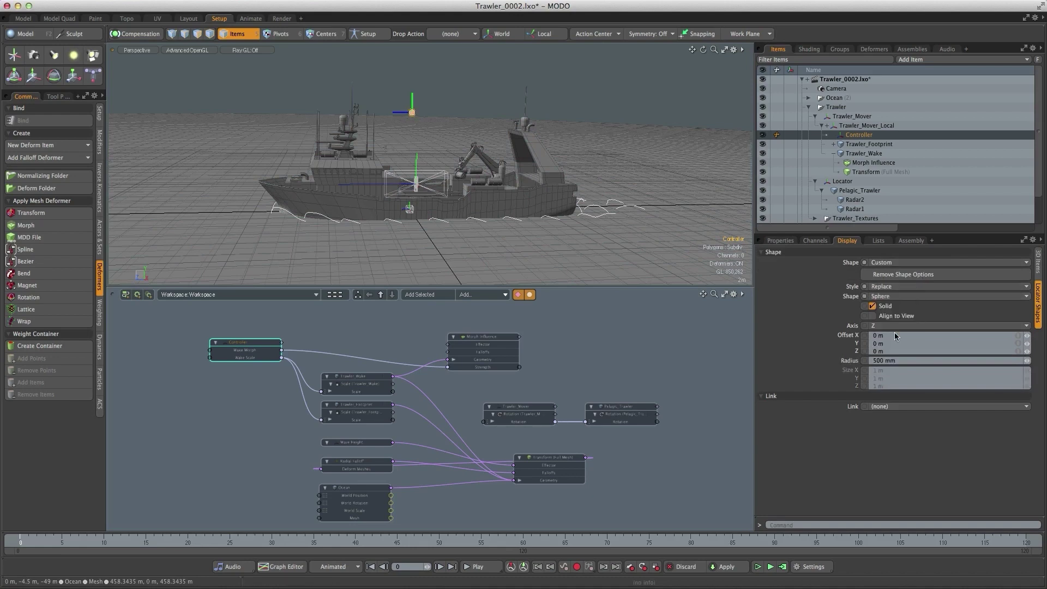
click(872, 307)
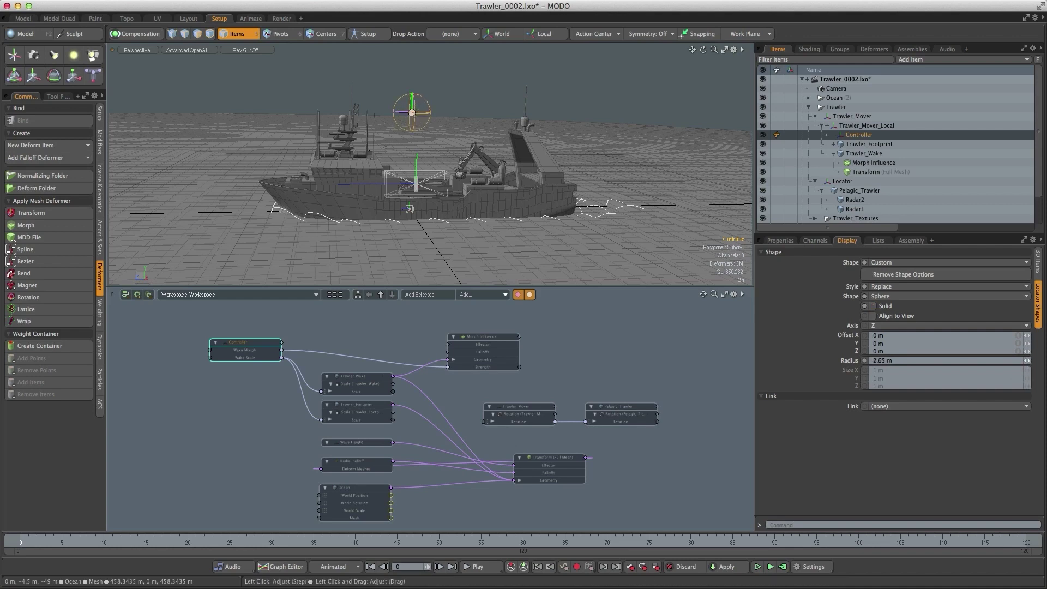
drag(1027, 360, 1027, 364)
- Set Controller's viewport label to "Controller" and deselect the locator
click(1037, 263)
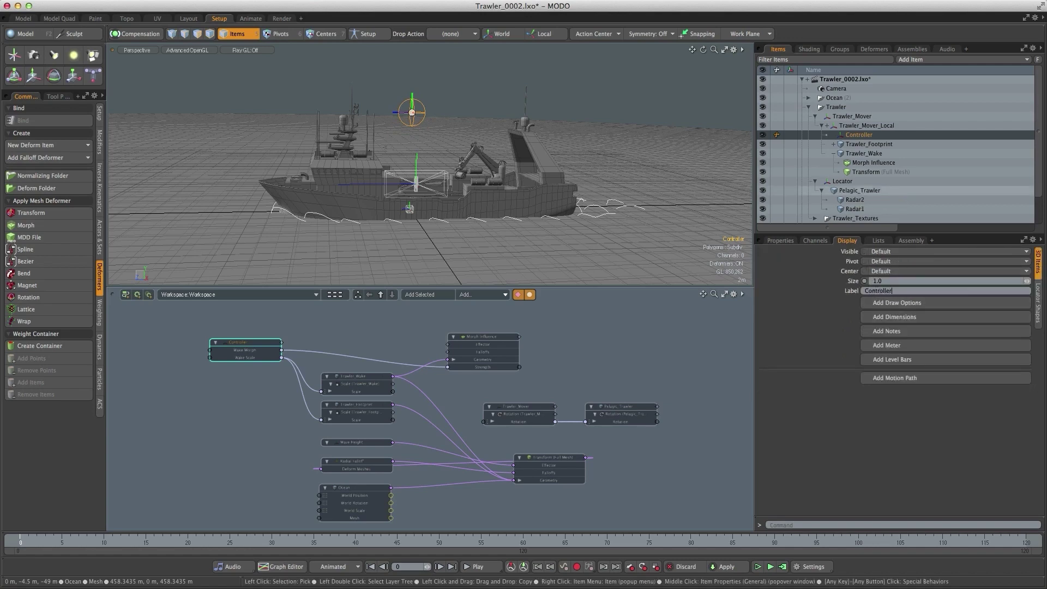
key(Return)
alt+drag(404, 132, 244, 60)
click(245, 80)
- Give Trawler_Mover a custom locator shape with Replace style, shape Circle and axis Y
scroll(466, 114, down, 5)
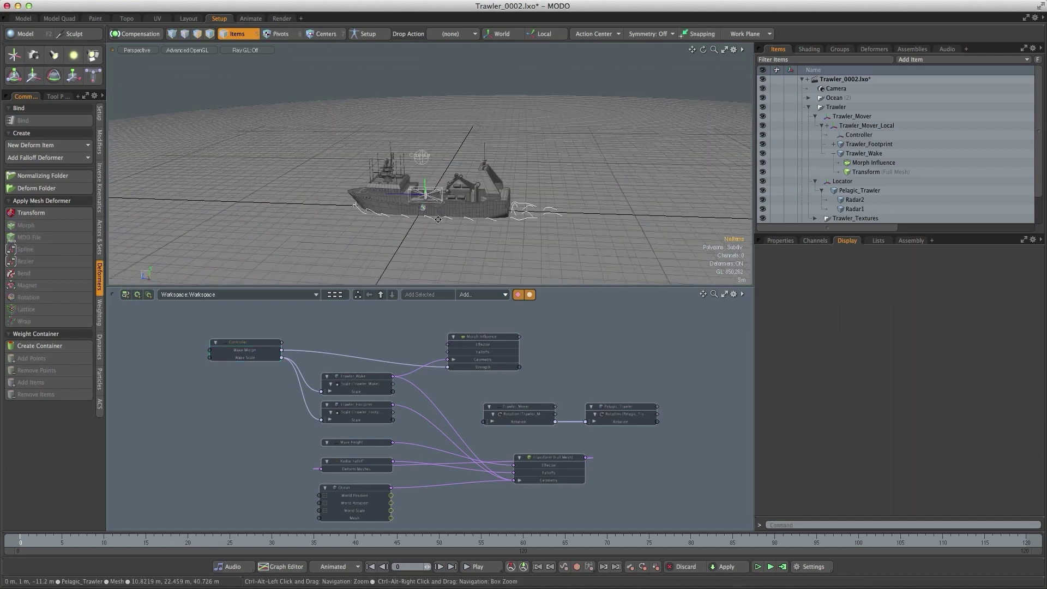
alt+shift+drag(423, 60, 417, 120)
scroll(417, 120, down, 1)
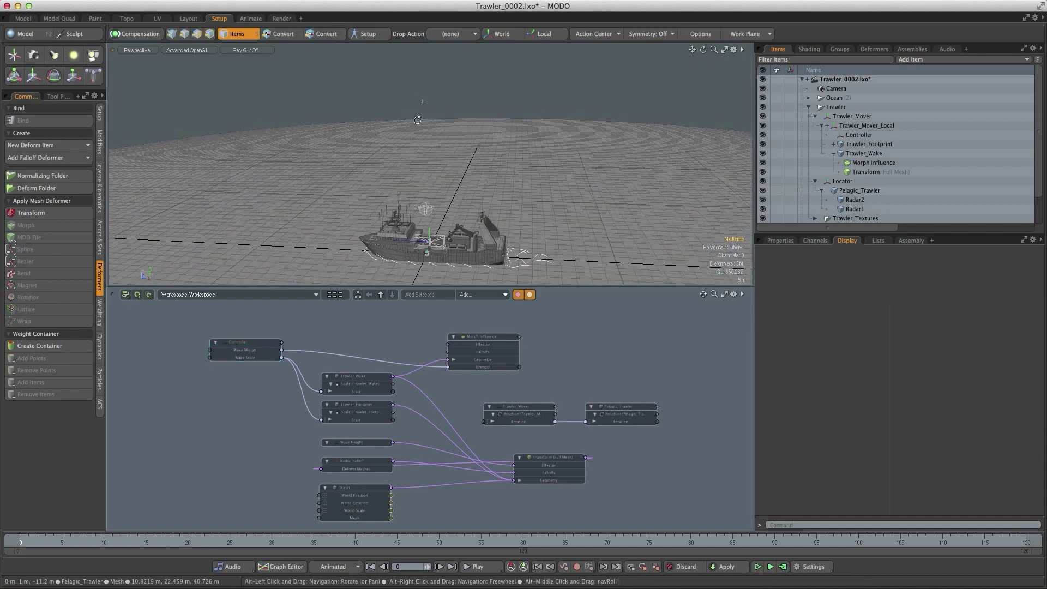
click(852, 118)
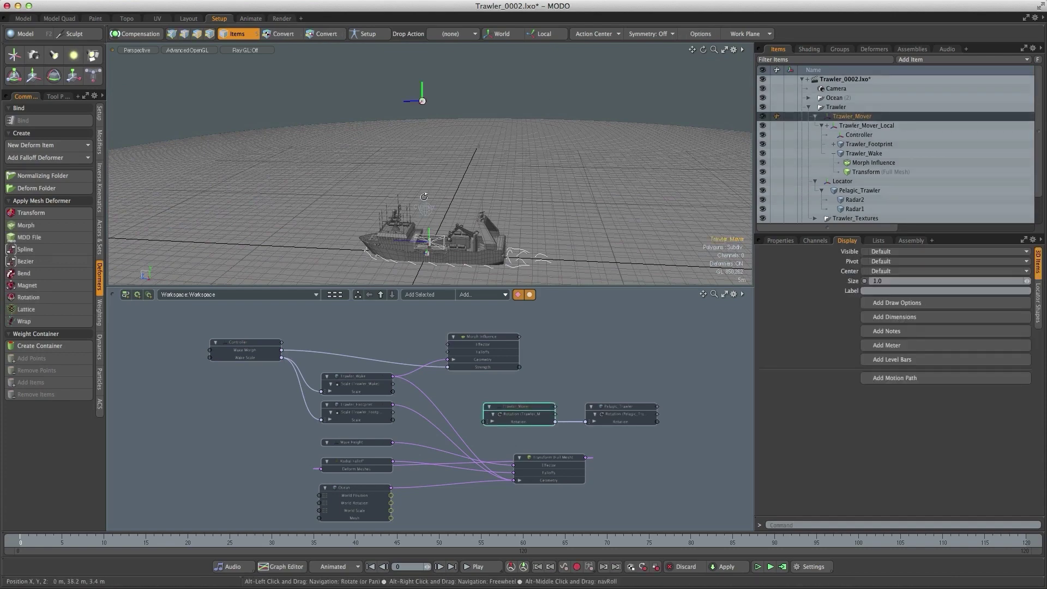
alt+drag(412, 126, 414, 153)
click(1037, 304)
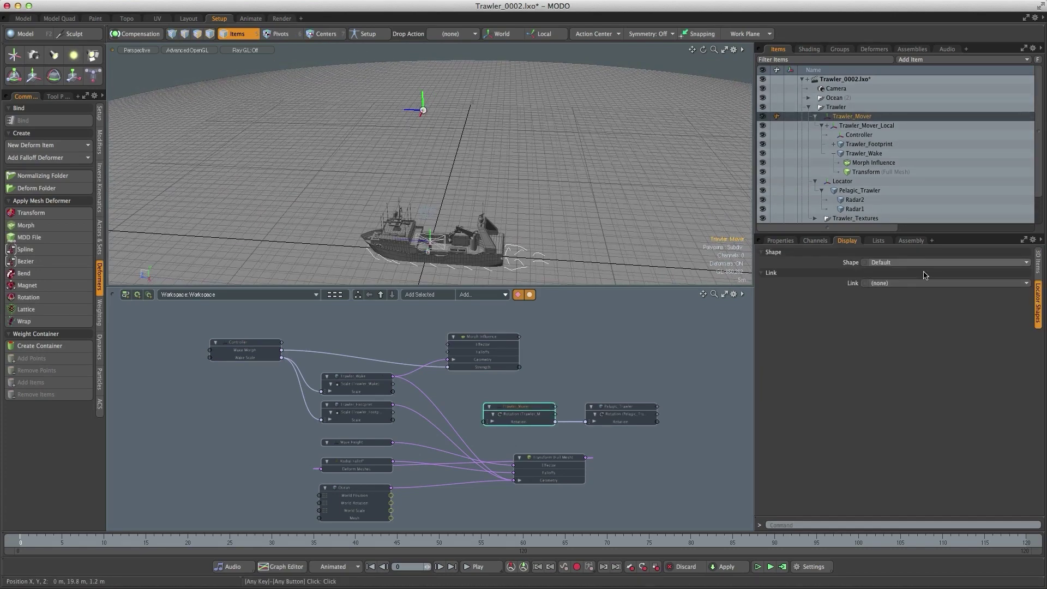
click(909, 276)
click(892, 287)
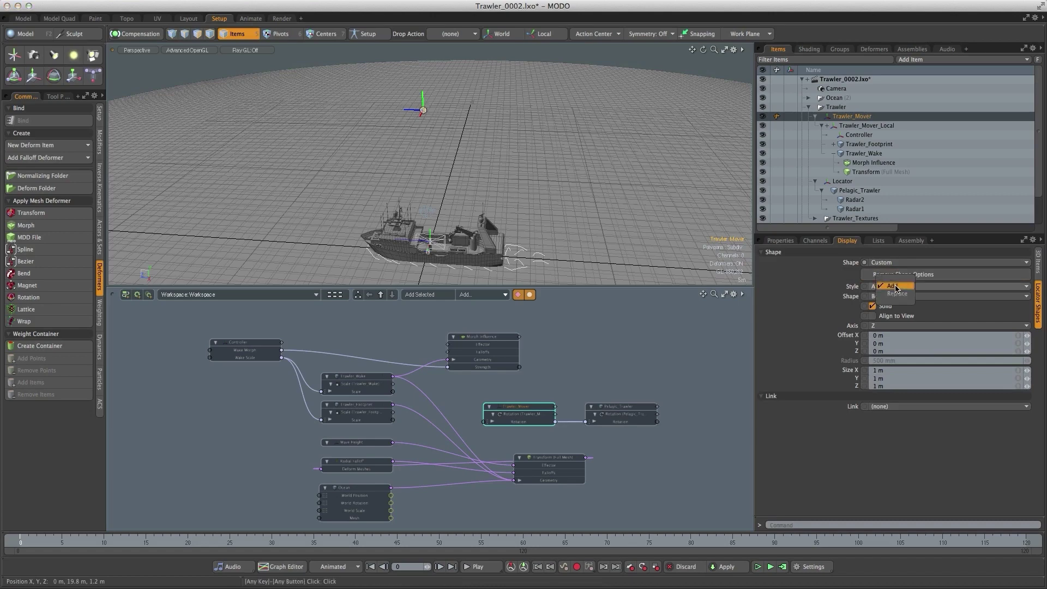
click(894, 297)
click(893, 297)
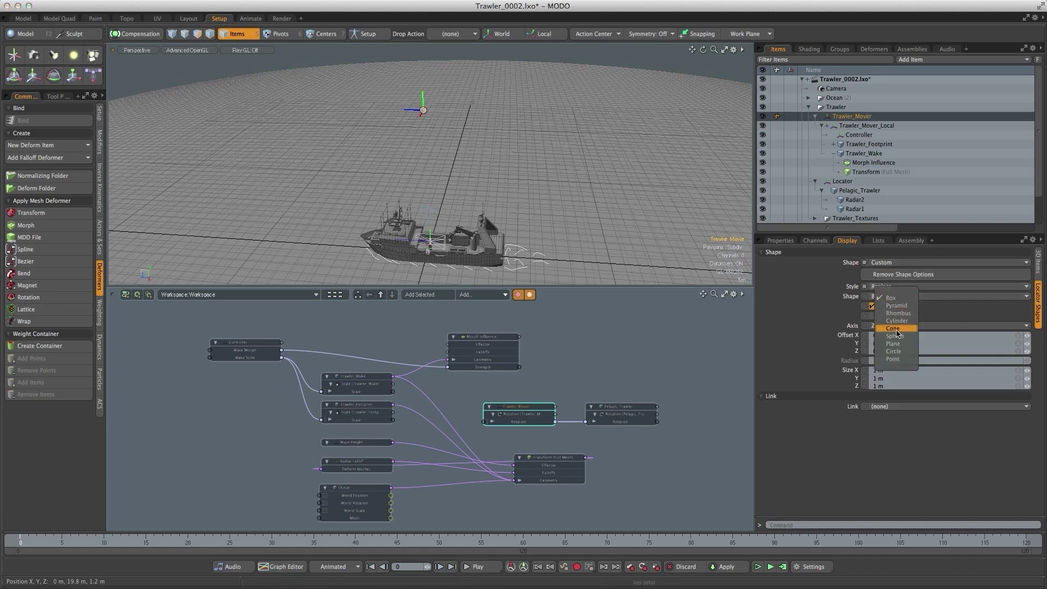
click(897, 351)
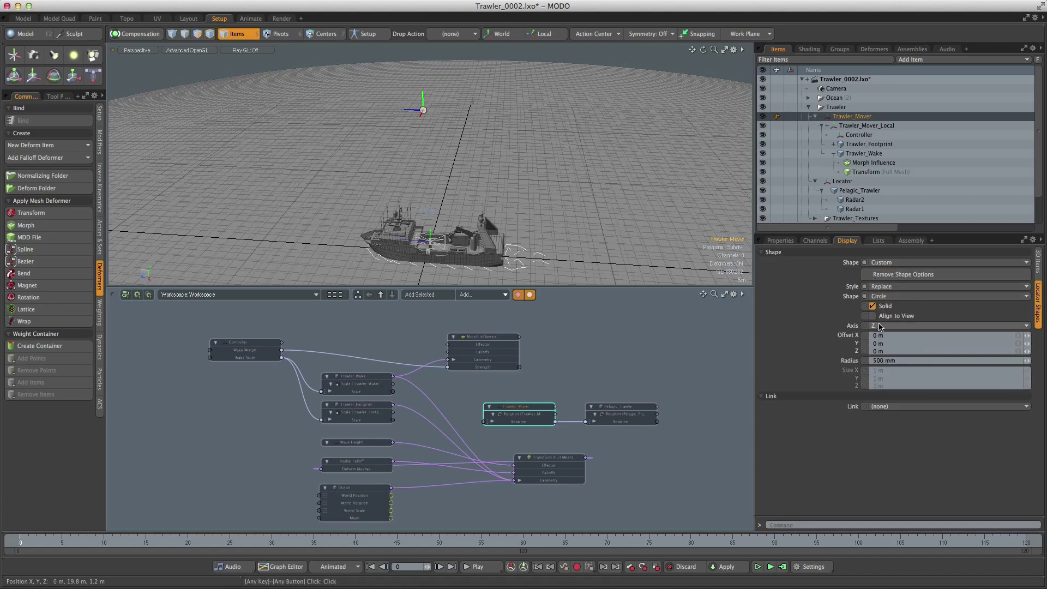
click(881, 326)
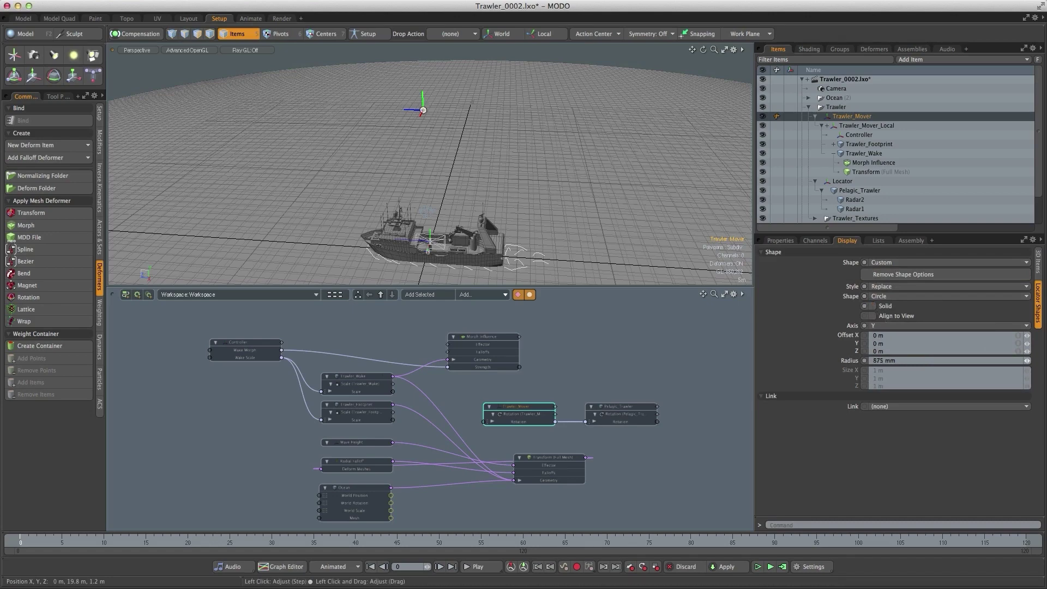
- Increase the radius of Trawler_Mover's circle to about 4.84 m and make the shape solid
drag(1027, 360, 1031, 359)
alt+drag(627, 180, 408, 229)
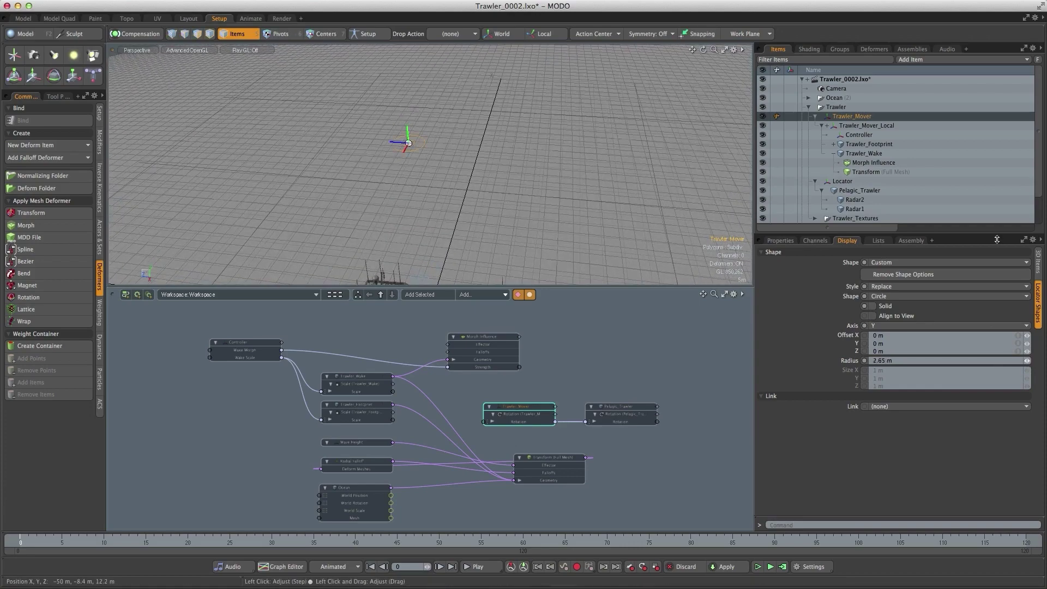
drag(1026, 361, 1012, 278)
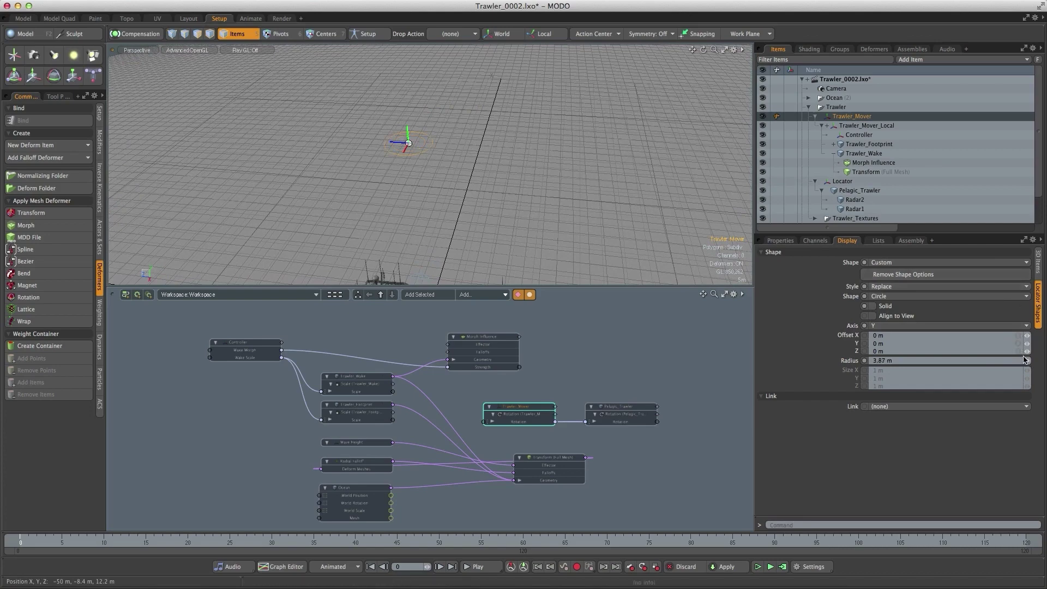
drag(1027, 360, 1020, 297)
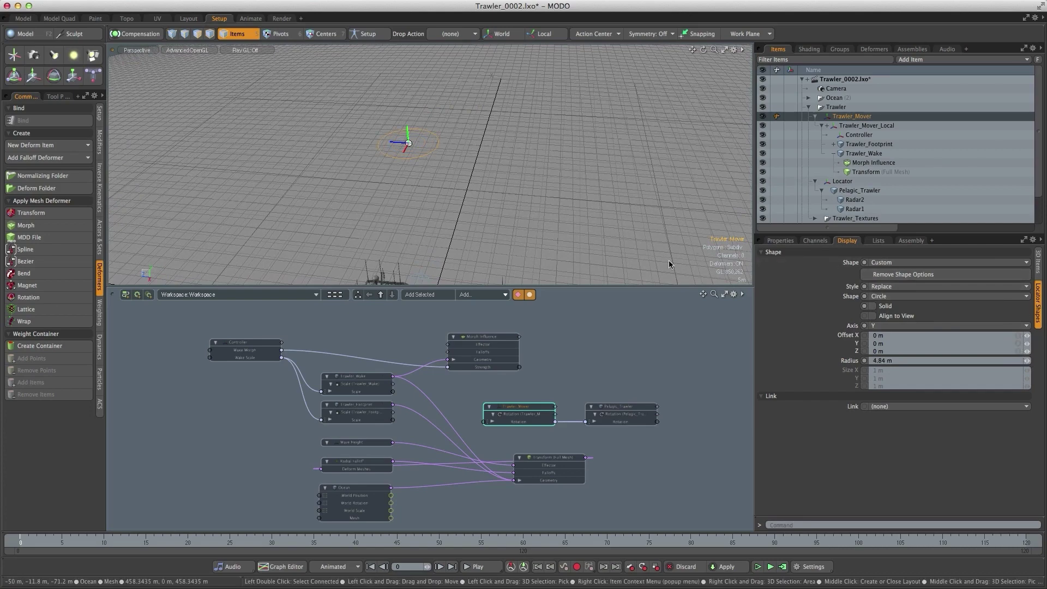
click(873, 307)
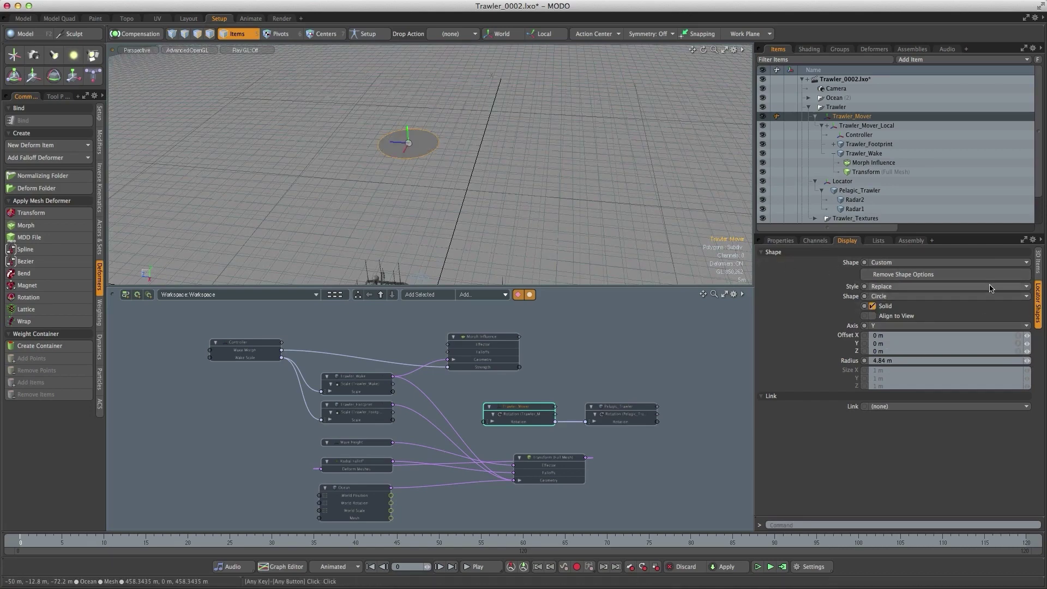
- Add draw options to Trawler_Mover with a User fill in red (1.0, 0.0, 0.02), and deselect it
click(1038, 261)
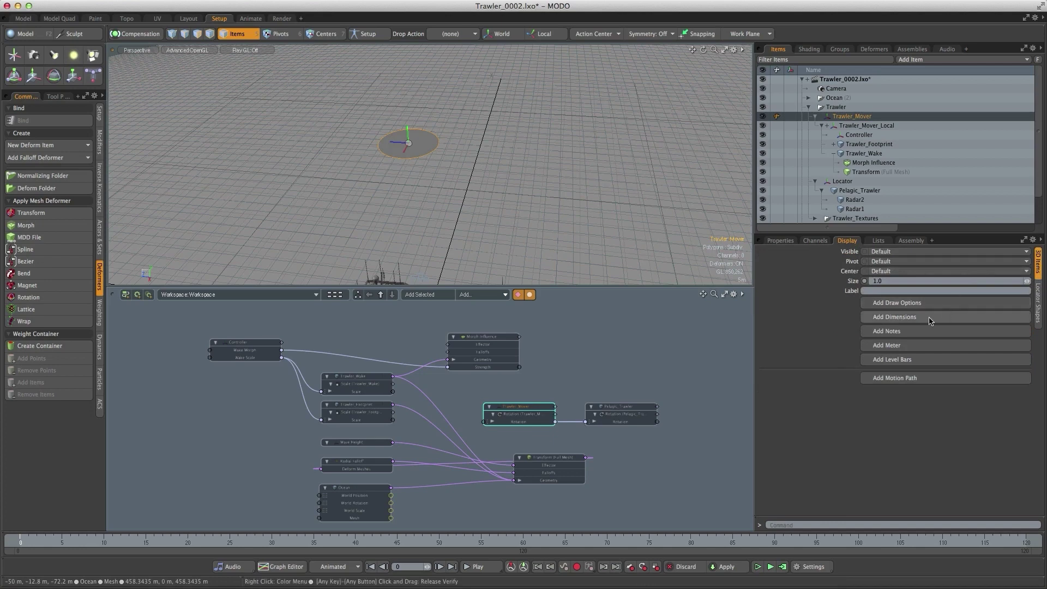
click(894, 304)
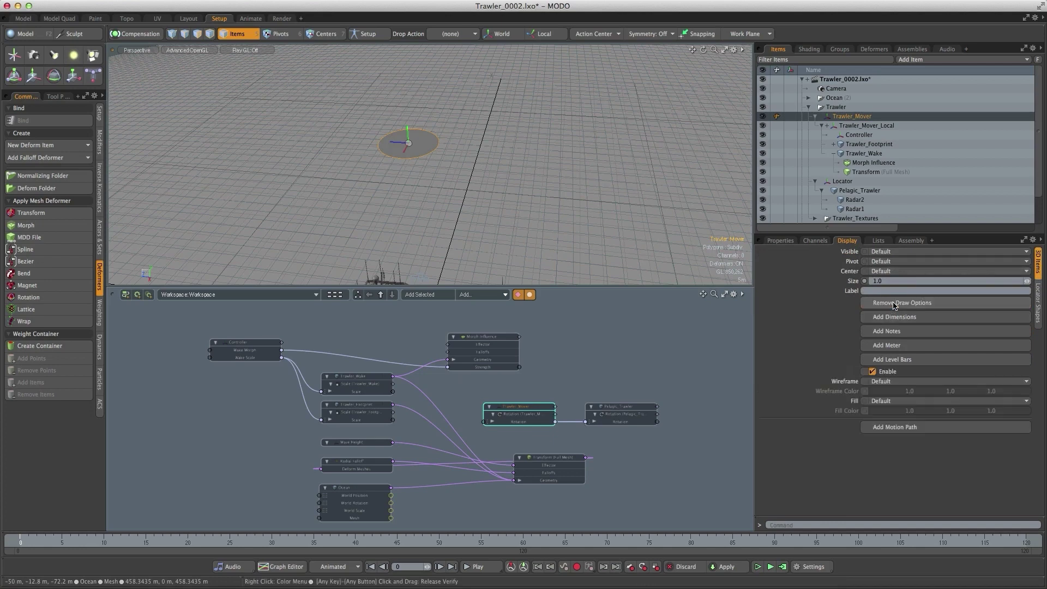
click(894, 401)
click(893, 409)
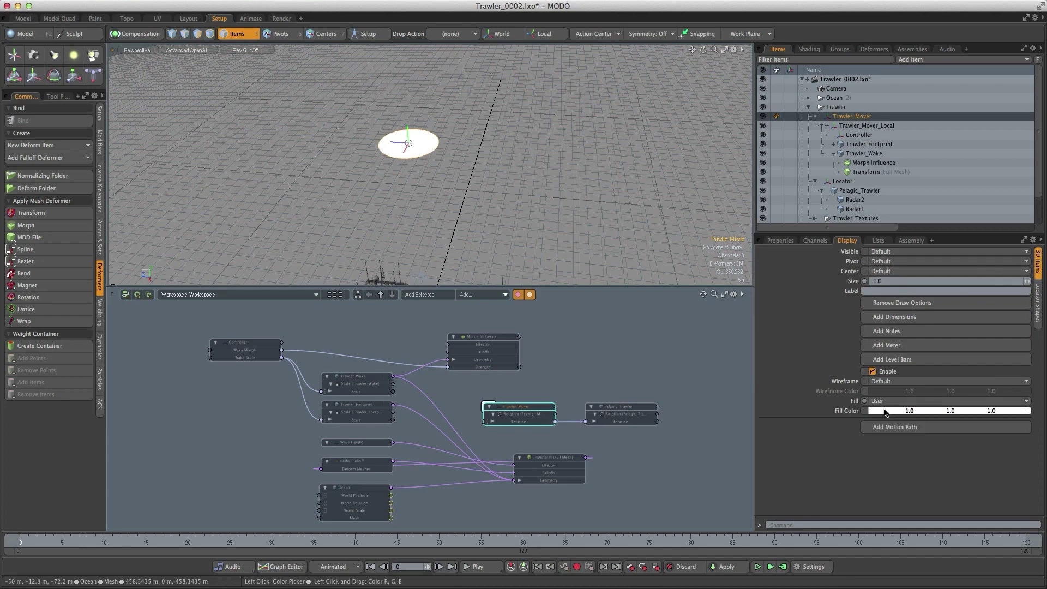
click(885, 412)
drag(603, 343, 674, 342)
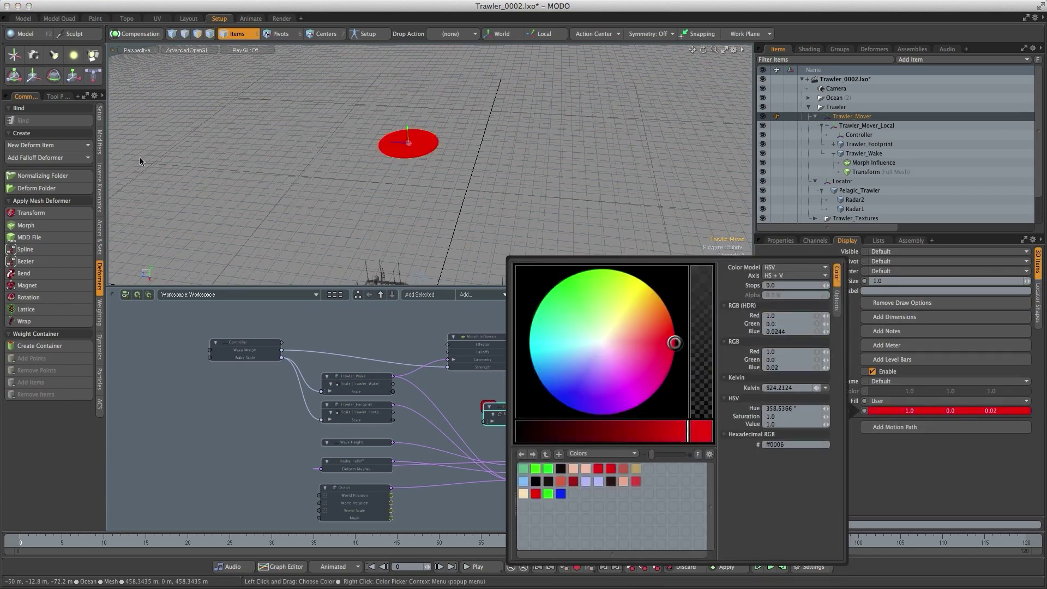
click(355, 126)
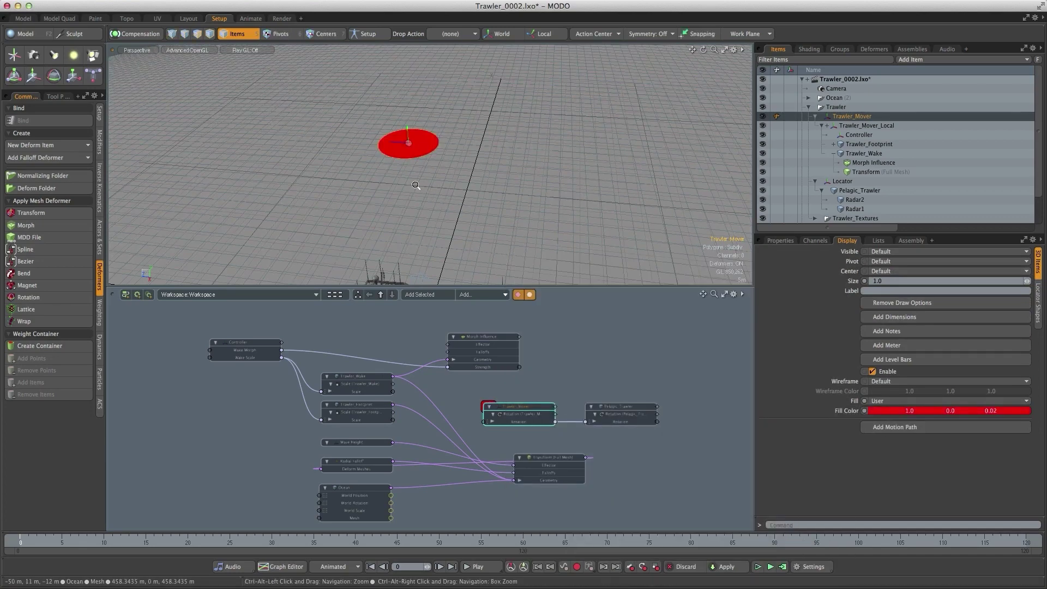
alt+drag(416, 185, 257, 86)
click(254, 93)
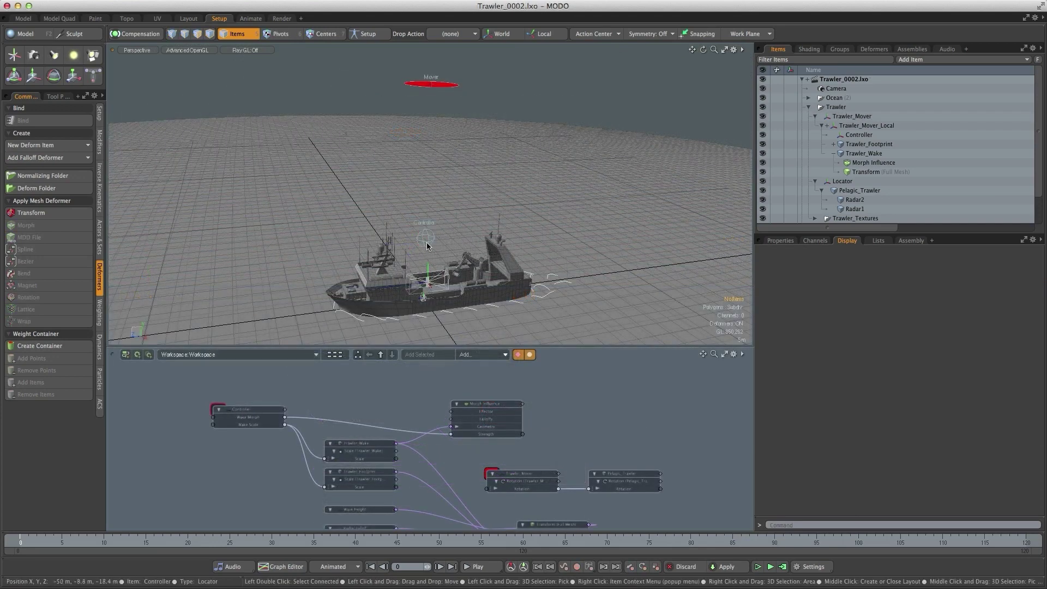
- Set Controller's utility command to item.channelHaul in its assembly settings, and deselect the locator
alt+drag(512, 231, 405, 237)
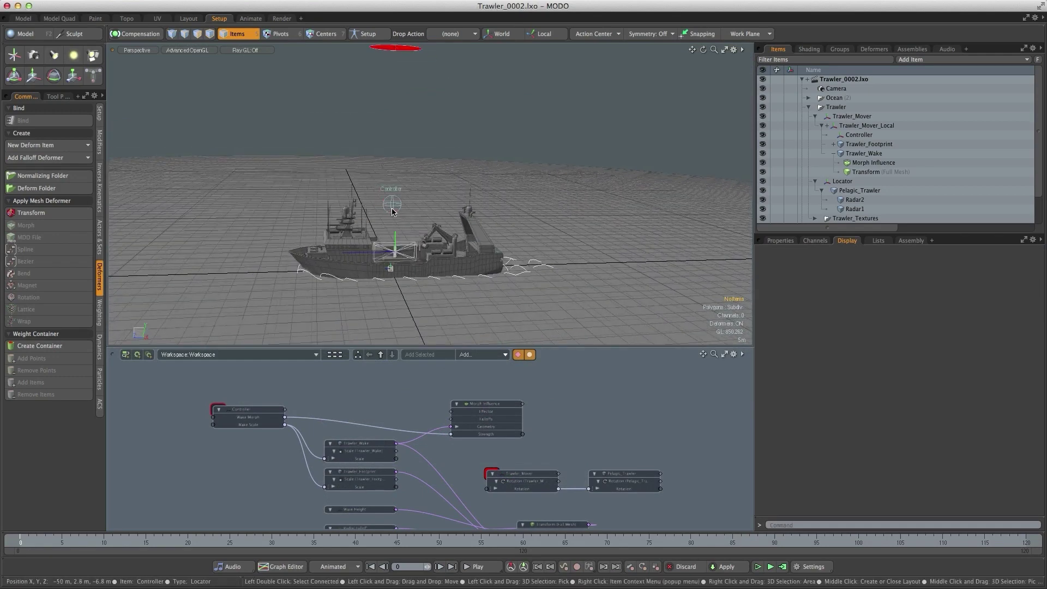
click(391, 203)
click(911, 240)
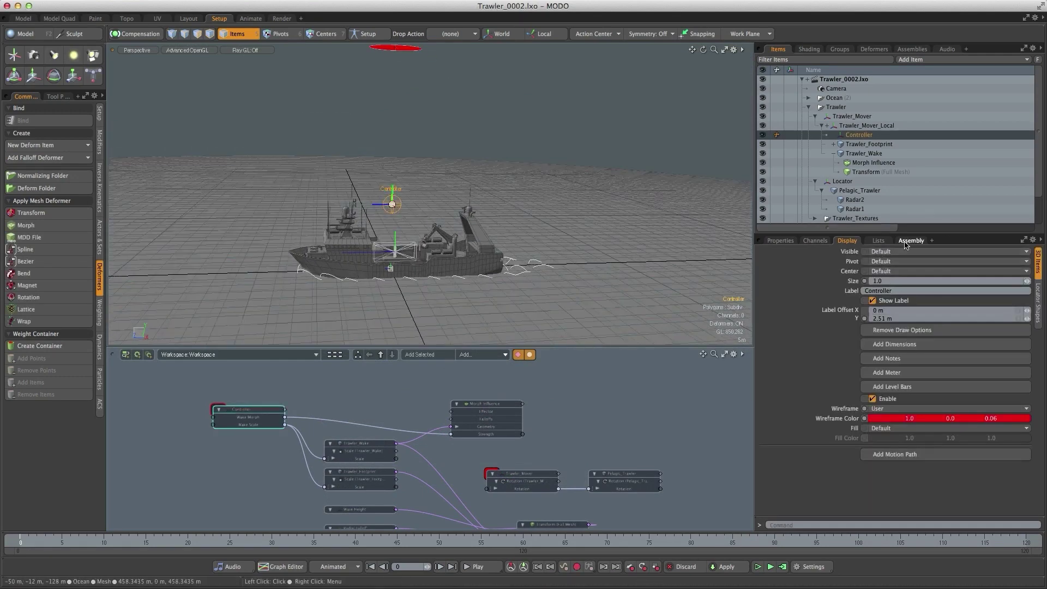
click(1023, 343)
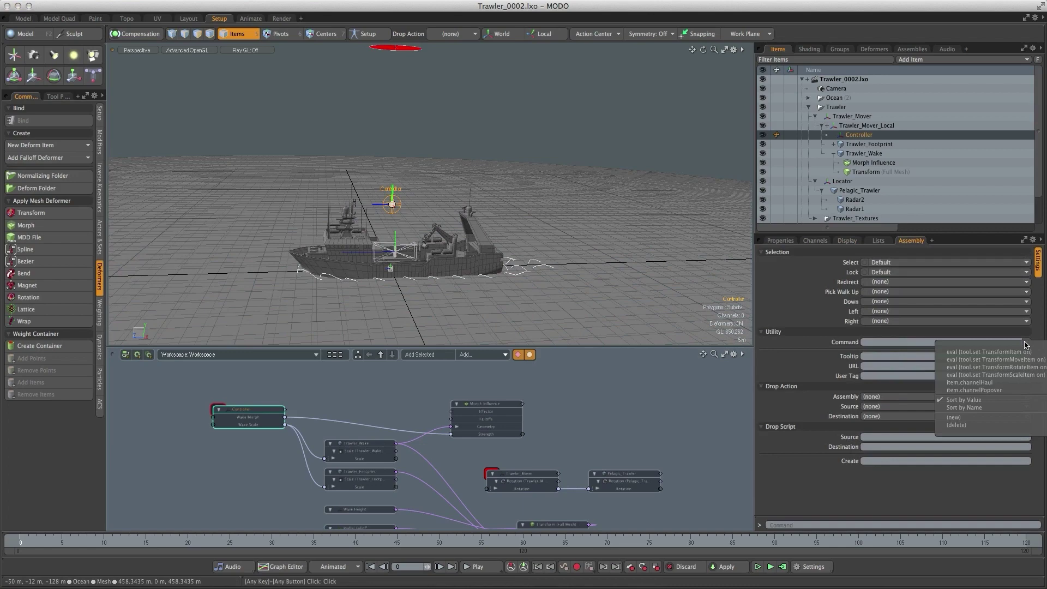
click(1014, 383)
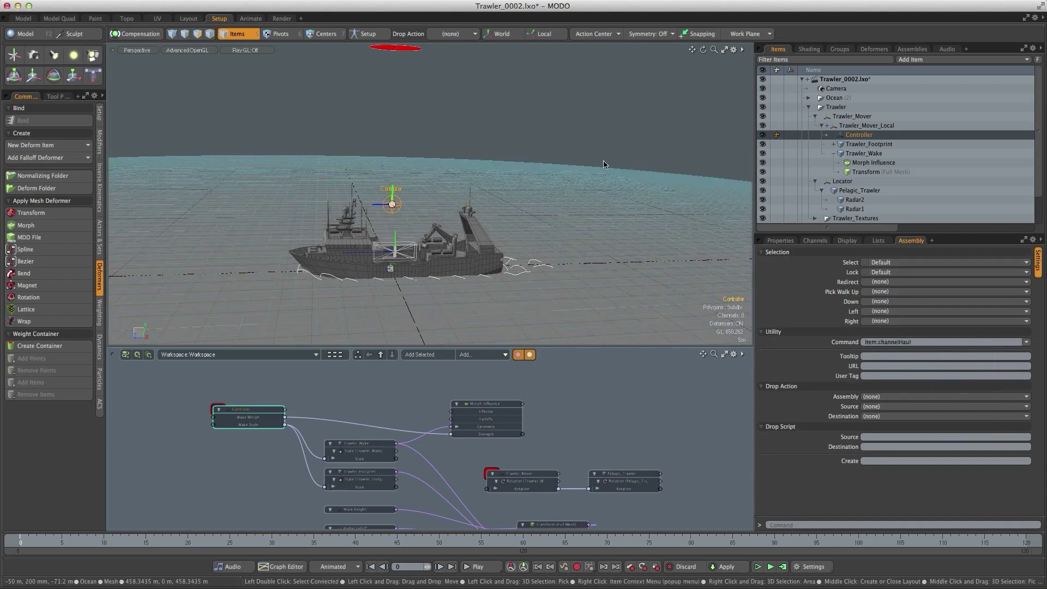
click(549, 136)
- Select Controller in the viewport and adjust its Wake Morph channel through the channel haul
alt+drag(445, 205, 418, 189)
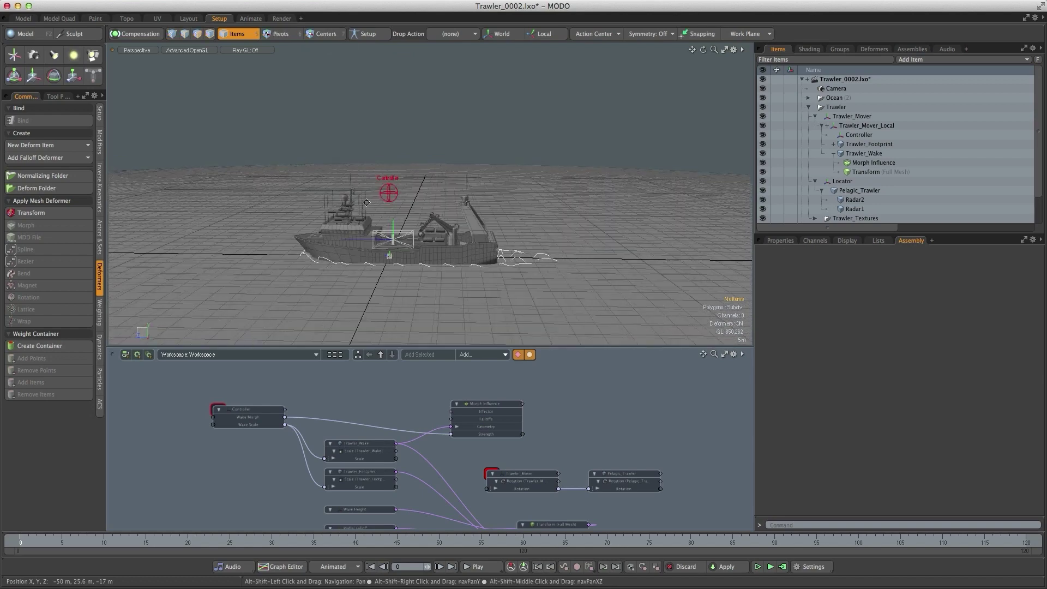
click(389, 193)
drag(411, 303, 184, 109)
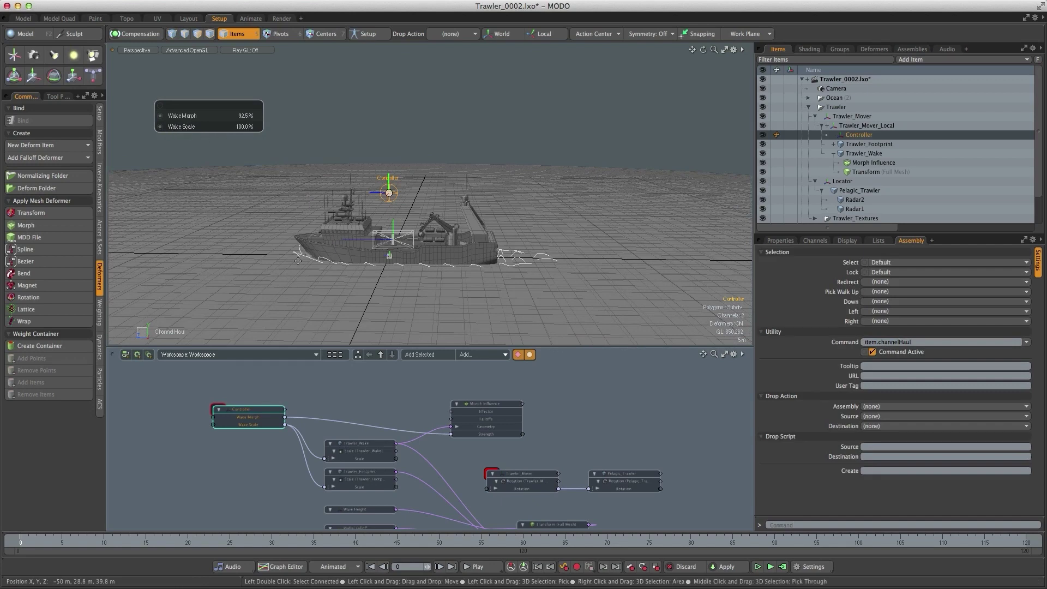
drag(182, 116, 313, 265)
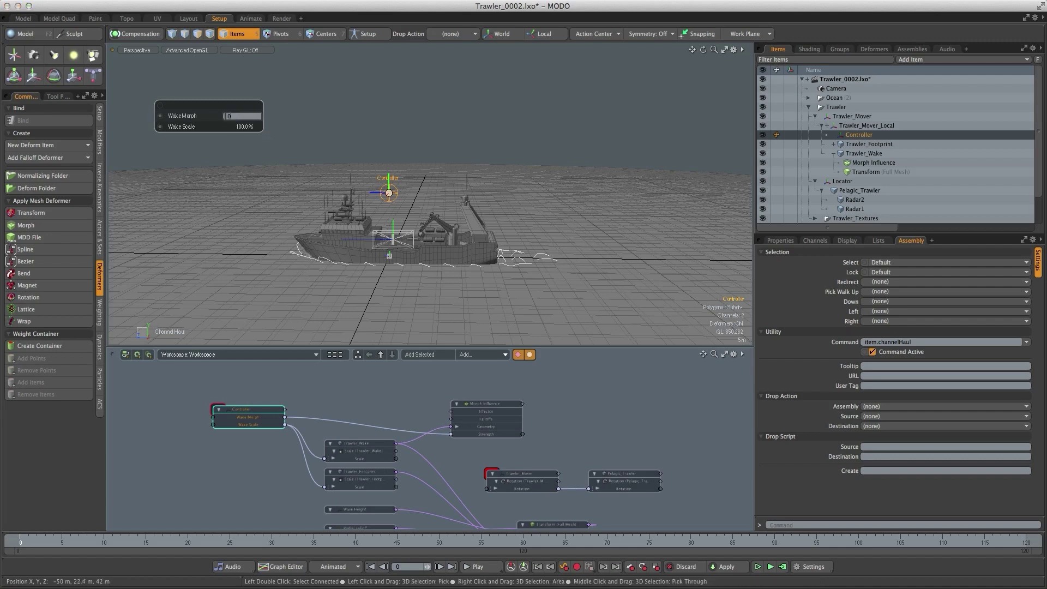
key(Return)
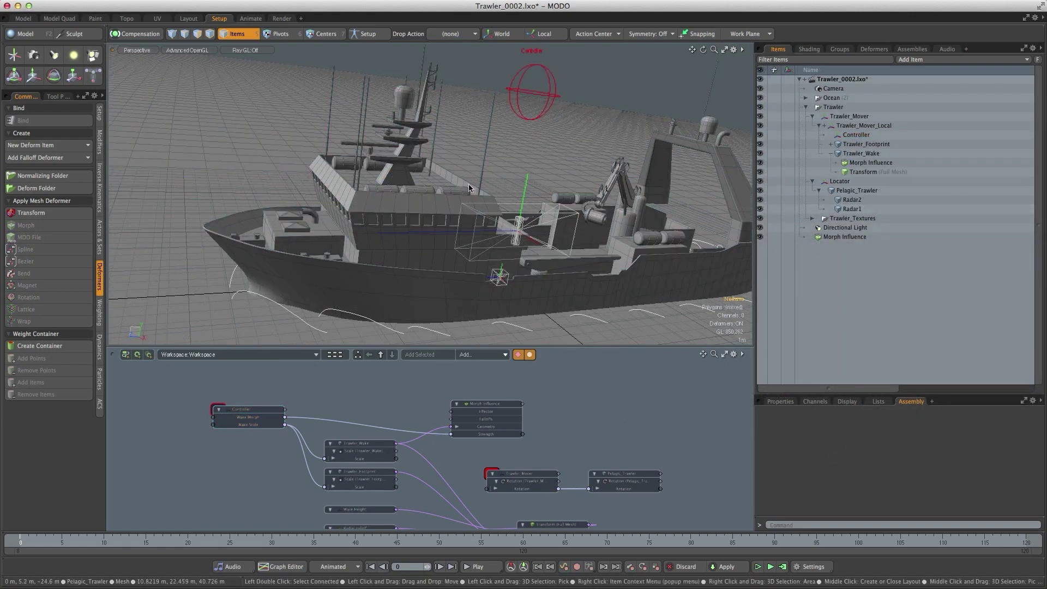
- Select the Radar1 mesh and key its Y rotation at 0° on frame 0
click(852, 209)
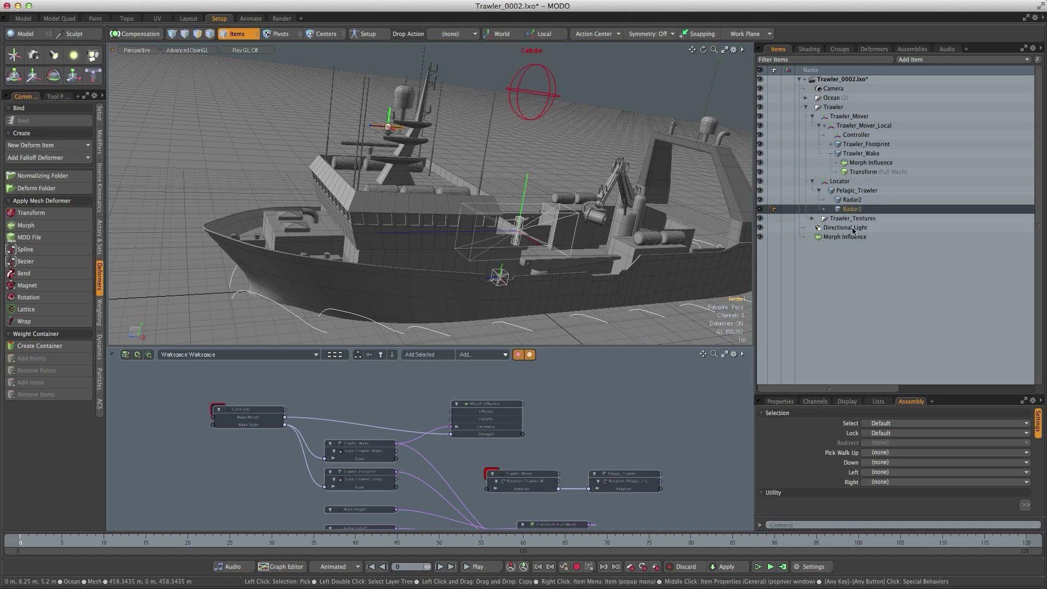
drag(808, 393, 792, 239)
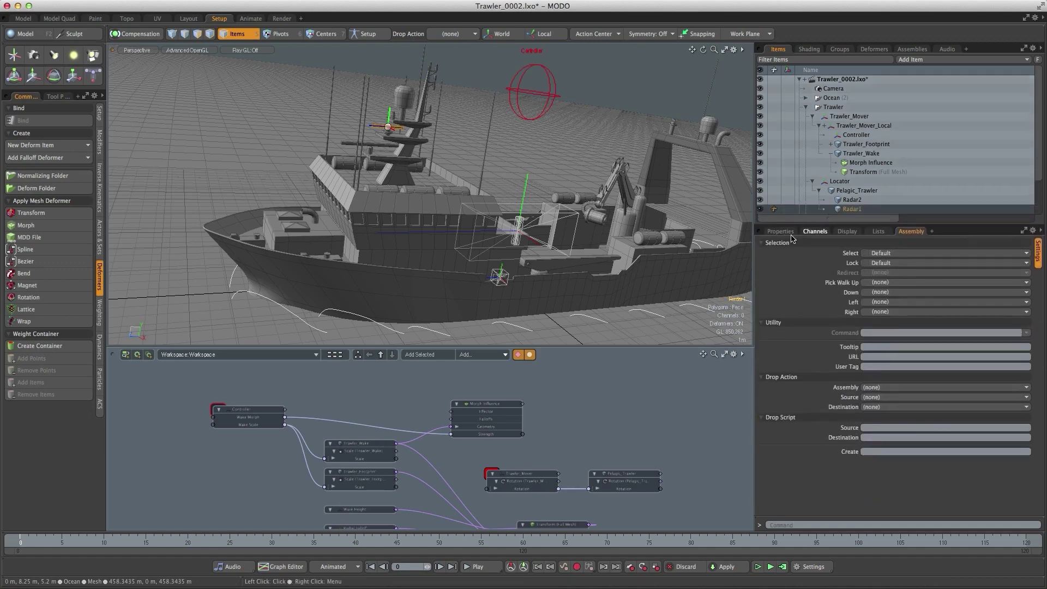
click(780, 232)
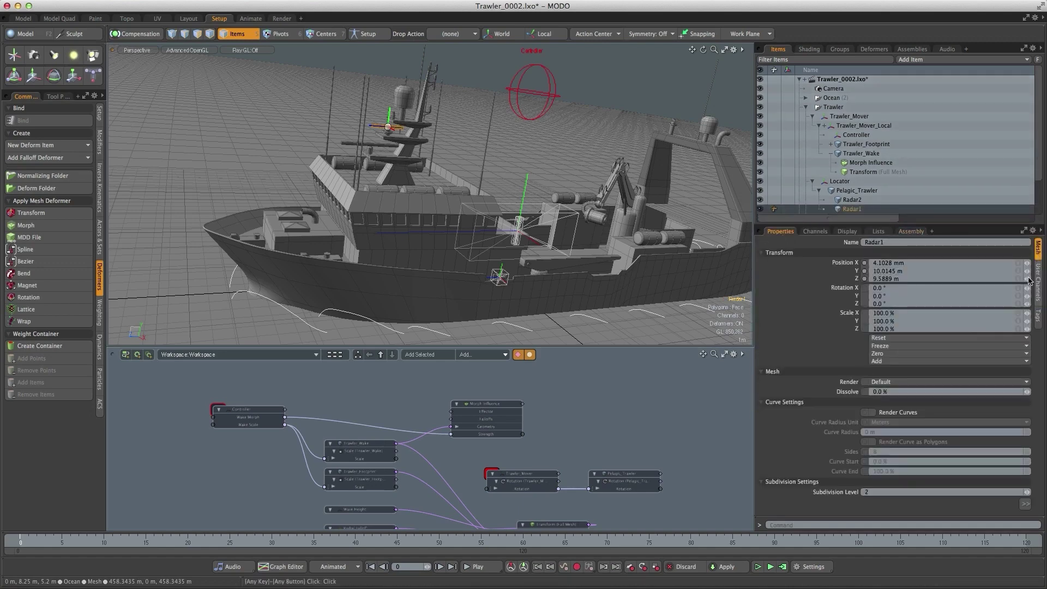
click(865, 295)
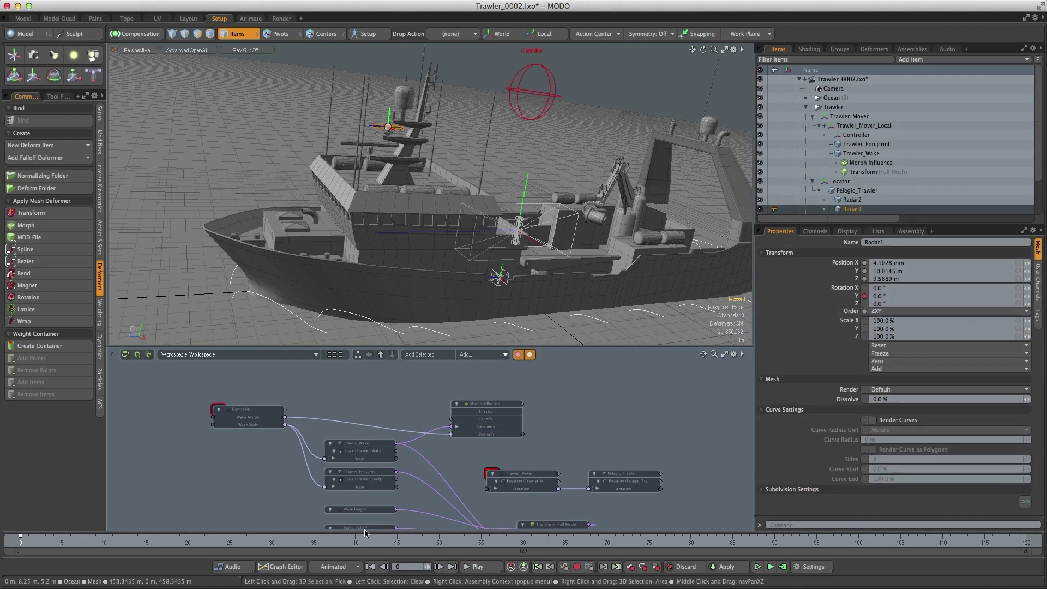
- Set Radar1's Y rotation to 360° at frame 60
click(523, 542)
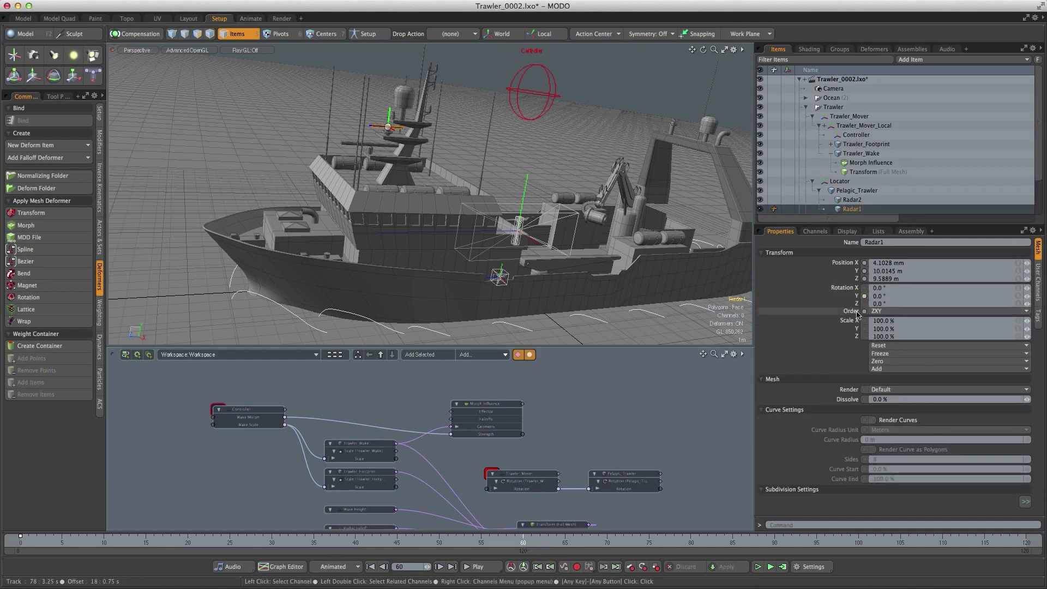
click(894, 296)
text(3)
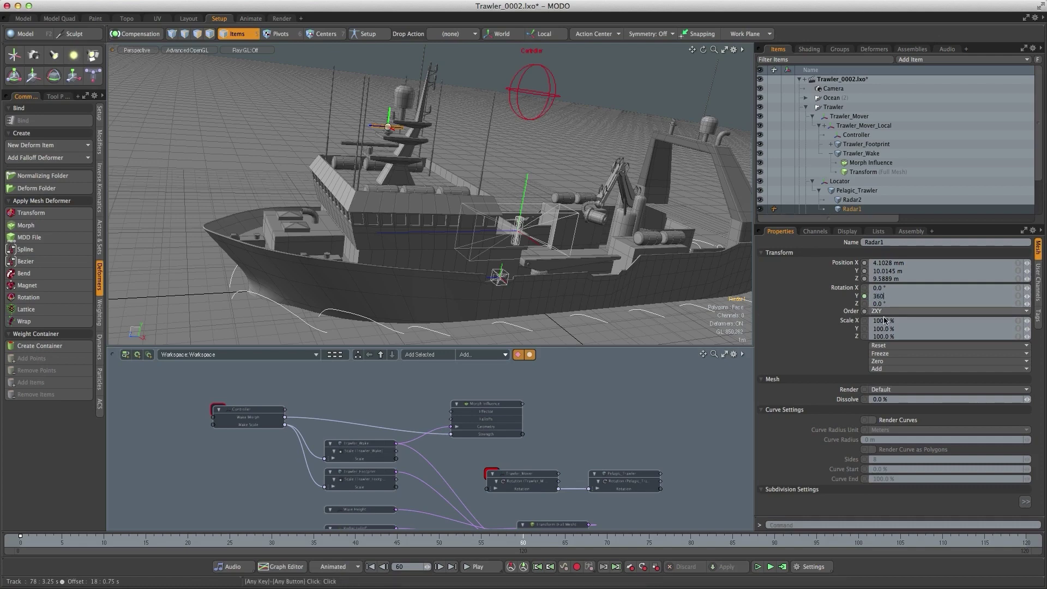
text(60)
key(Return)
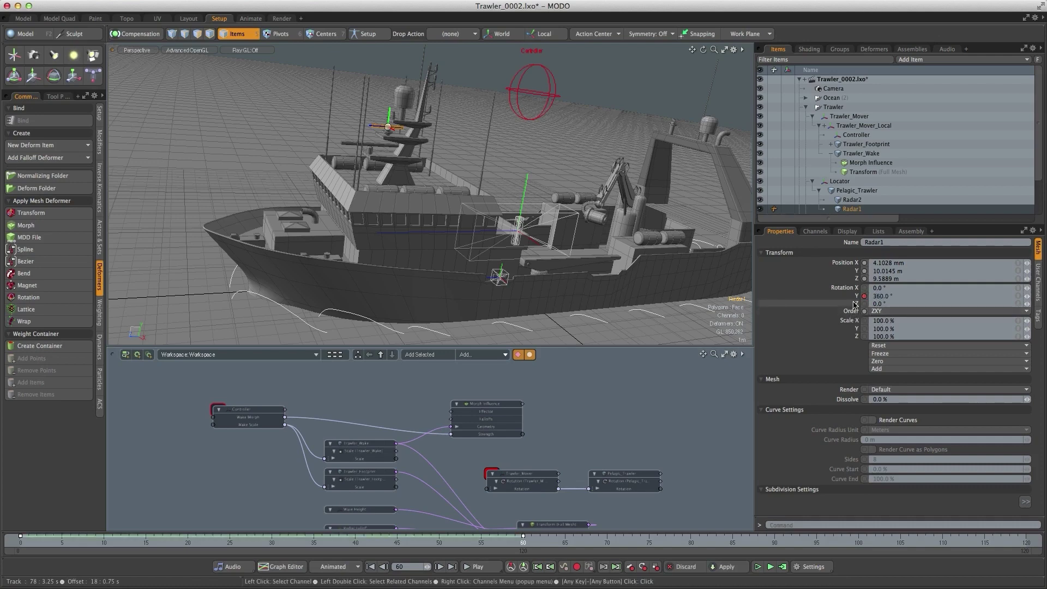
- Set both the pre and post behaviors of Radar1's Rotation Y curve to Linear in the Graph Editor, then close it
right_click(814, 302)
click(810, 304)
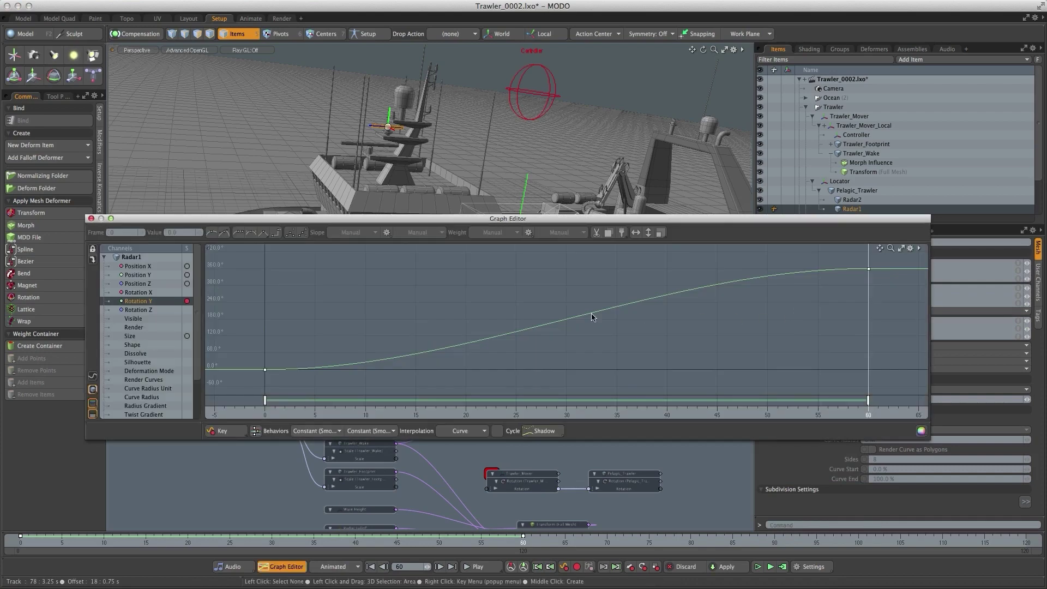
click(317, 431)
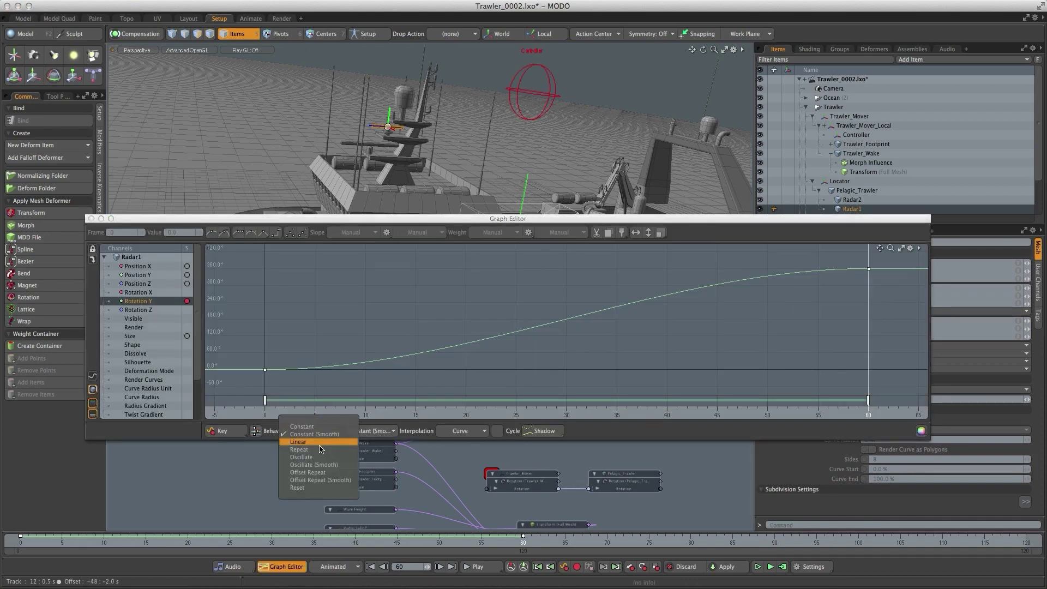
click(322, 441)
click(369, 430)
click(387, 445)
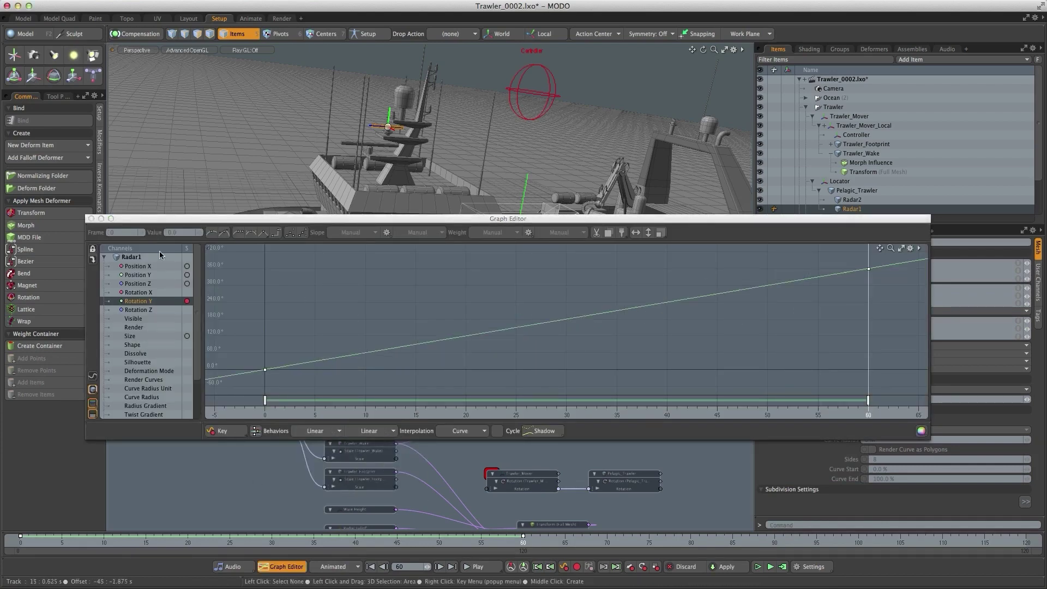
drag(120, 218, 141, 272)
drag(165, 320, 167, 528)
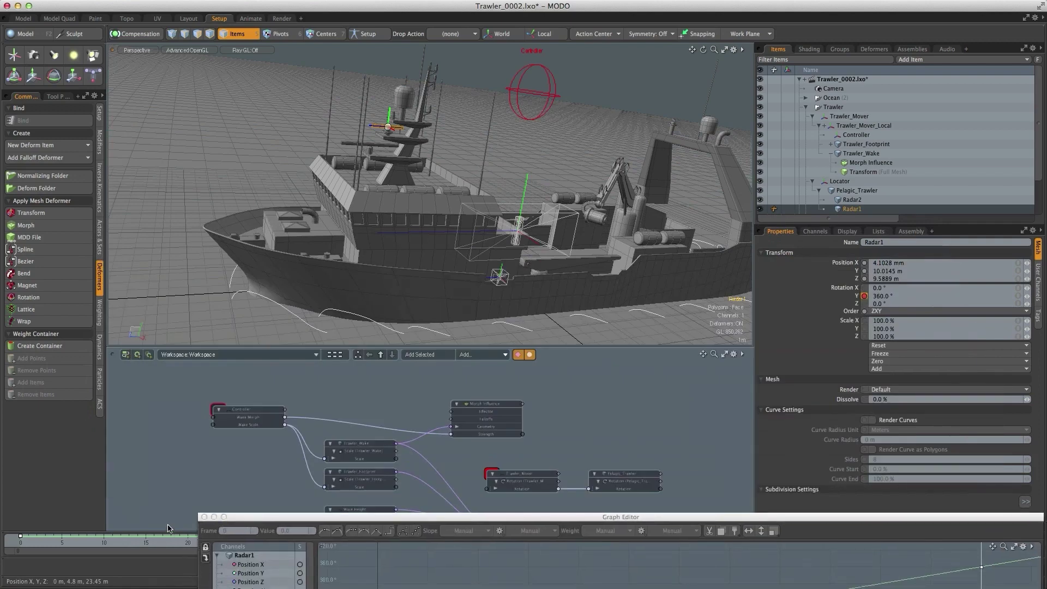
click(201, 516)
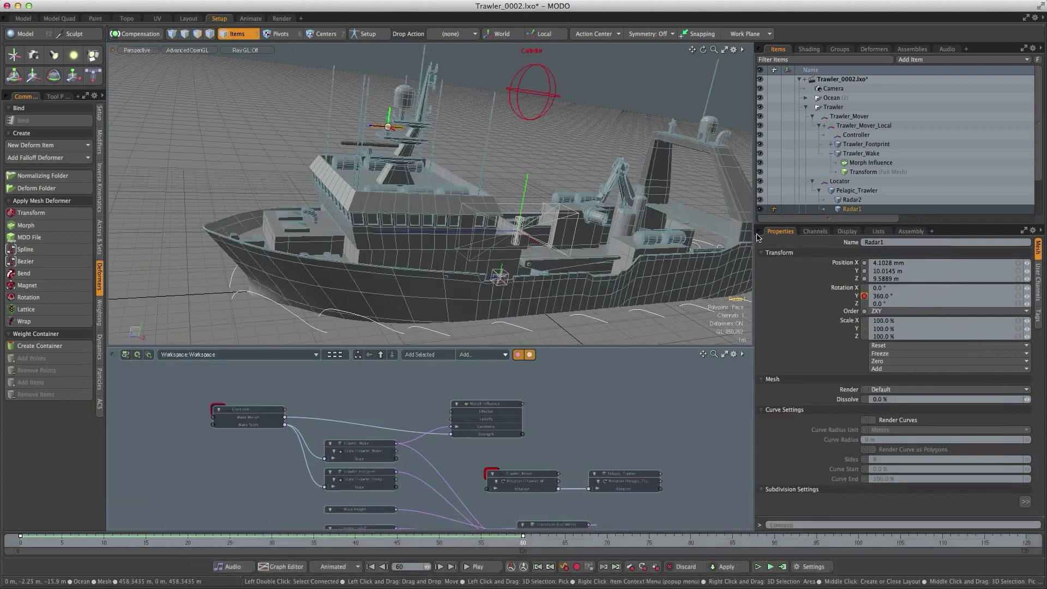
- Key Radar2's Y rotation at 0° on frame 0 and -360° on frame 60
click(853, 201)
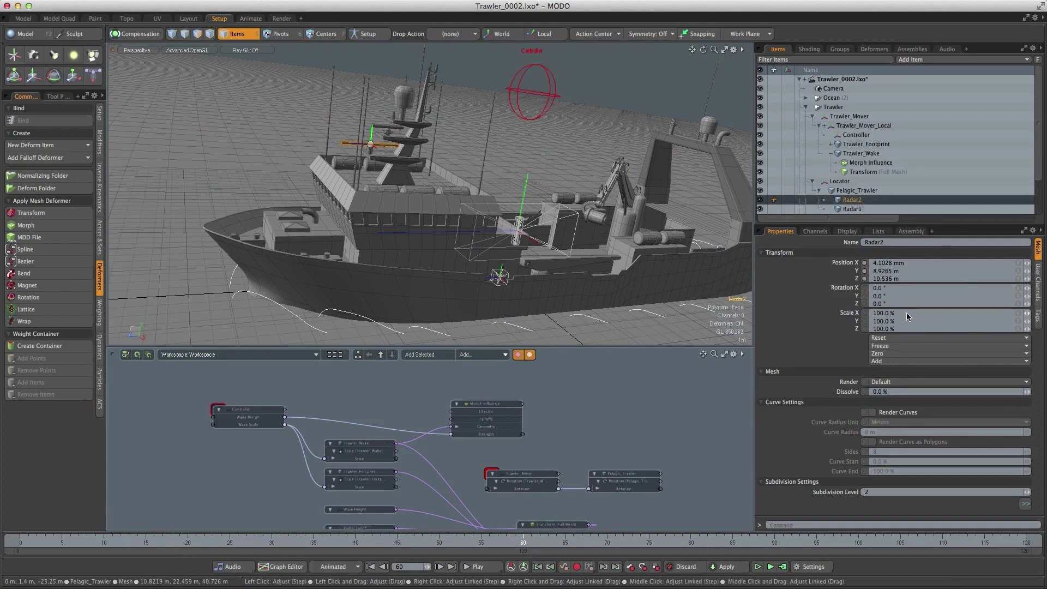
click(21, 545)
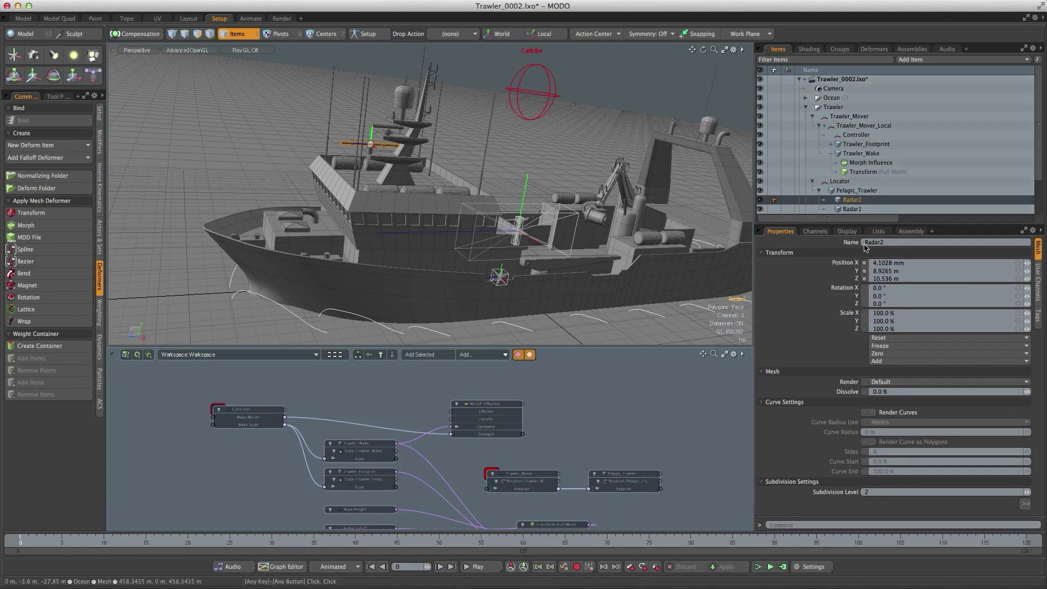
click(864, 296)
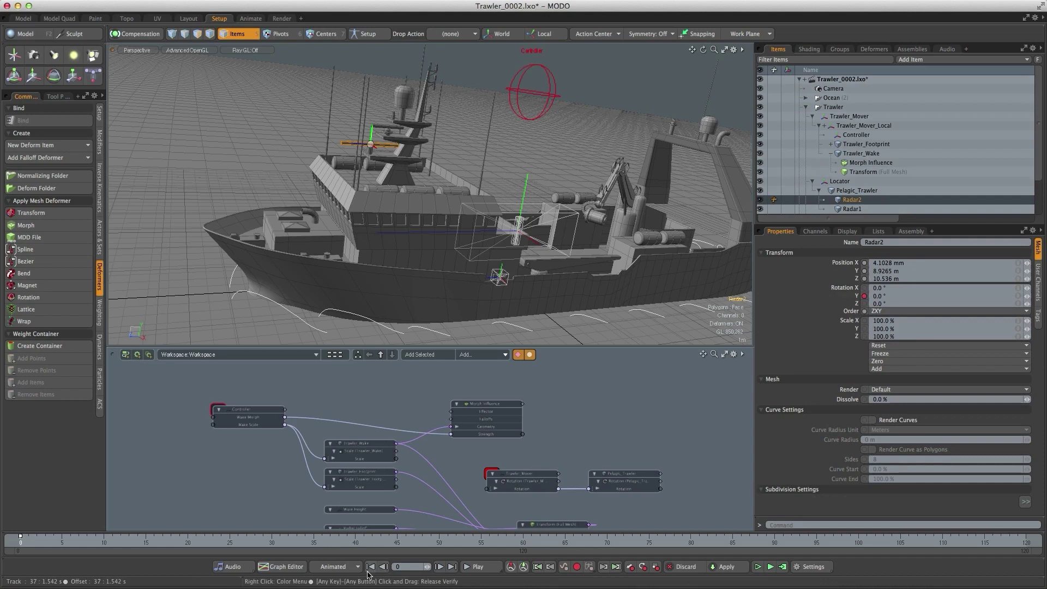
click(516, 543)
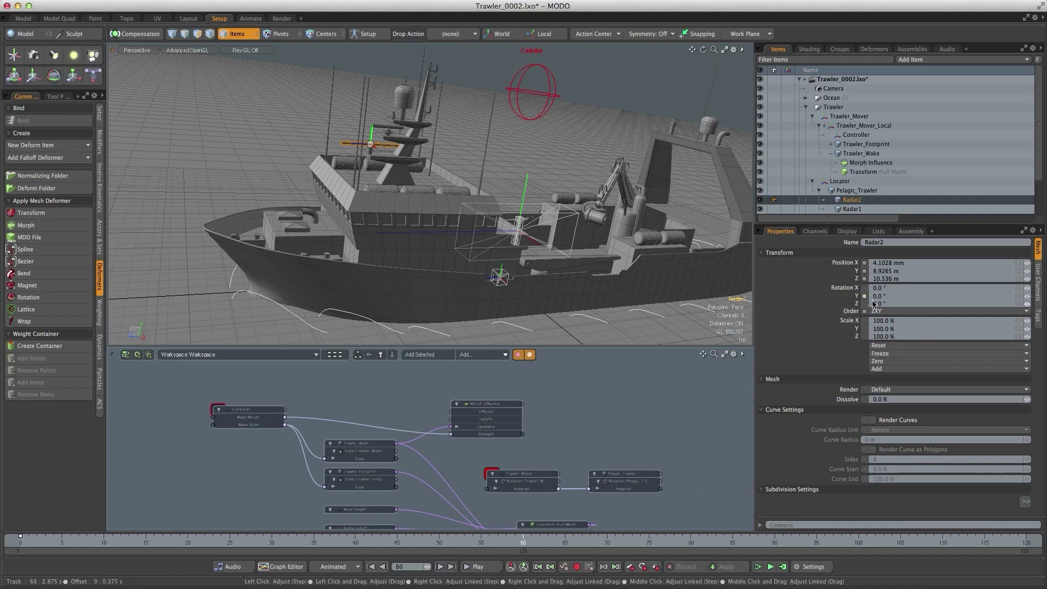
text(-360)
key(Return)
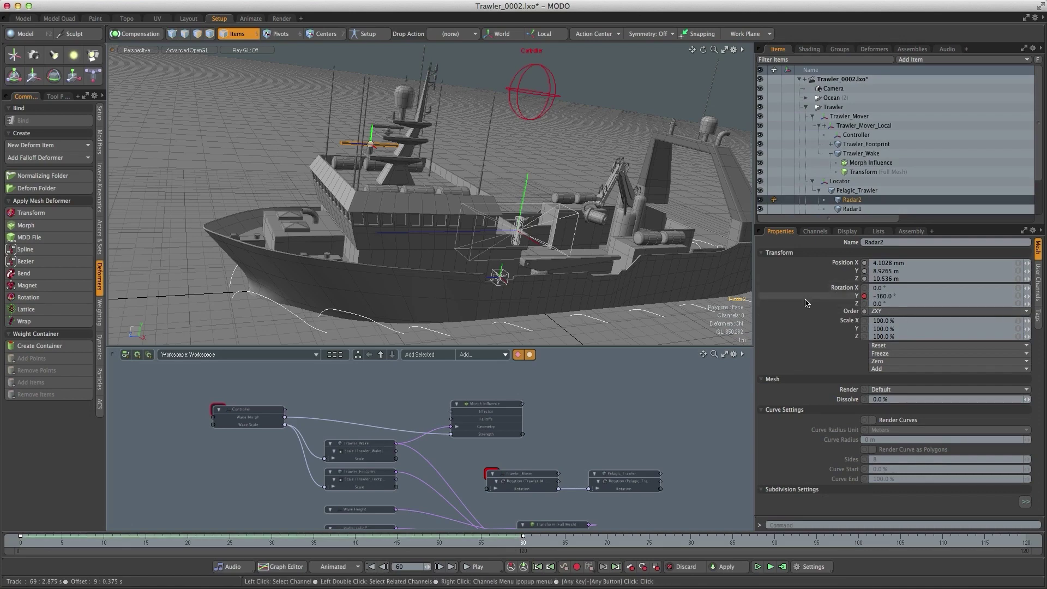
- Set both the pre and post behaviors of Radar2's Rotation Y curve to Linear in the Graph Editor, then close it
right_click(806, 302)
click(810, 300)
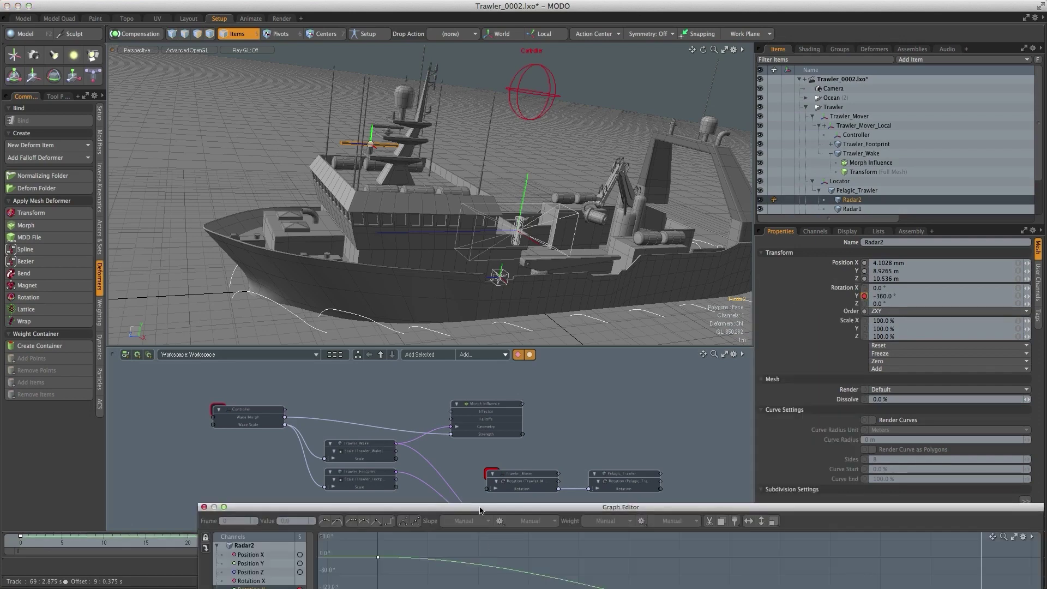
drag(480, 510, 451, 241)
click(412, 451)
click(413, 459)
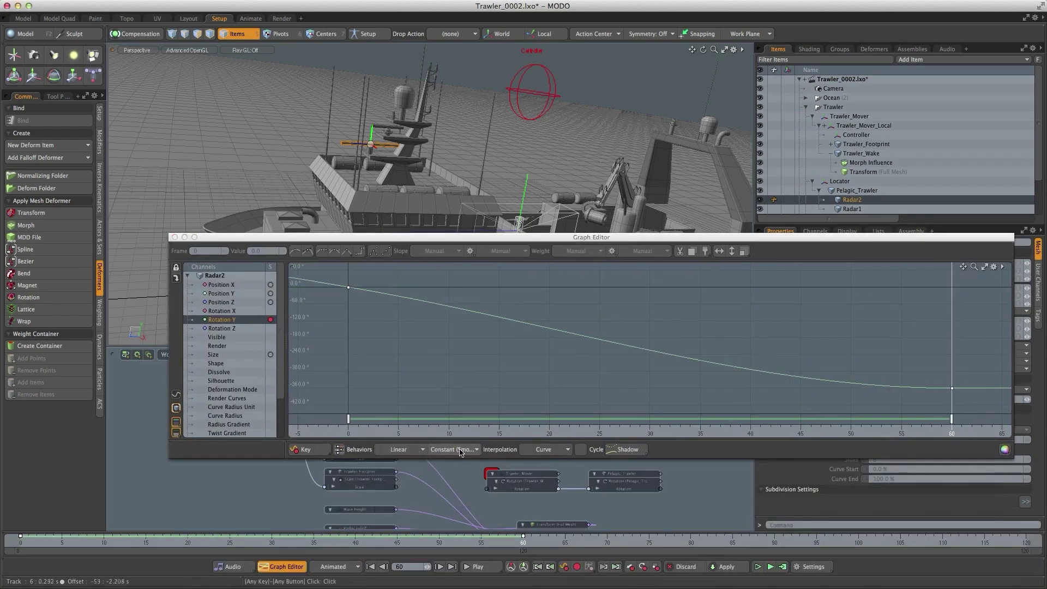
click(459, 451)
click(463, 461)
click(175, 237)
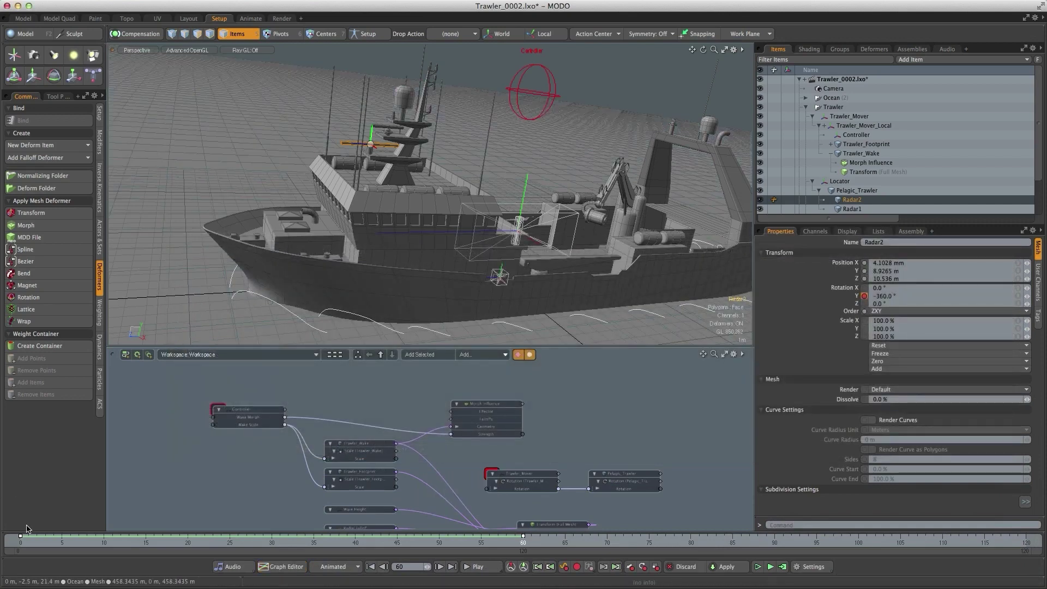
- Play the animation from the start to check the spinning radars, and look over the trawler
click(29, 541)
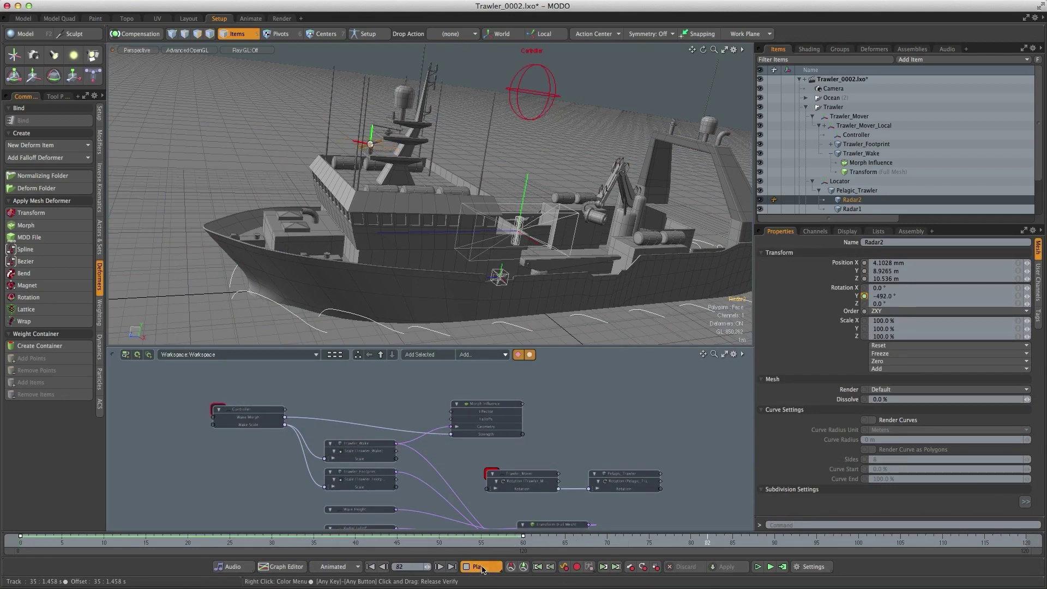
click(482, 567)
click(494, 221)
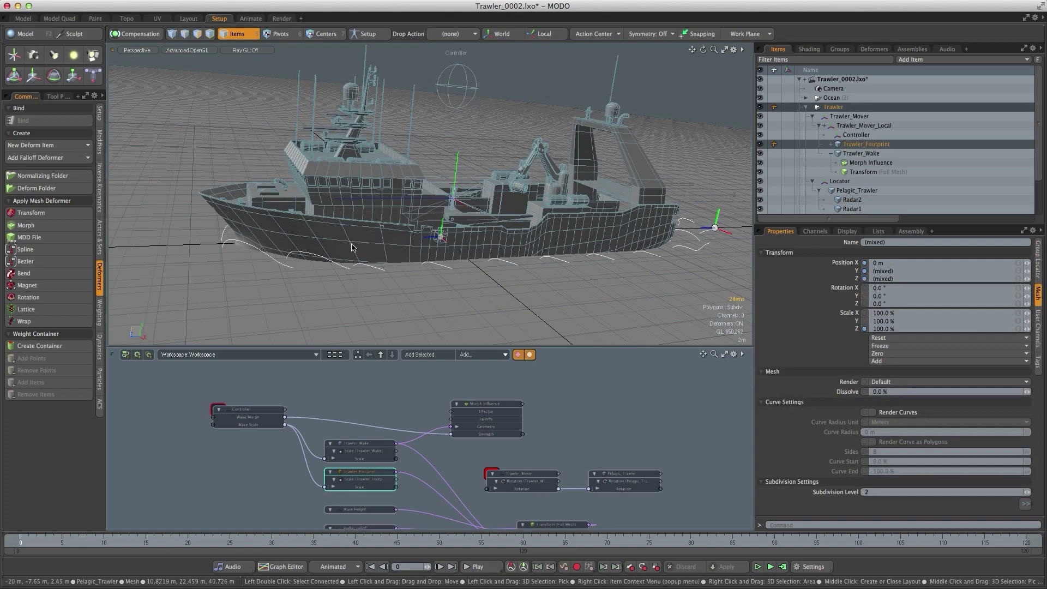
alt+drag(425, 224, 362, 216)
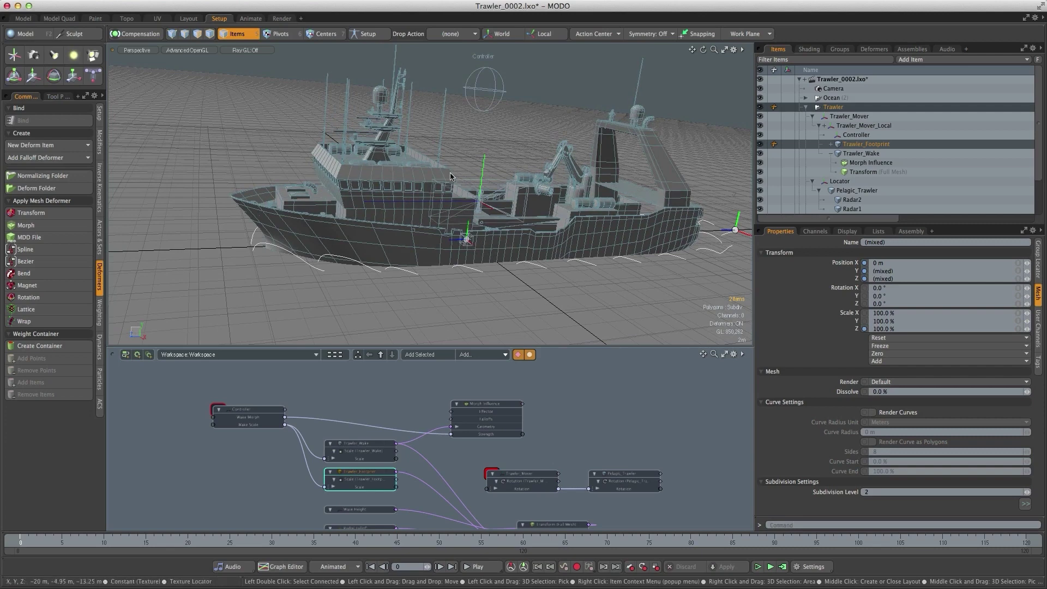
- Key Trawler_Mover_Local's Z position at 0 m on frame 0 and 3 m on frame 25
click(850, 128)
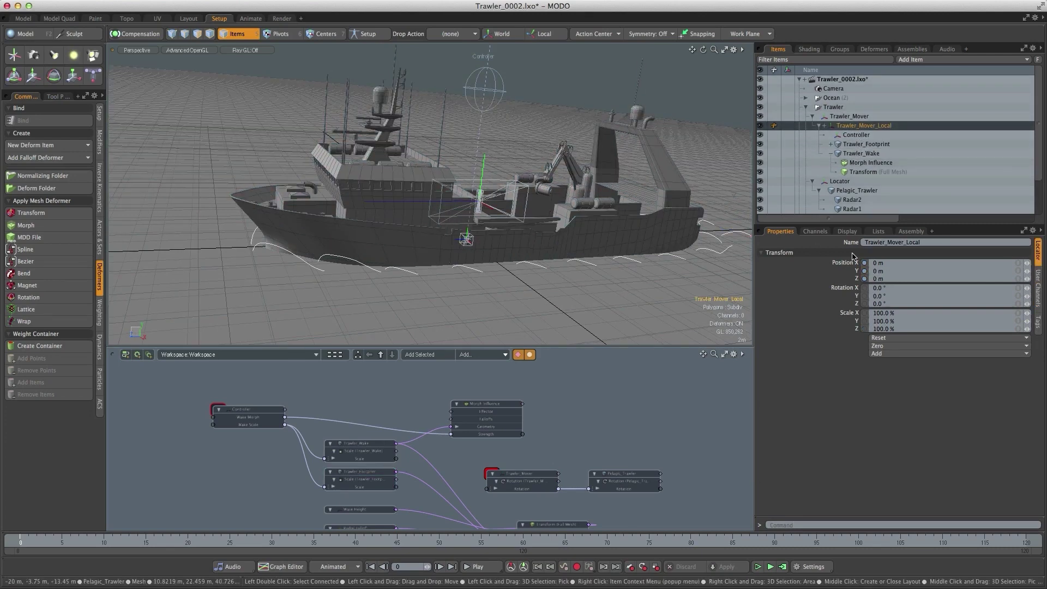
click(864, 278)
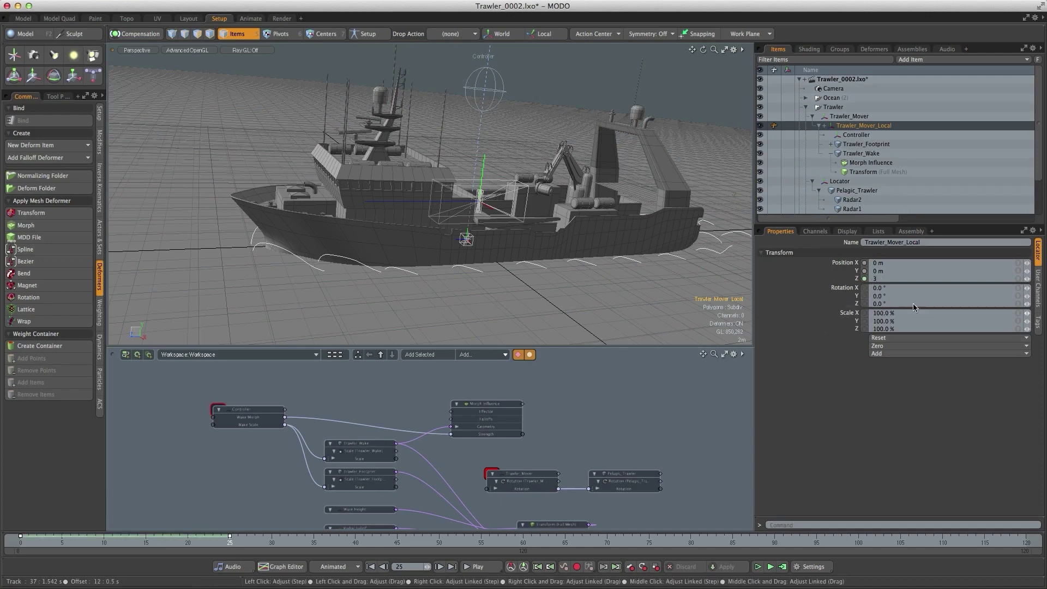
key(Return)
- Set the pre and post behaviors of Trawler_Mover_Local's Position Z curve to Linear in the Graph Editor, then close it
right_click(798, 279)
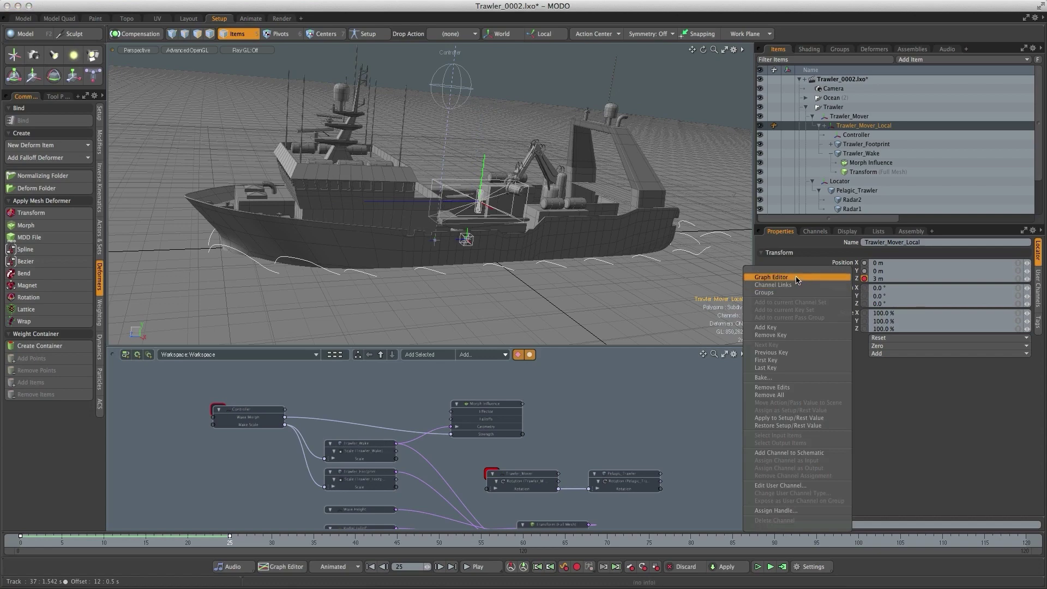
click(798, 277)
click(400, 450)
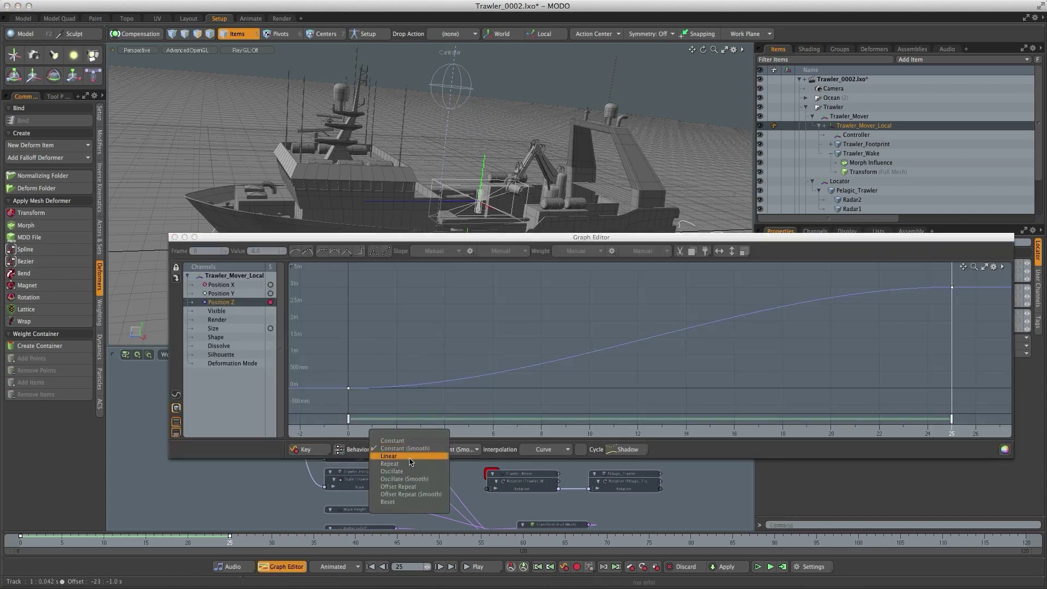
click(390, 467)
click(458, 451)
click(452, 459)
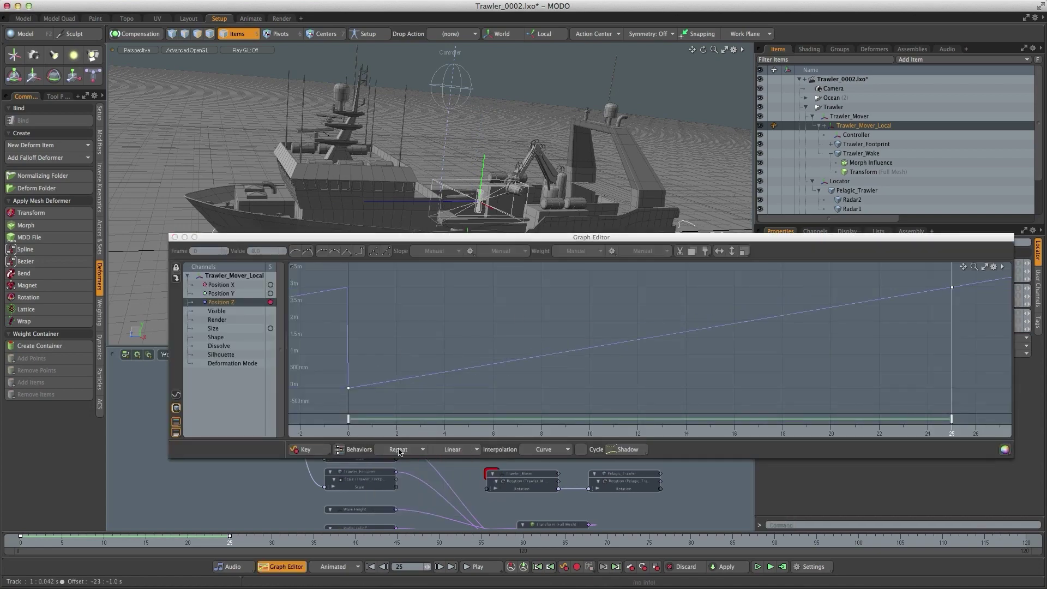
click(401, 450)
click(401, 449)
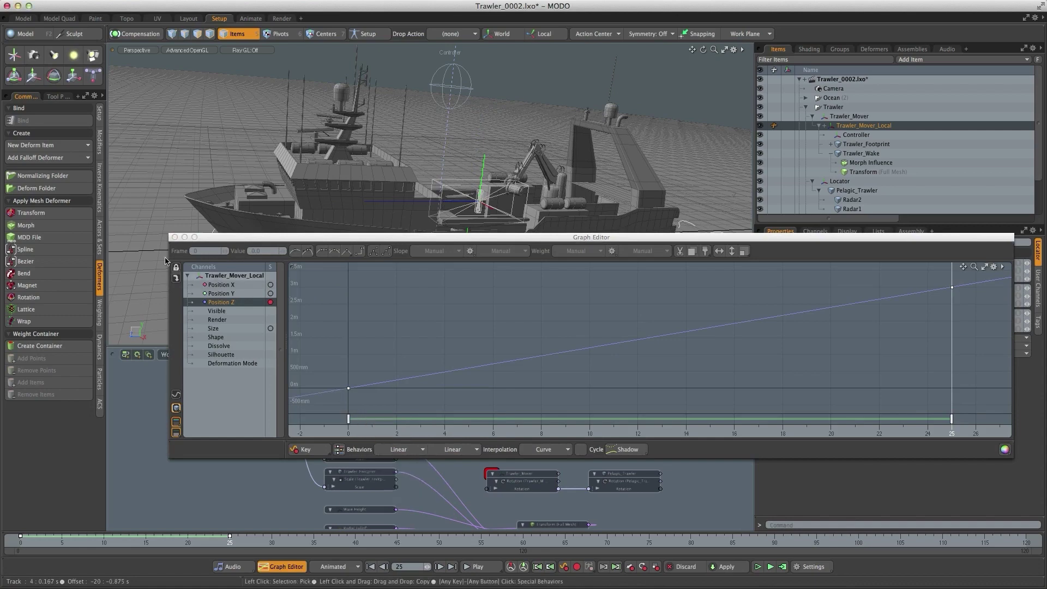
click(174, 237)
- Play the animation from frame 0 to check the trawler's forward motion, return to frame 0 and save the scene
click(29, 539)
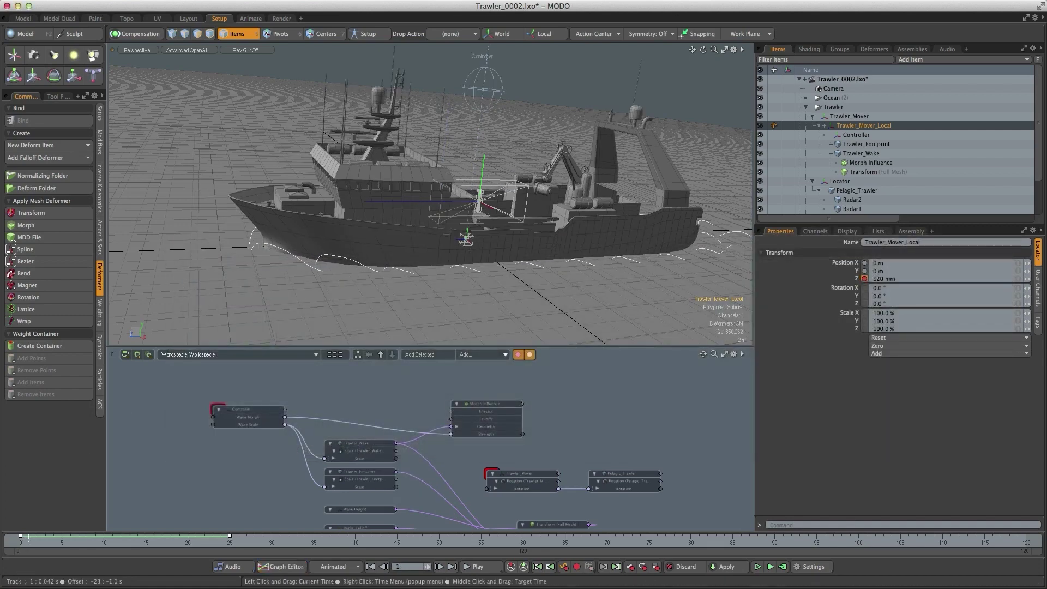
drag(29, 540, 21, 540)
click(479, 567)
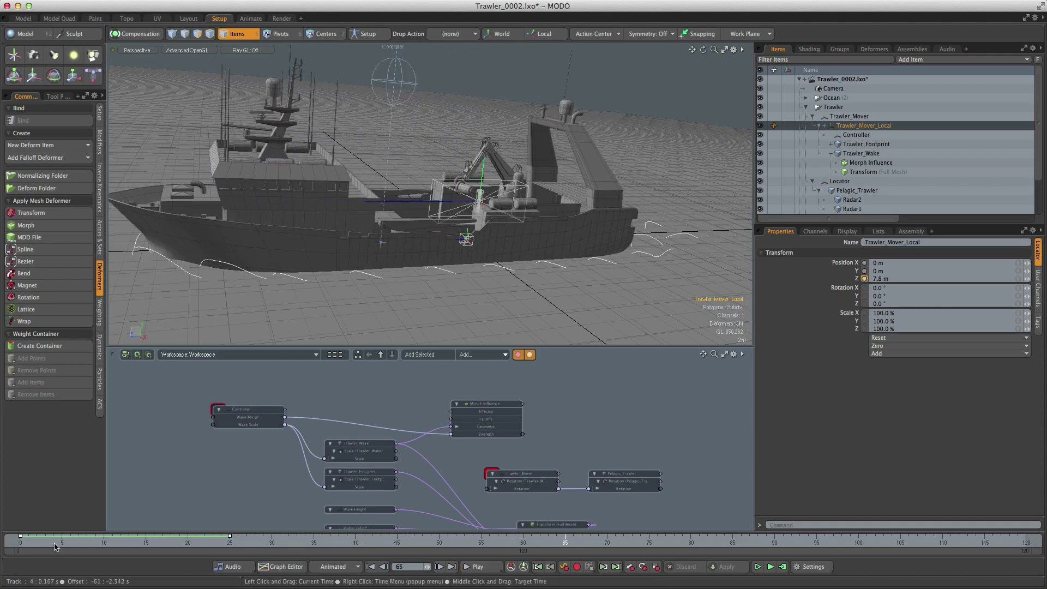
drag(54, 543, 19, 543)
key(super+s)
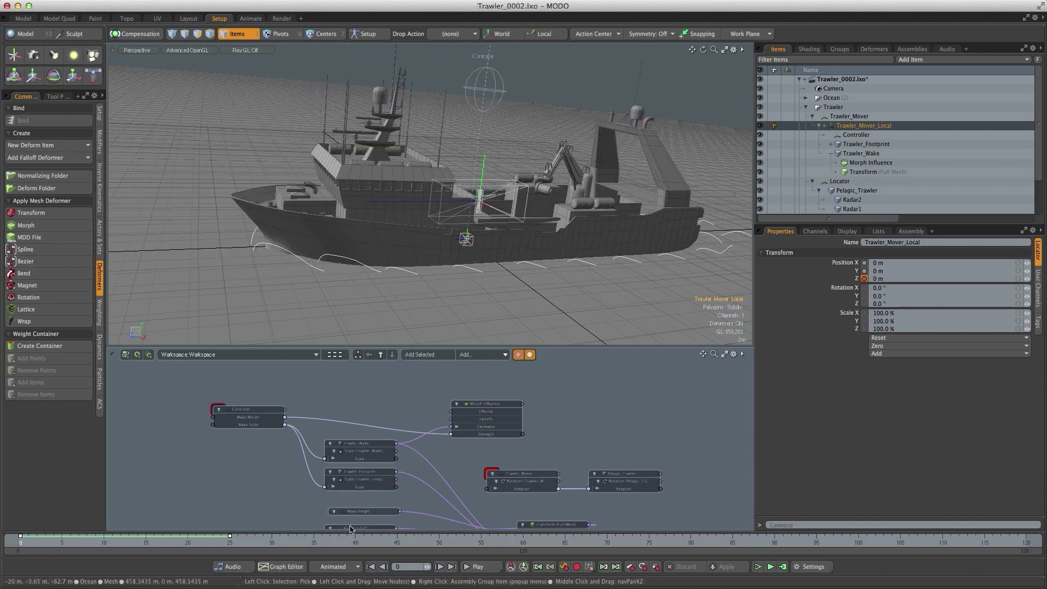
- Set the Wave Height locator's Y position to 10 m
click(359, 522)
click(366, 516)
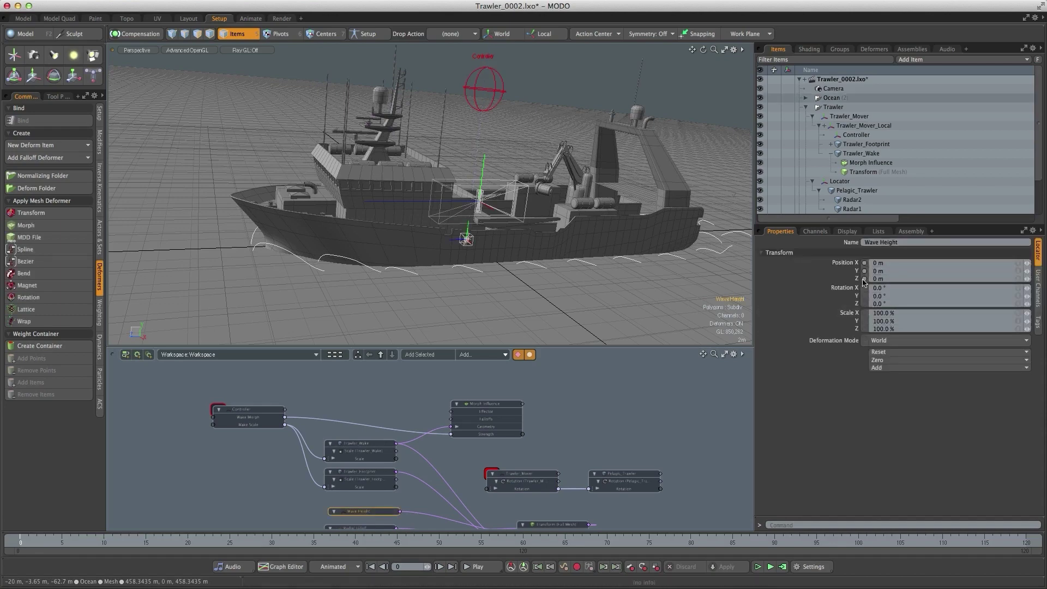
text(10)
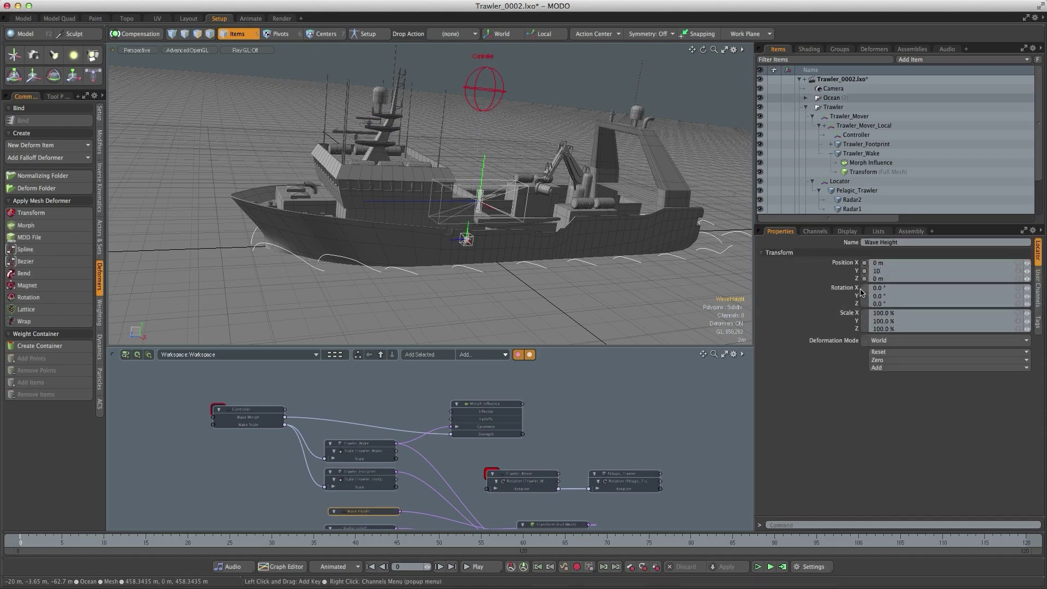
key(Return)
- Play the animation with the whole ocean in view to check the higher waves, then return to frame 0
ctrl+alt+drag(479, 209, 374, 302)
ctrl+alt+drag(419, 252, 381, 187)
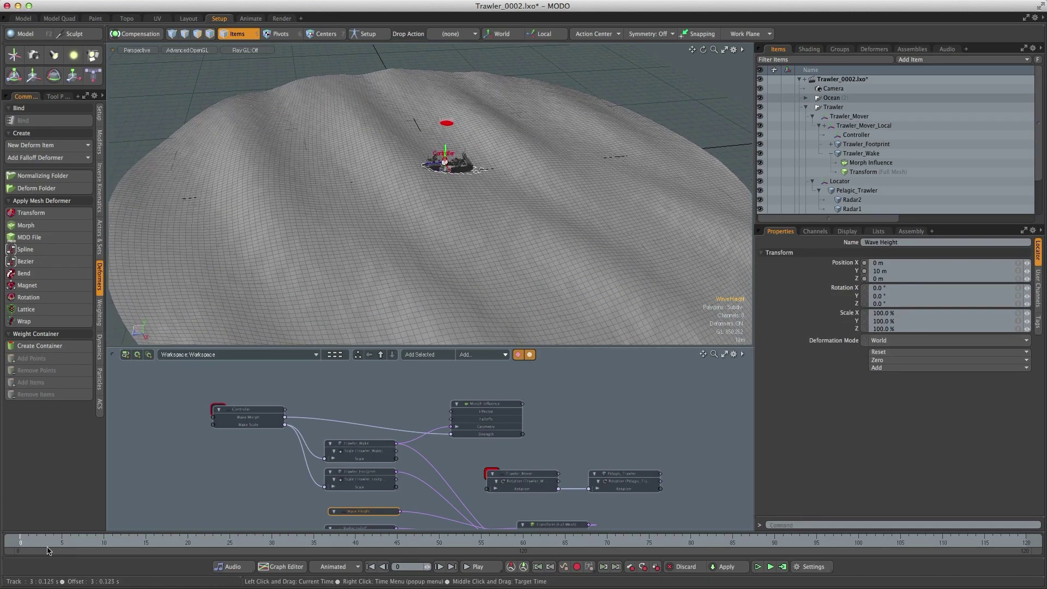
click(477, 567)
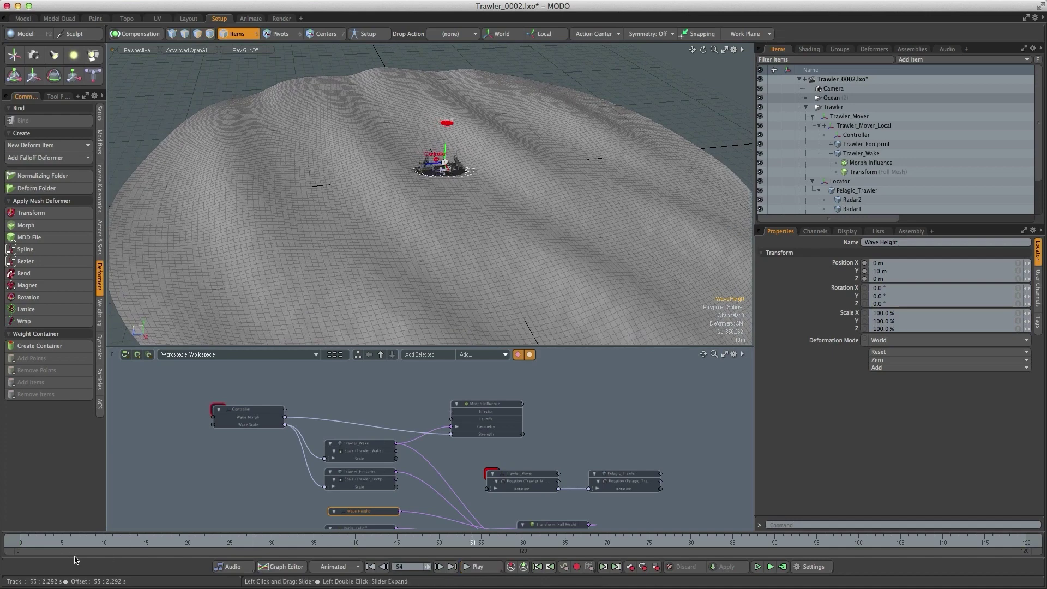
click(31, 544)
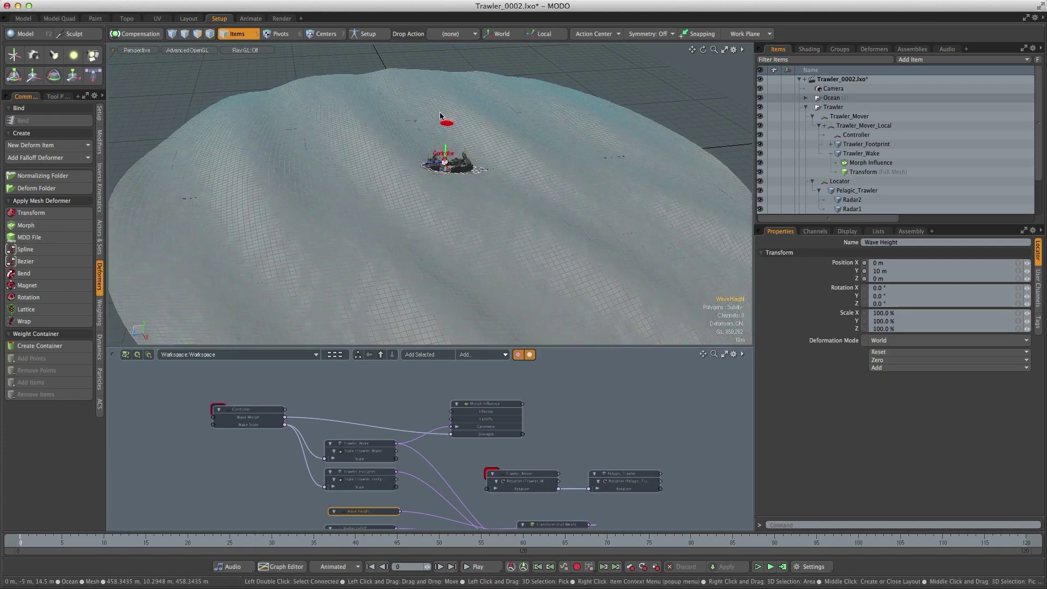
- Move Trawler_Mover to about X 62 m and Z 92.5 m on the ocean and turn it to about 178° on Y
click(436, 164)
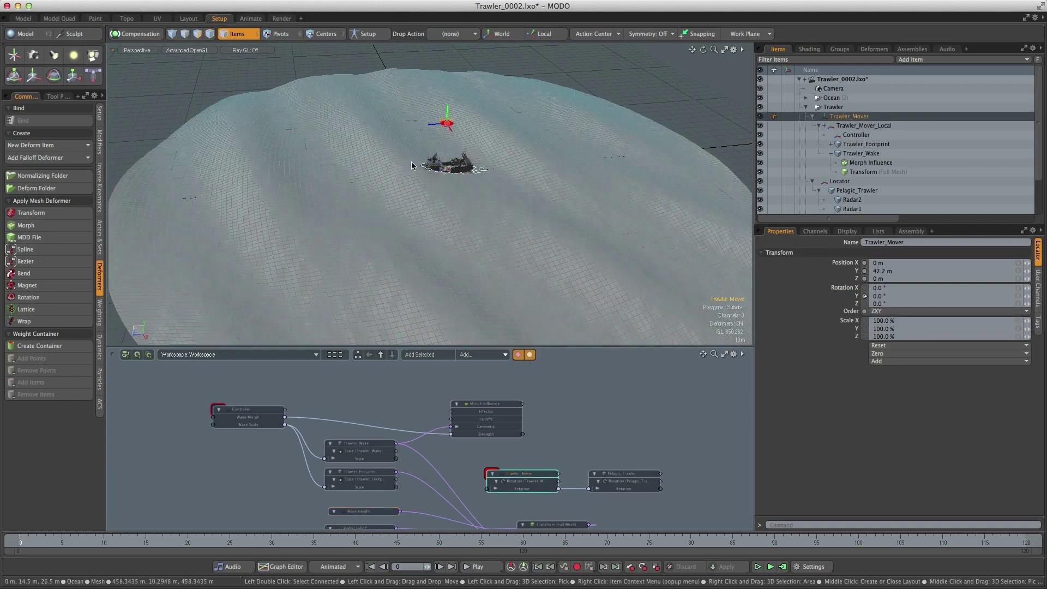
key(e)
alt+drag(411, 166, 423, 218)
drag(406, 180, 378, 289)
scroll(360, 195, up, 3)
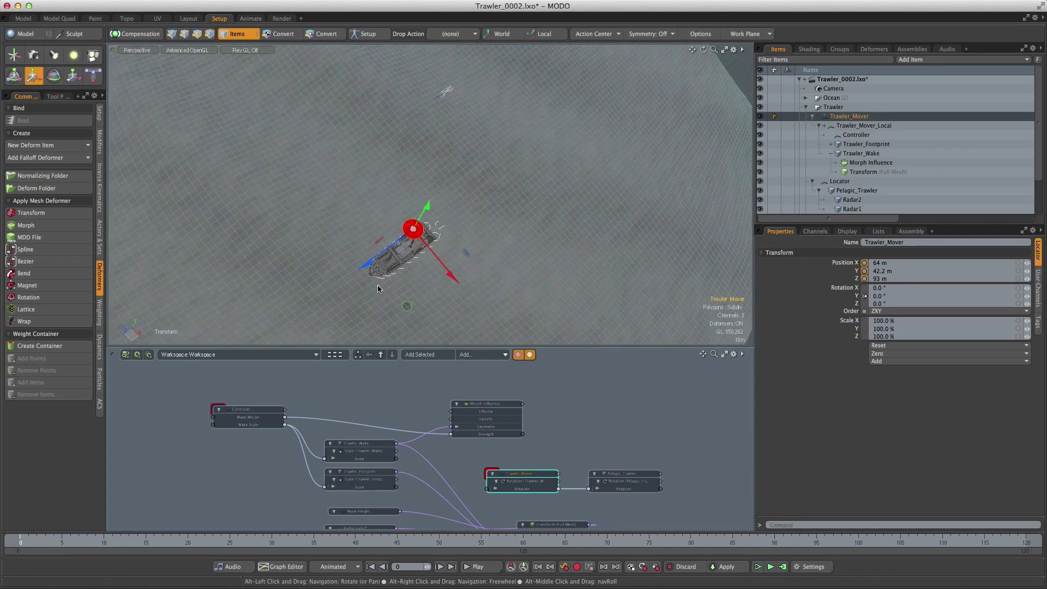
key(e)
drag(342, 231, 343, 240)
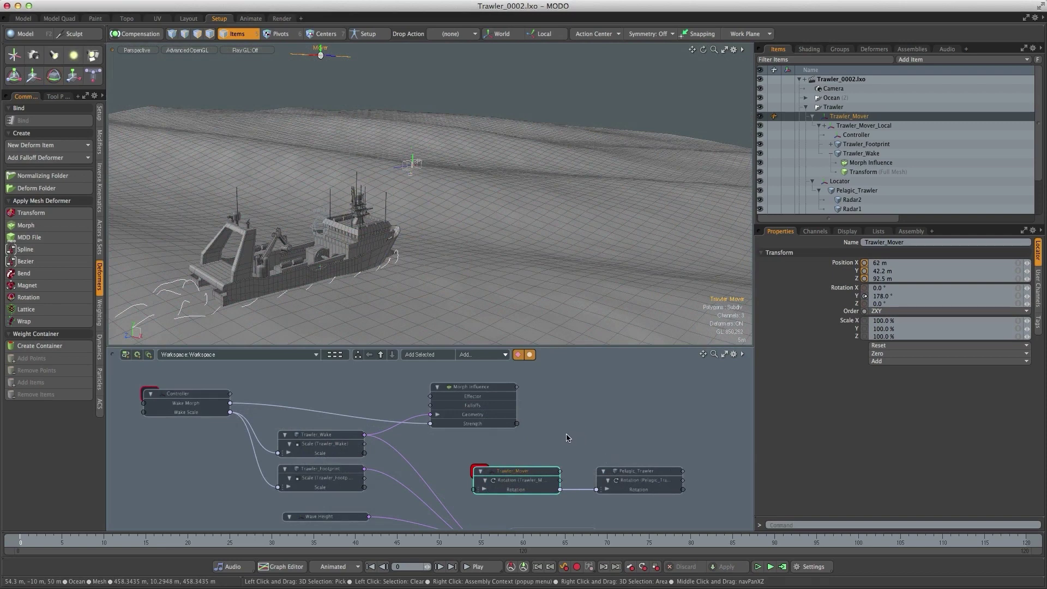
- Pitch the Pelagic_Trawler mesh to 2.5° on X at frame 0 to match the wave slope
click(362, 288)
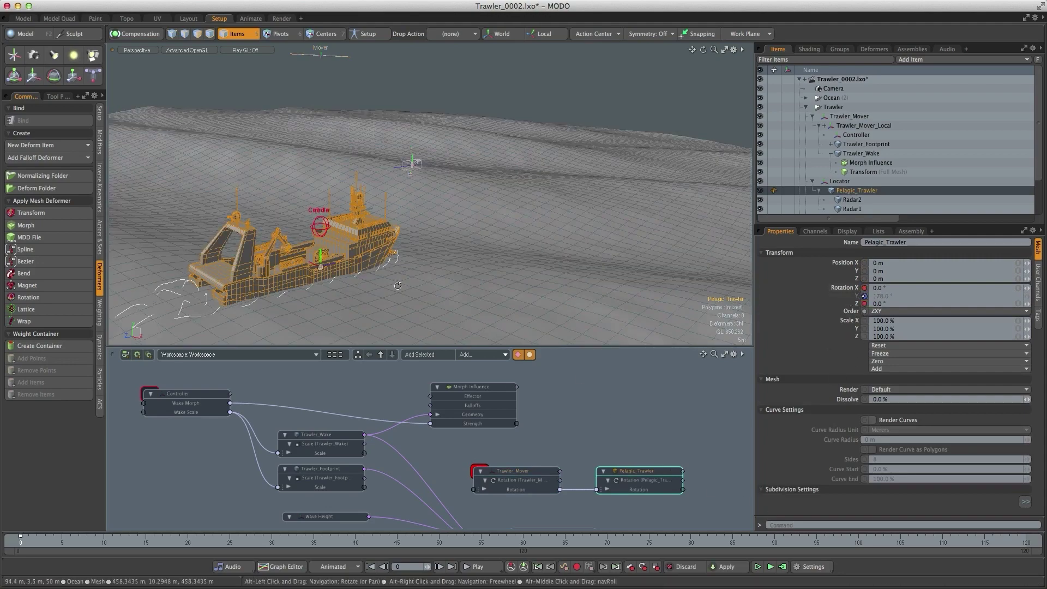
alt+drag(382, 245, 473, 271)
scroll(567, 256, up, 2)
key(e)
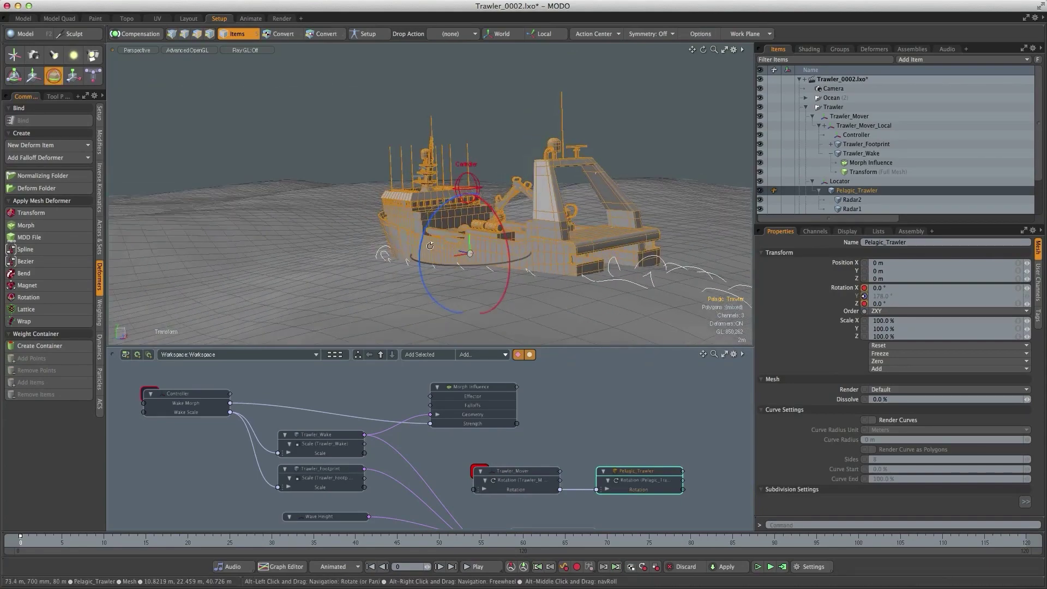
drag(424, 240, 527, 193)
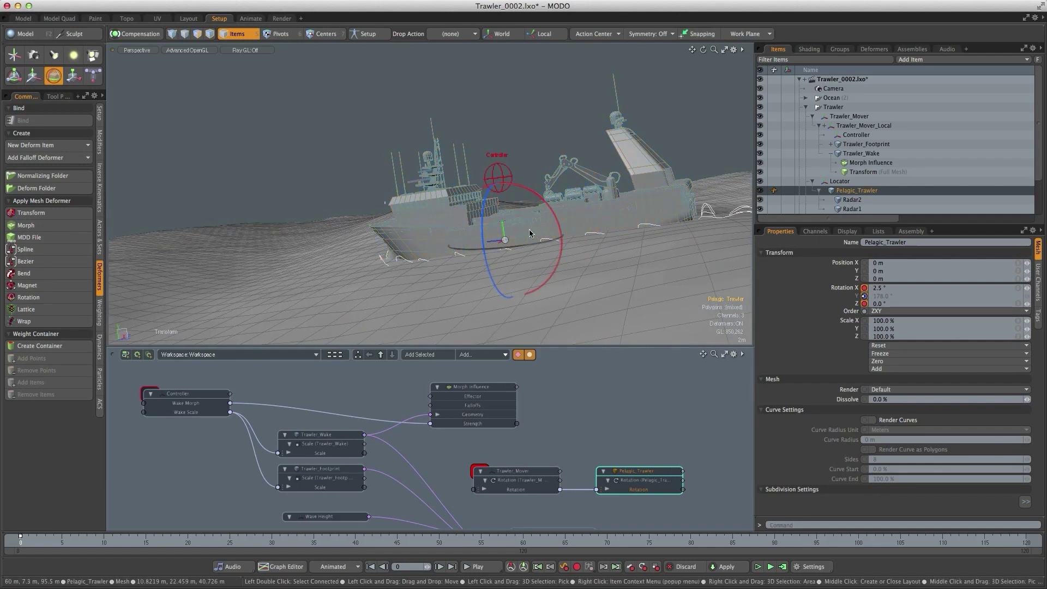
alt+drag(528, 229, 485, 241)
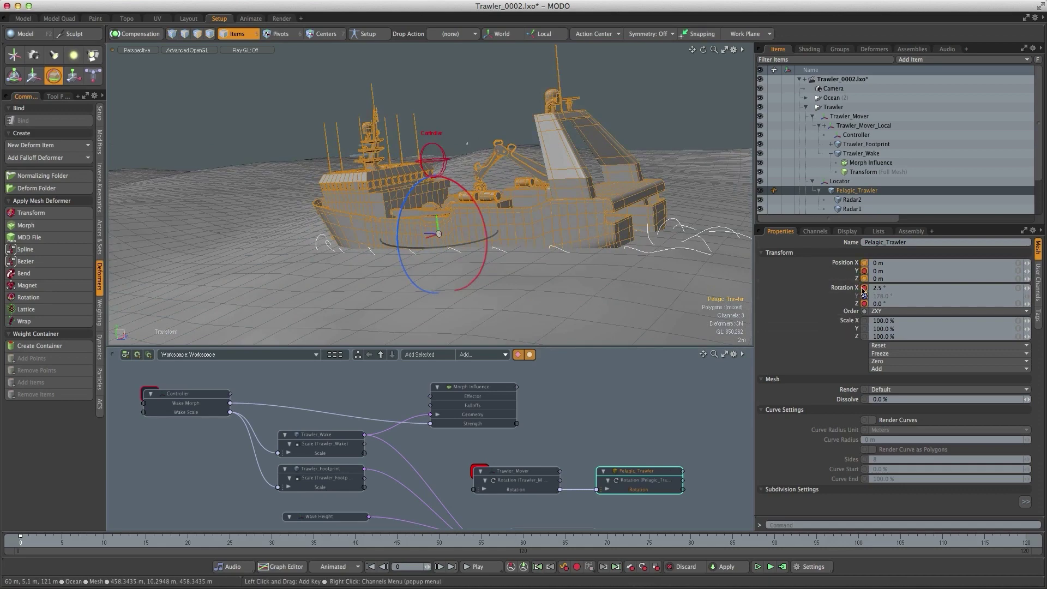
- Lower Pelagic_Trawler to -100 mm on Y and rotate it to 5° on X and -2° on Z at frame 0
key(w)
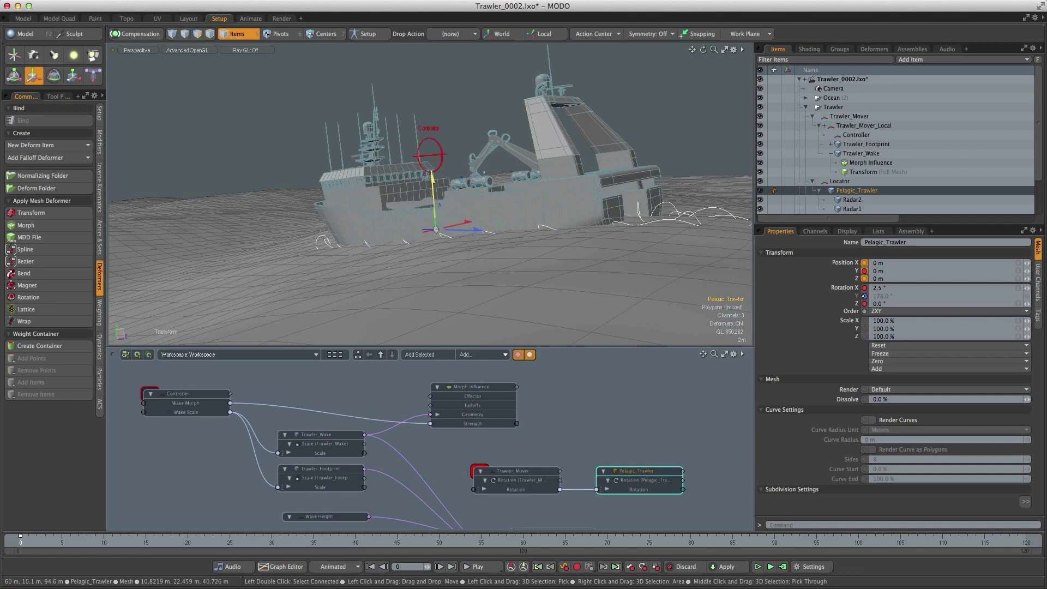
drag(433, 180, 432, 181)
alt+drag(425, 233, 499, 211)
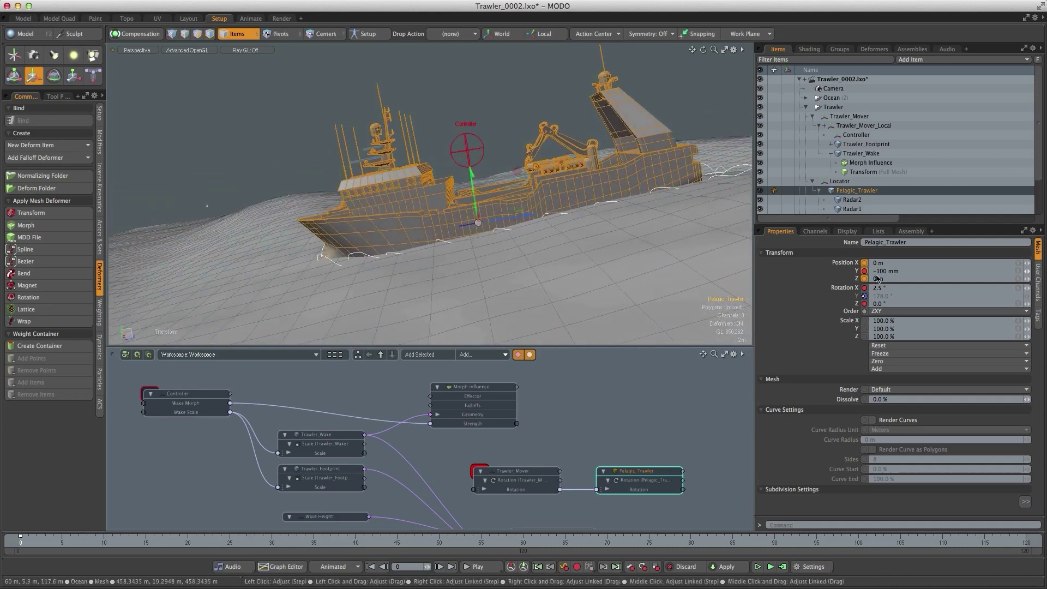
key(e)
drag(497, 173, 493, 175)
alt+drag(235, 164, 196, 133)
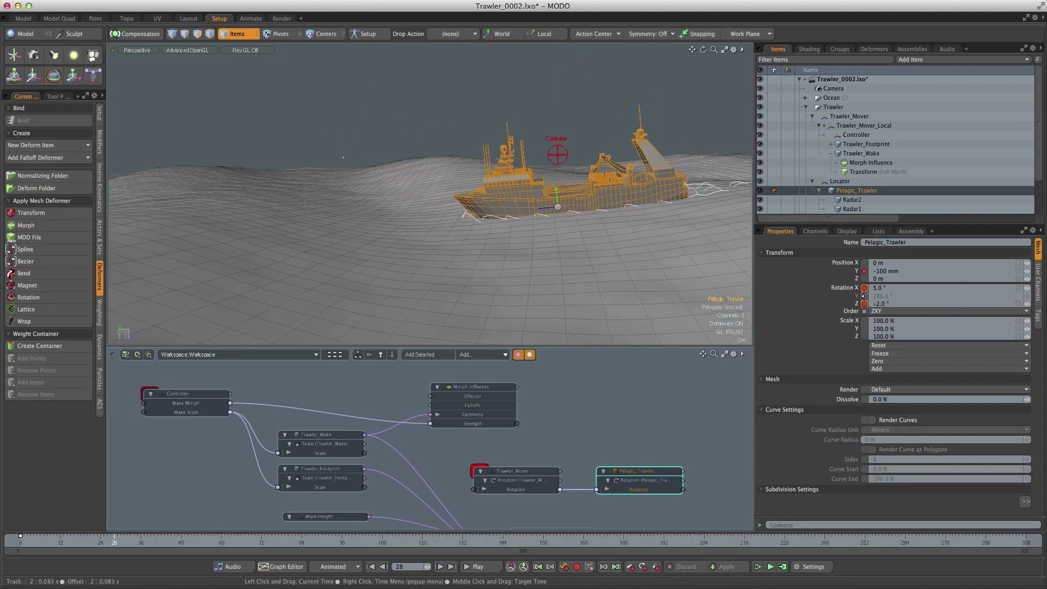
- On frame 79, key Pelagic_Trawler's Y position at 700 mm and its rotation at 1° on X and -4° on Z
drag(113, 541, 272, 541)
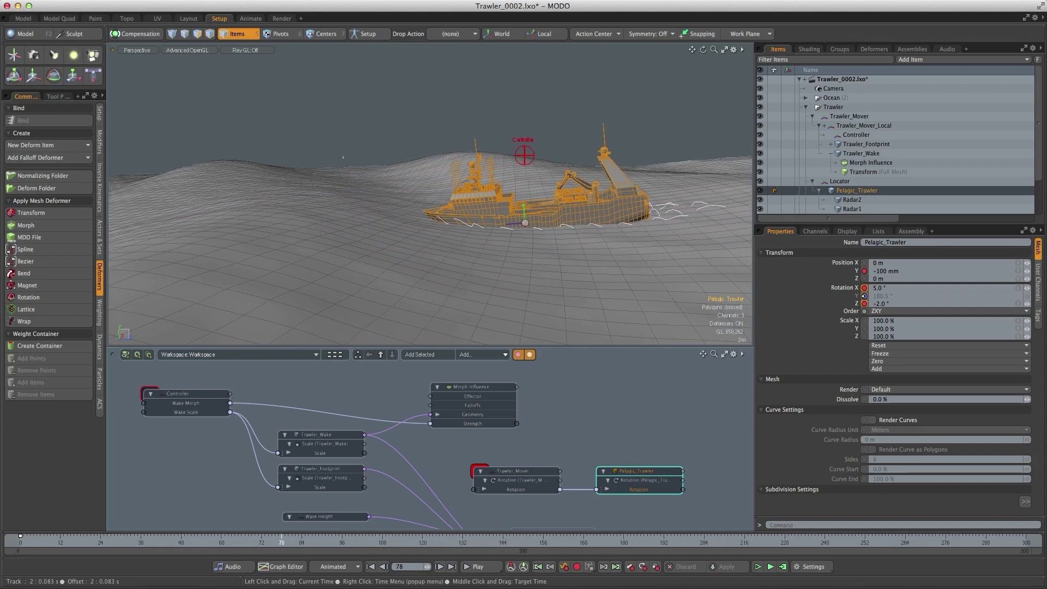
key(e)
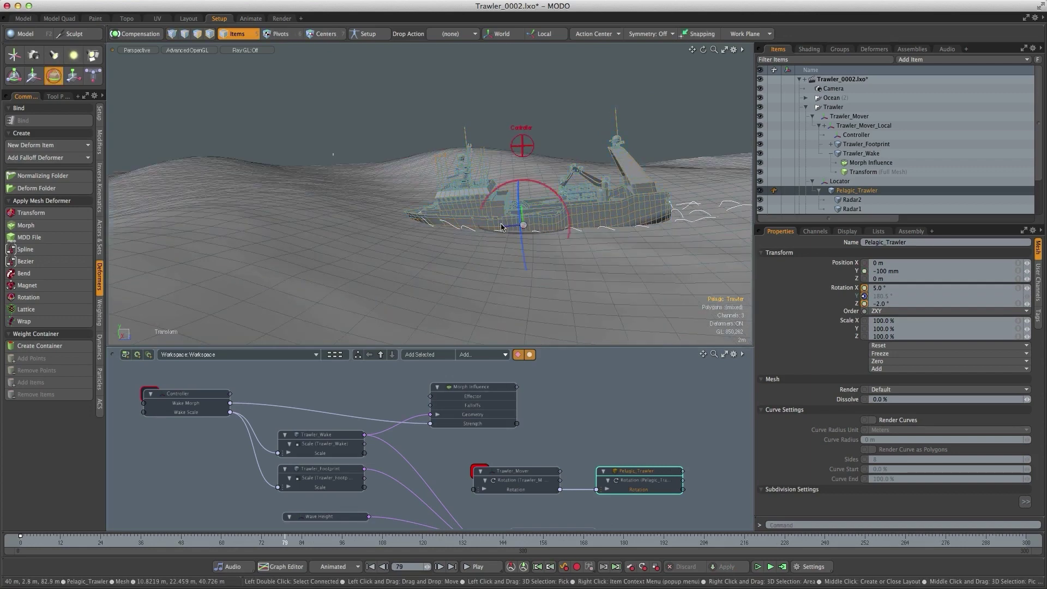
drag(494, 189, 525, 217)
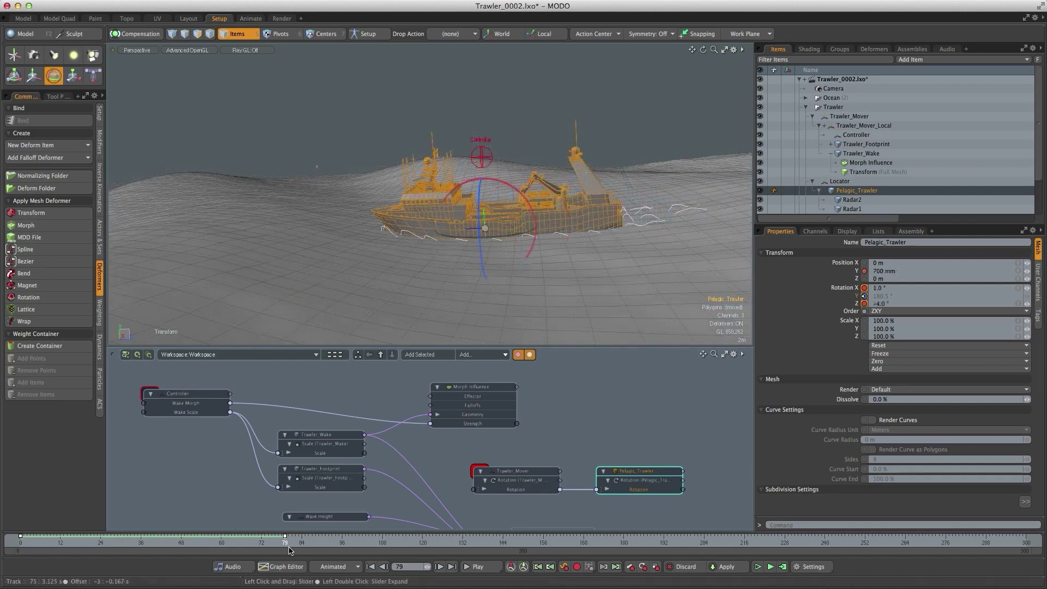
- On frame 168, key Pelagic_Trawler's rotation at -12.5° on X and 1.5° on Z
drag(284, 539, 552, 540)
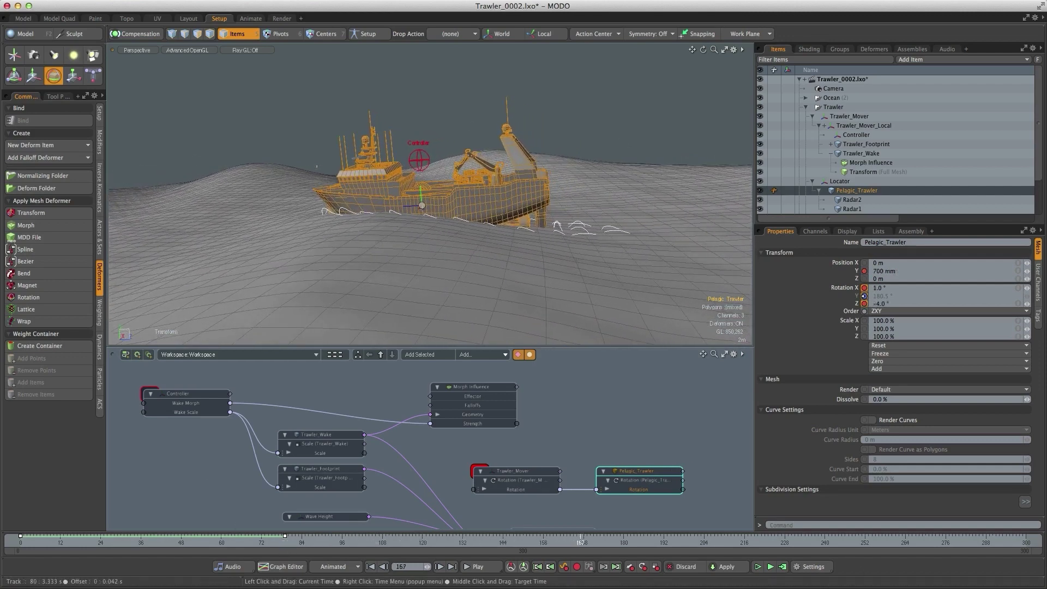
scroll(453, 141, up, 5)
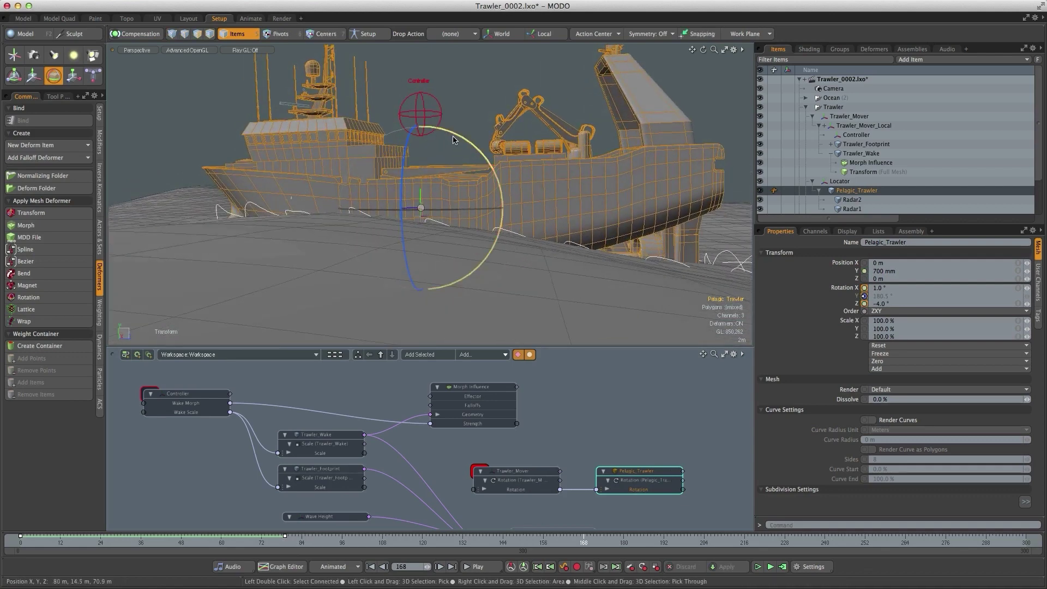
drag(453, 137, 467, 148)
alt+drag(338, 218, 458, 222)
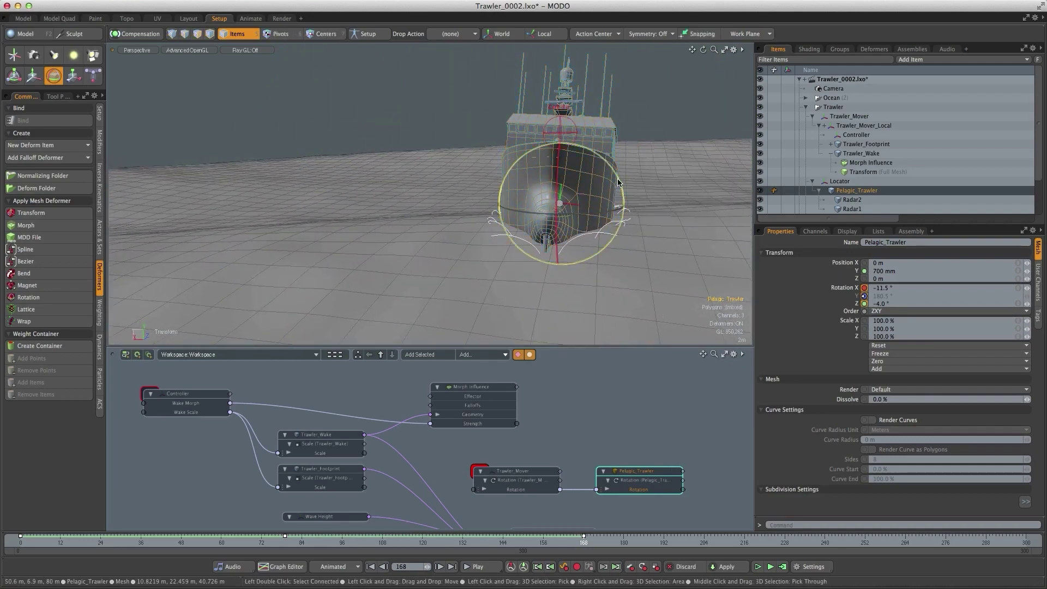
drag(617, 179, 613, 171)
alt+drag(586, 229, 475, 230)
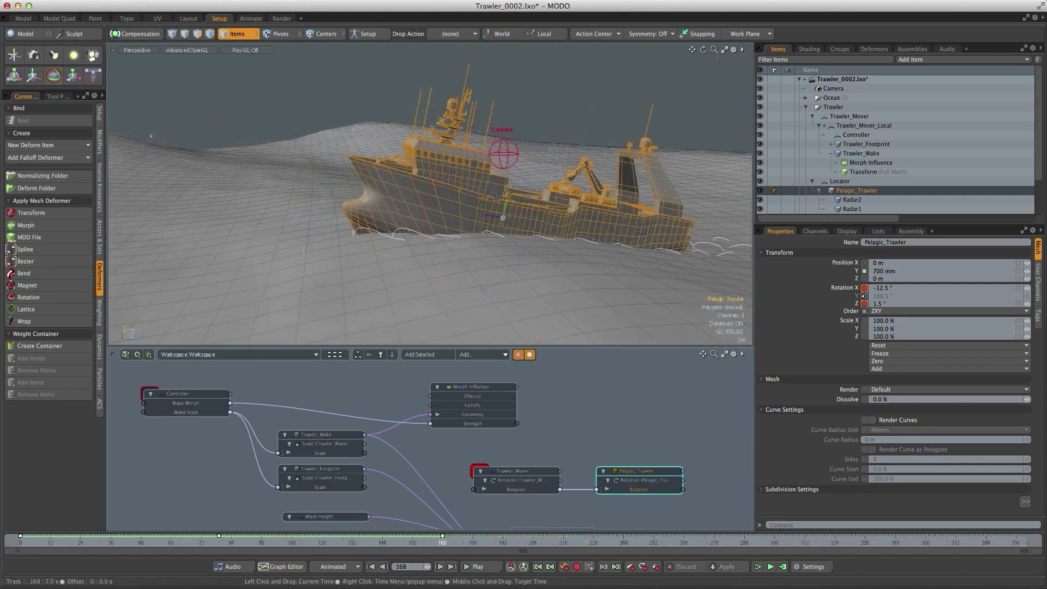
- On frame 233, pitch Pelagic_Trawler to about 11° on X and lower its Y position to about -750 mm
drag(442, 542, 605, 543)
key(e)
drag(415, 197, 402, 226)
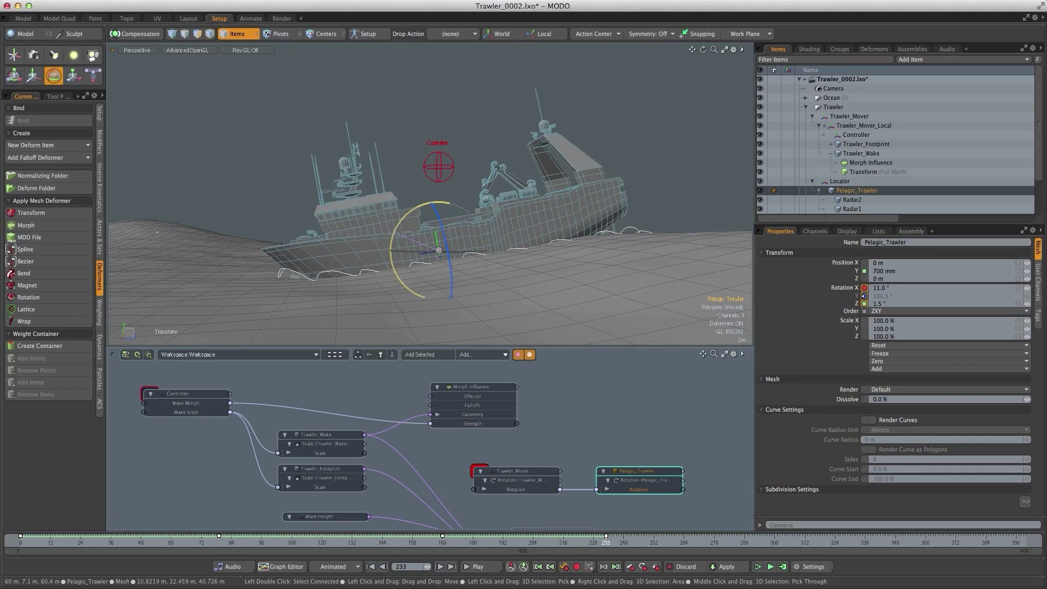
key(w)
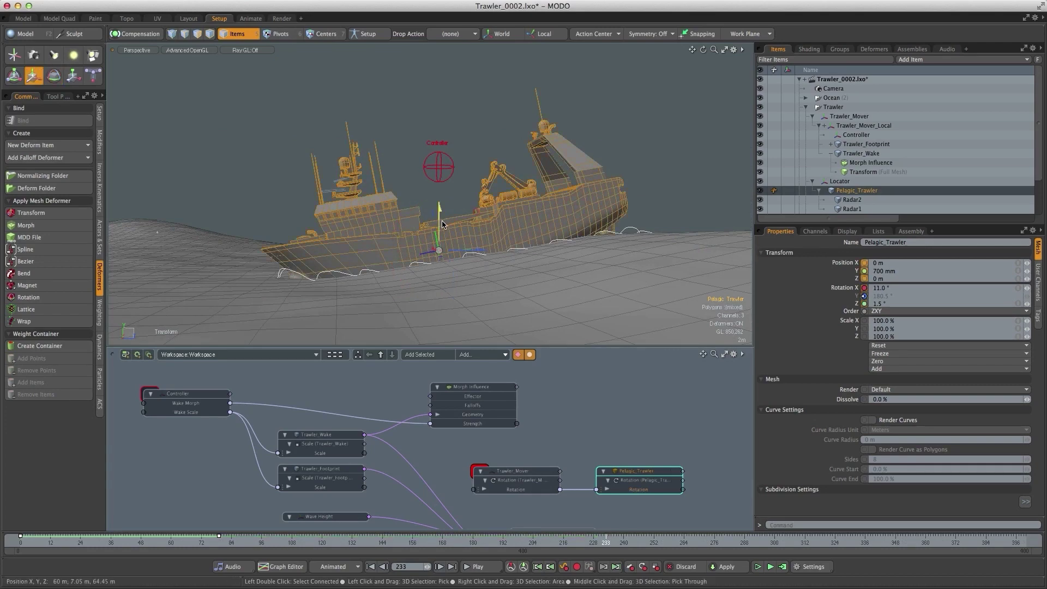
drag(439, 224, 415, 190)
key(w)
key(q)
- Play the animation to check how the trawler pitches and rolls over the waves
mouse_move(603, 544)
mouse_down()
mouse_move(315, 543)
mouse_move(605, 542)
mouse_up()
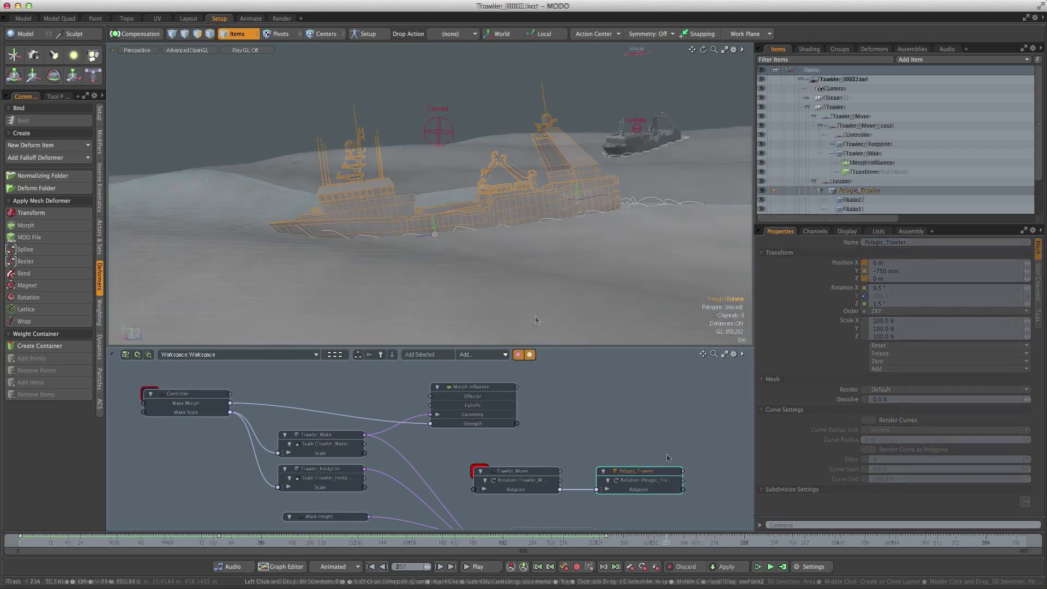
click(478, 568)
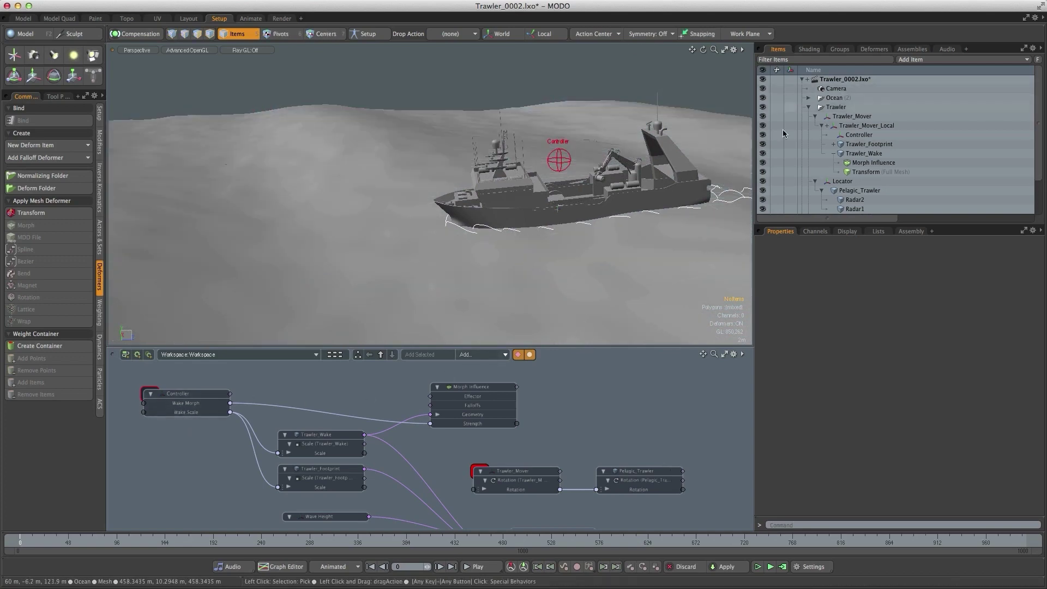
- Hide the Ocean mesh, go to frame 88 and examine the footprint and wake curves around the trawler's bow
click(762, 99)
alt+drag(452, 207, 466, 199)
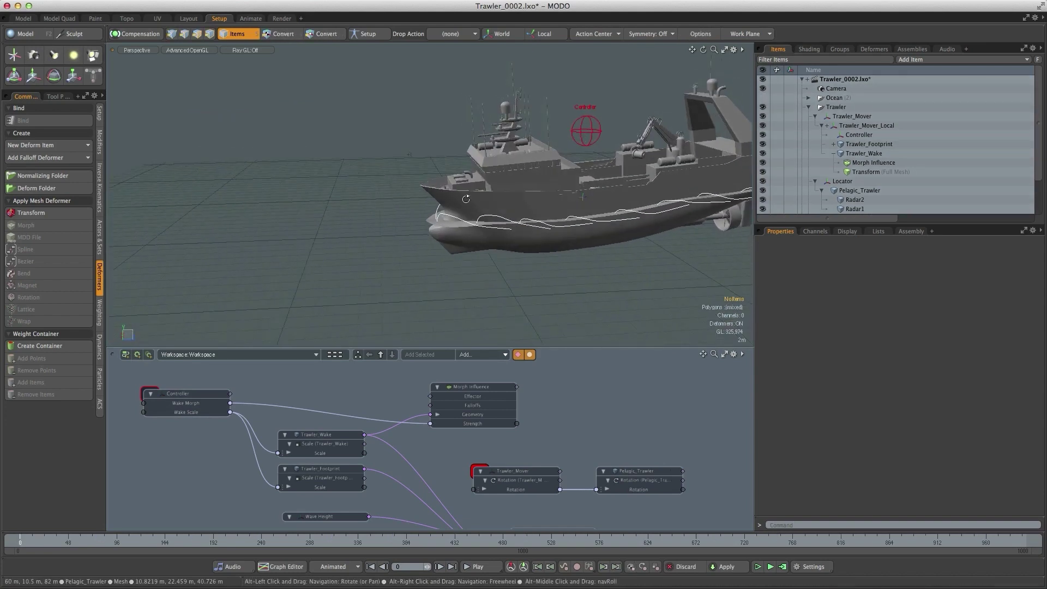
drag(20, 540, 108, 540)
alt+shift+drag(350, 261, 500, 217)
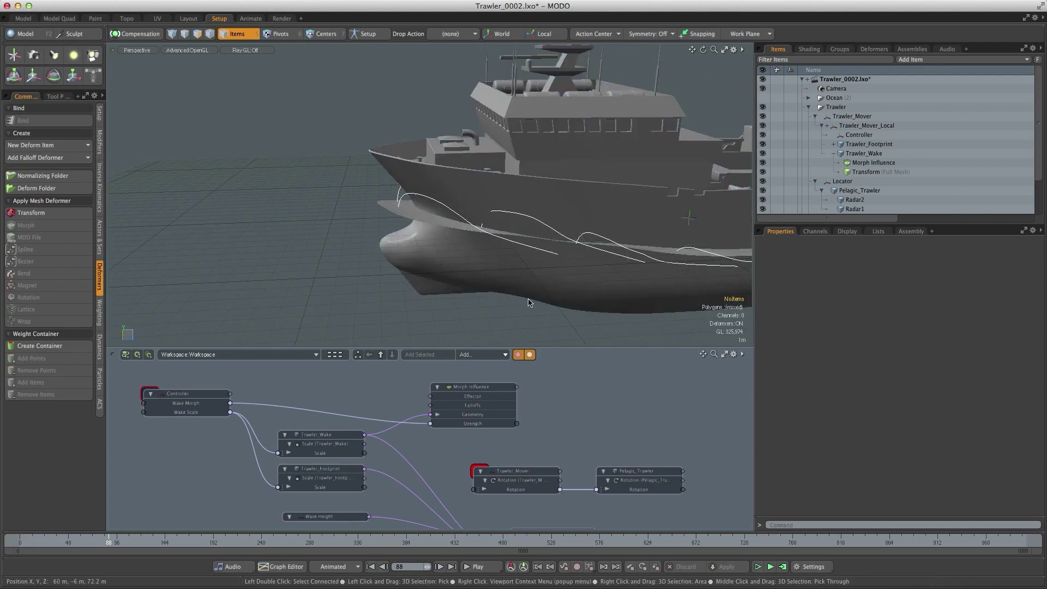
- Check the footprint and wake curves around the trawler's hull on frame 140, and return to frame 0
ctrl+alt+drag(520, 286, 469, 286)
mouse_move(109, 541)
mouse_down()
mouse_move(191, 541)
mouse_move(161, 543)
mouse_up()
ctrl+alt+drag(280, 243, 228, 173)
alt+drag(354, 220, 294, 219)
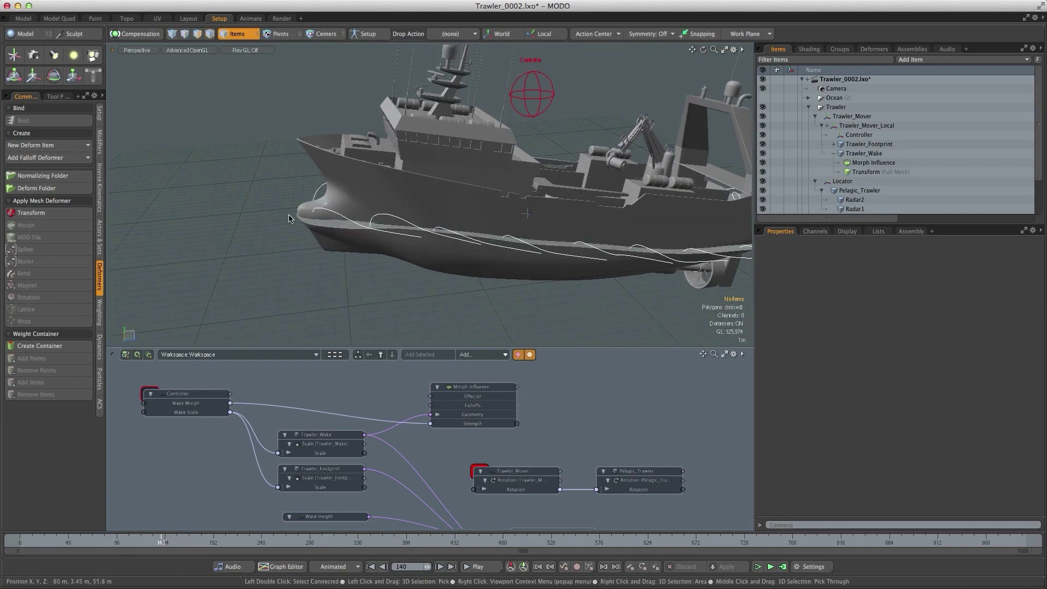
drag(68, 545, 20, 543)
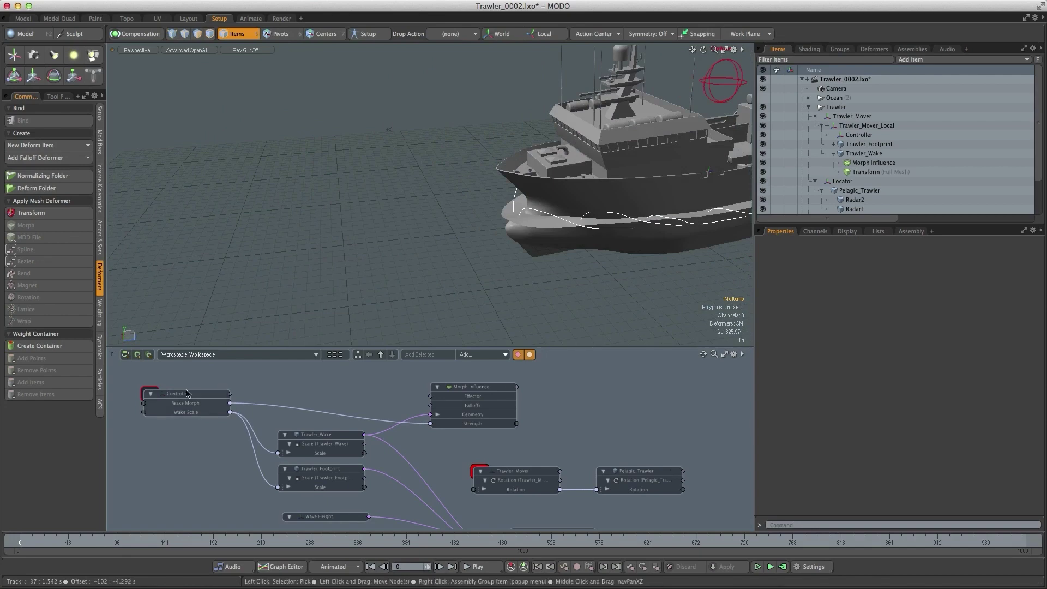
- Select the Controller on frame 0 and display its Wake Morph and Wake Scale user channels
click(195, 397)
click(1037, 288)
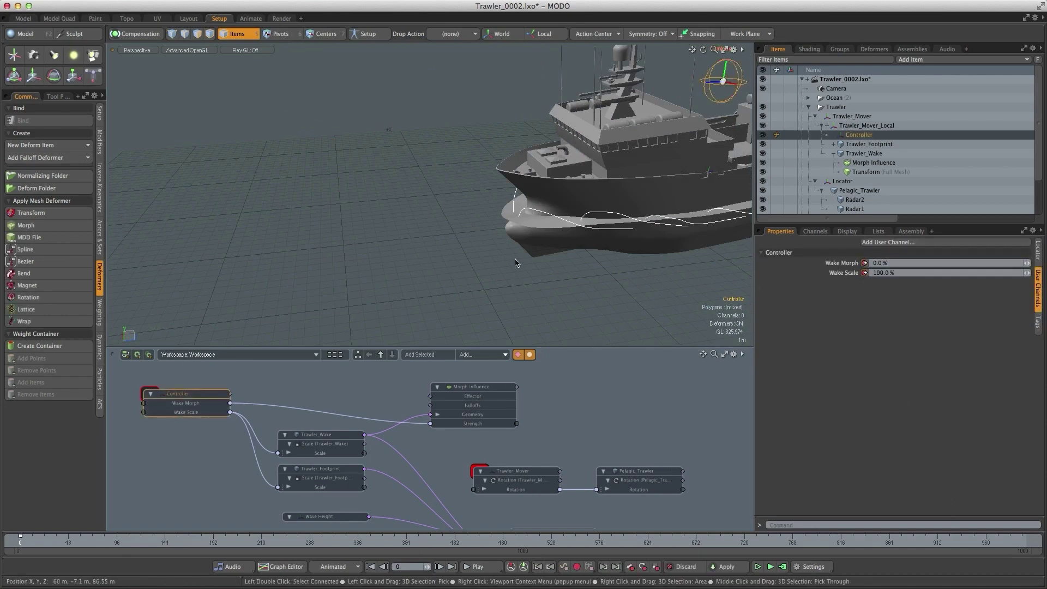
alt+shift+drag(517, 261, 452, 278)
scroll(453, 278, up, 3)
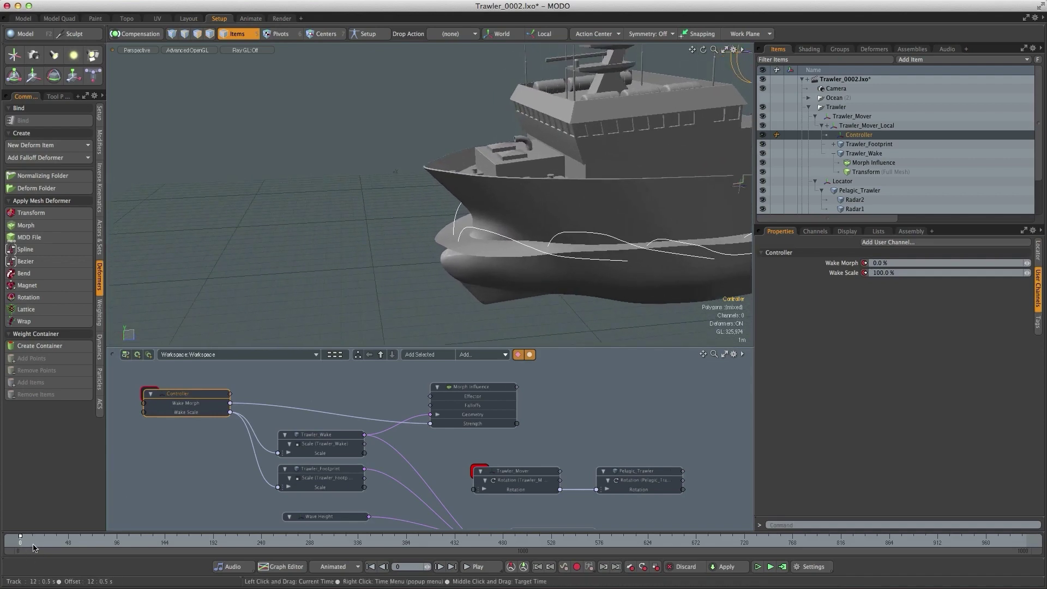
- On frame 37, activate channel haul for the Controller and set Wake Scale to 103%
mouse_move(31, 547)
mouse_down()
mouse_move(77, 546)
mouse_move(20, 545)
mouse_move(57, 560)
mouse_up()
alt+shift+drag(371, 311, 388, 251)
ctrl+alt+drag(387, 251, 436, 252)
ctrl+alt+drag(415, 208, 327, 208)
alt+shift+drag(555, 110, 502, 150)
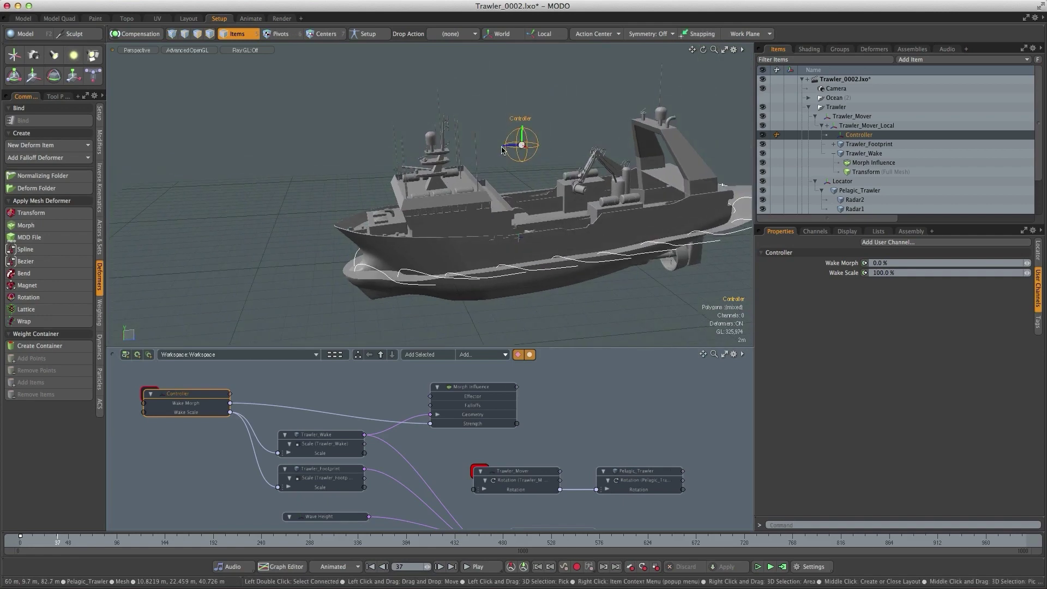
click(494, 140)
click(508, 143)
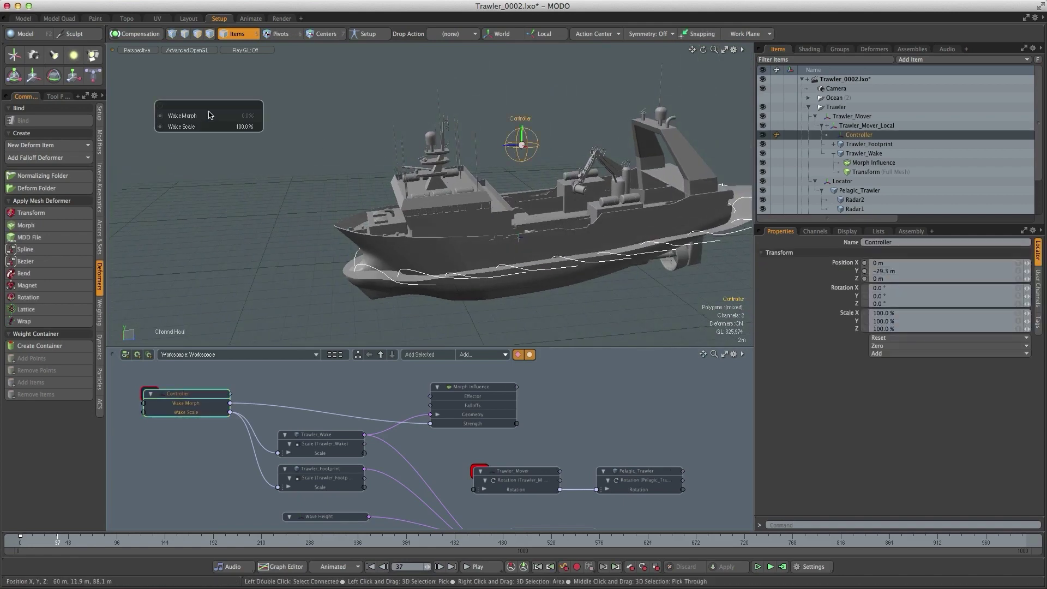
drag(209, 109, 196, 263)
mouse_move(349, 240)
ctrl+alt+mouse_down()
mouse_move(403, 240)
mouse_move(386, 229)
mouse_move(436, 221)
mouse_move(426, 221)
ctrl+alt+mouse_up()
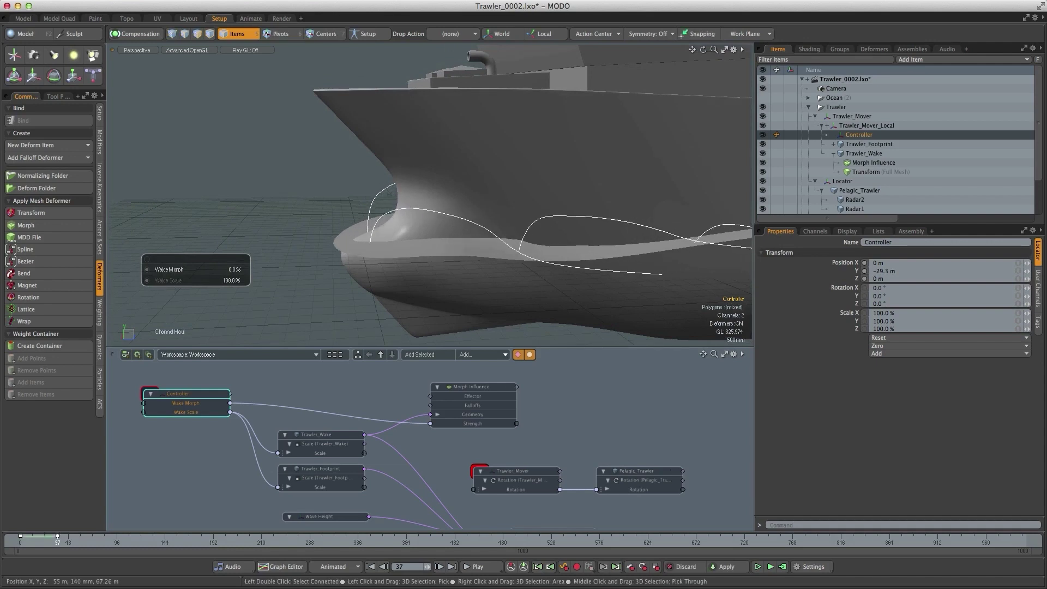
mouse_move(171, 285)
mouse_down()
mouse_move(257, 285)
mouse_move(178, 280)
mouse_up()
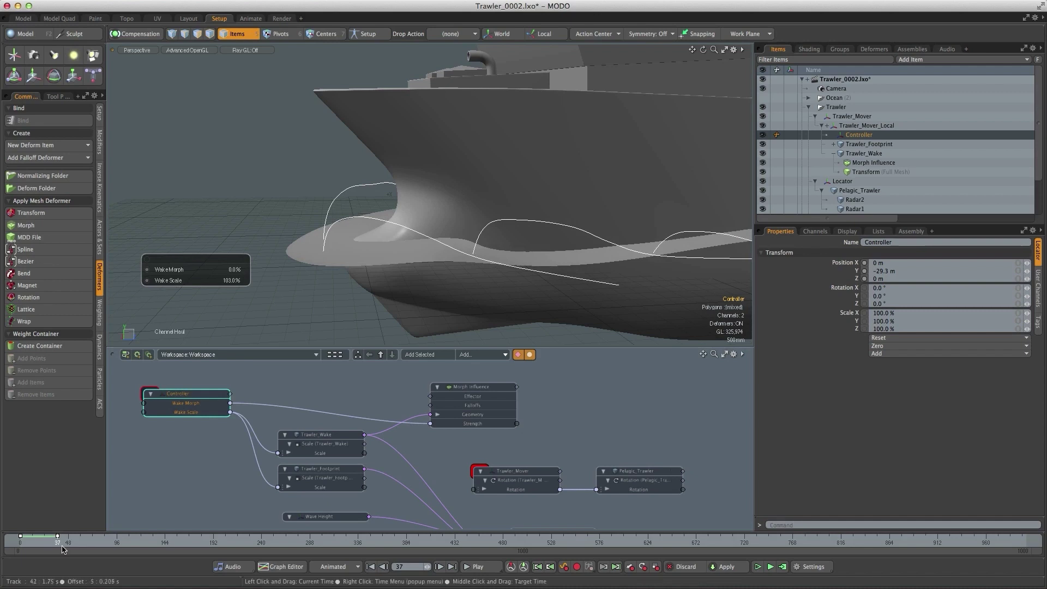
- On frame 67, set the Controller's Wake Scale to 100.5%
drag(56, 547, 87, 546)
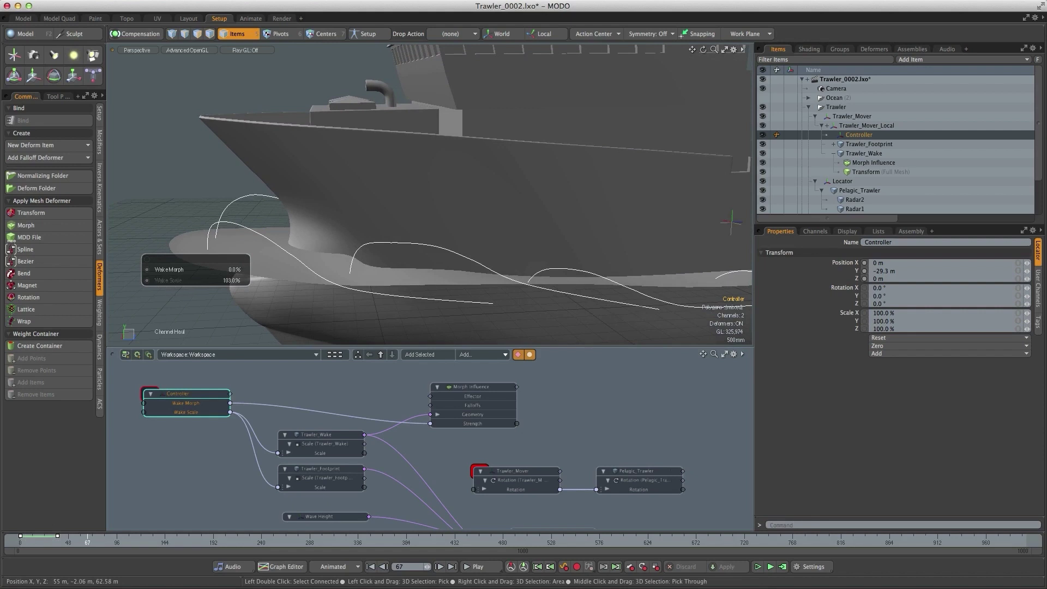
drag(174, 281, 167, 280)
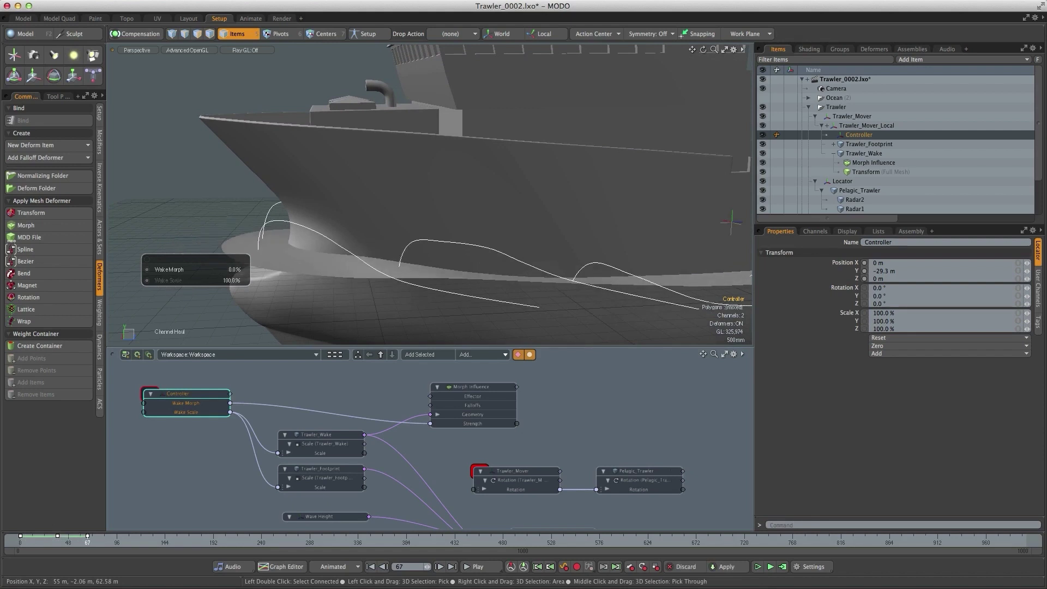
drag(166, 280, 168, 281)
mouse_move(349, 218)
ctrl+alt+mouse_down()
mouse_move(305, 218)
mouse_move(343, 219)
ctrl+alt+mouse_up()
- On frame 133, set the Controller's Wake Scale to 102.5% to widen the wake around the hull
drag(90, 544, 150, 544)
ctrl+alt+drag(436, 208, 491, 240)
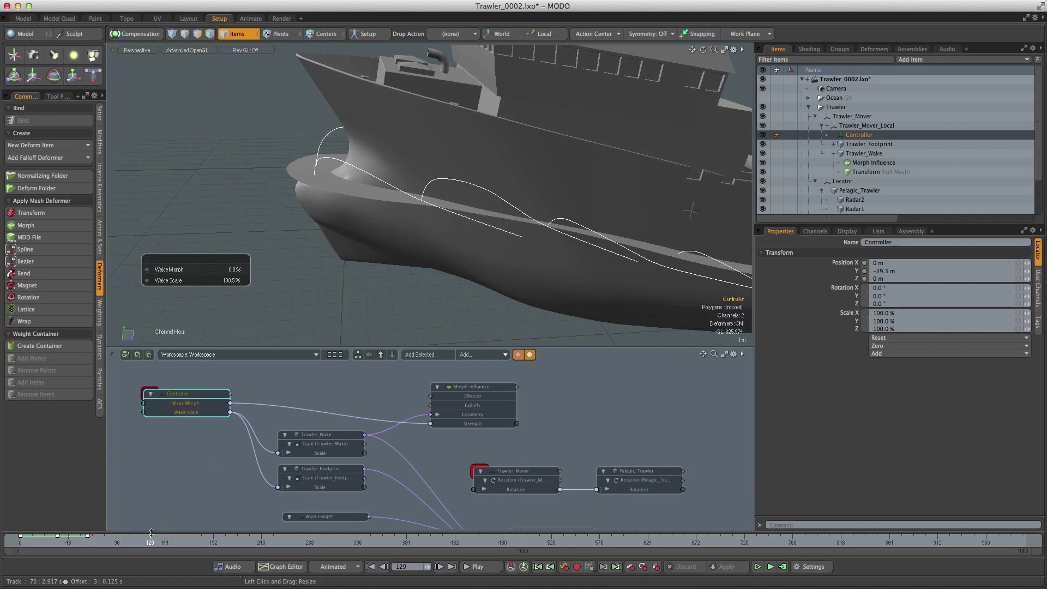
drag(150, 543, 153, 545)
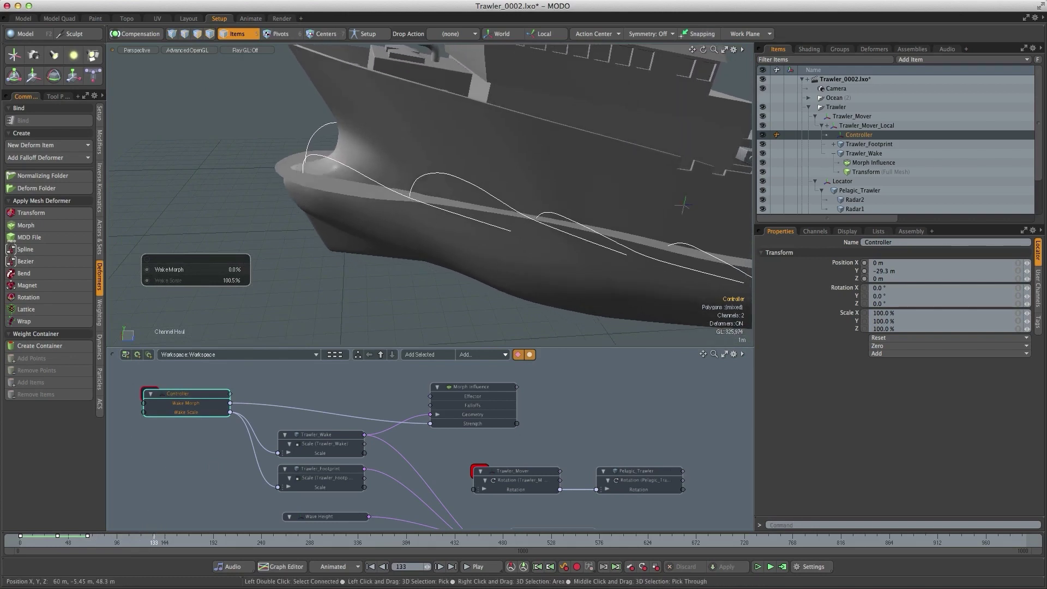
drag(231, 281, 242, 281)
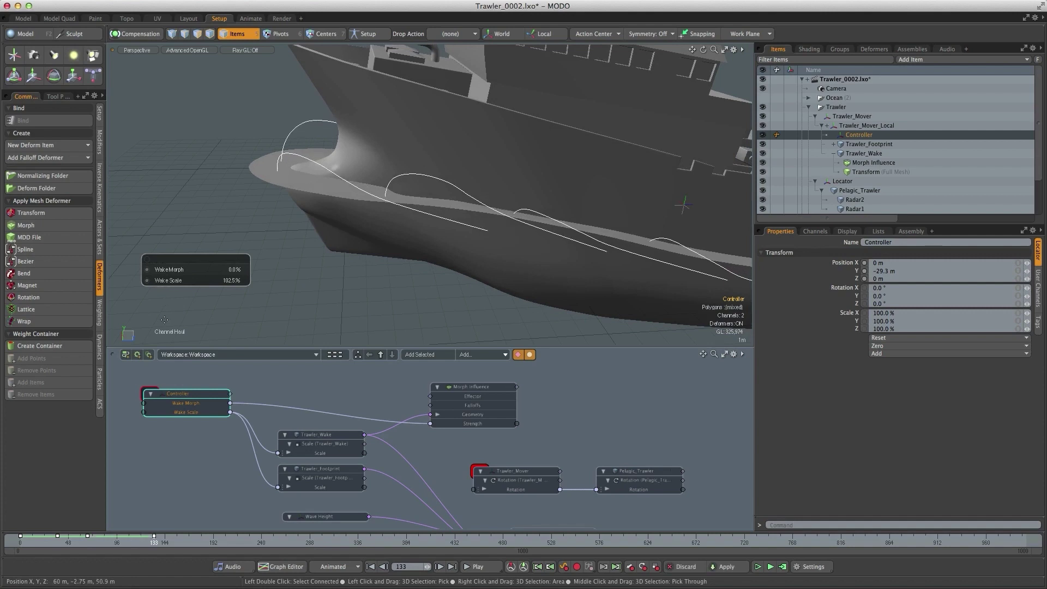
- Advance past frame 147 and adjust the Controller's Wake Scale to fit the hull as the bow lifts
drag(154, 543, 168, 543)
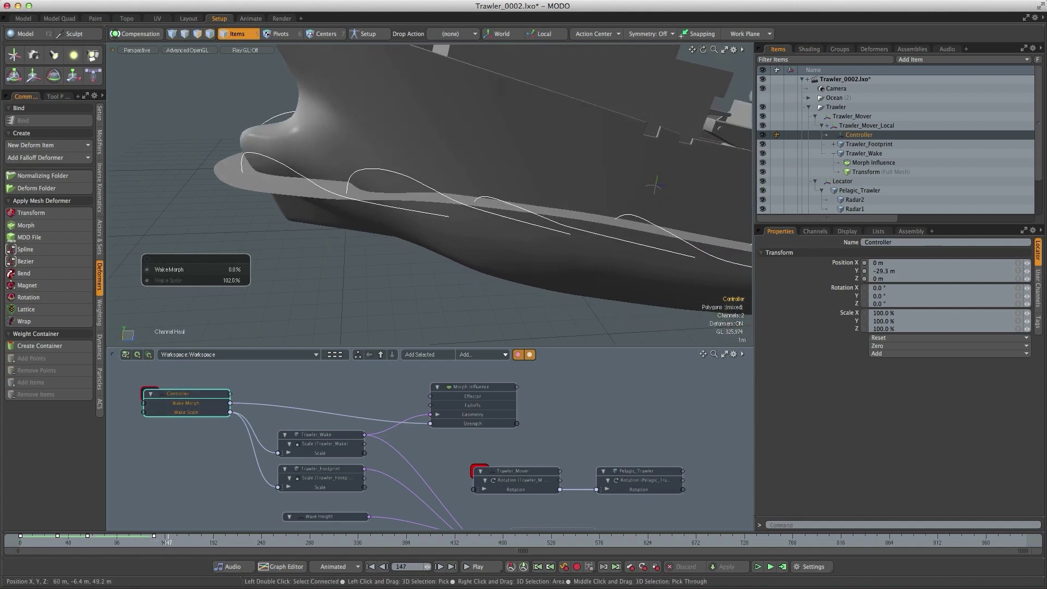
drag(167, 542, 195, 542)
drag(171, 283, 173, 338)
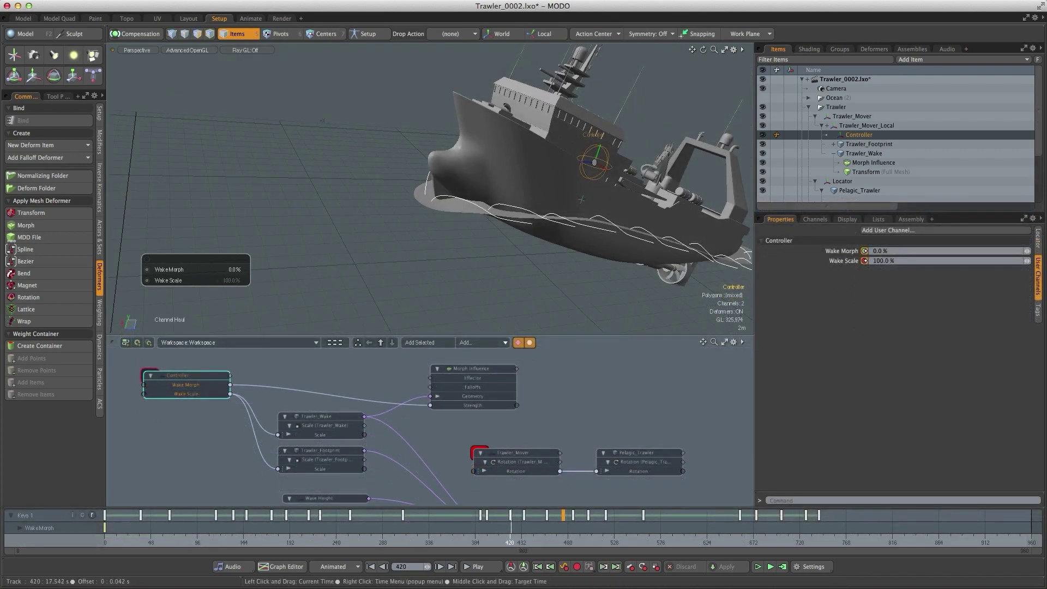
- Examine how the footprint and wake curves follow the plunging bow between frame 475 and about frame 548
mouse_move(510, 542)
mouse_down()
mouse_move(577, 543)
mouse_move(564, 543)
mouse_up()
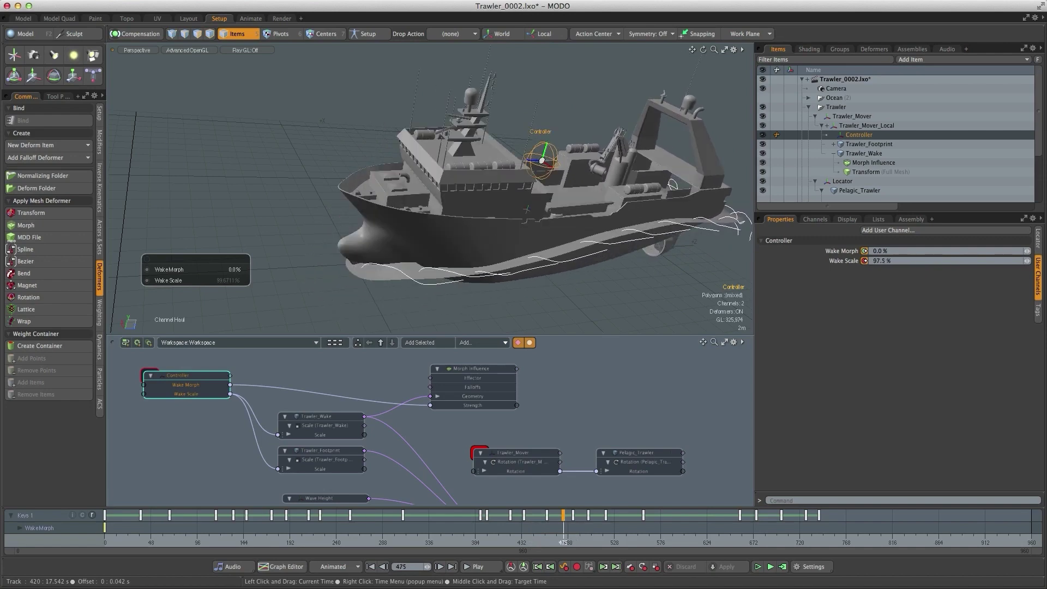
alt+drag(488, 267, 594, 256)
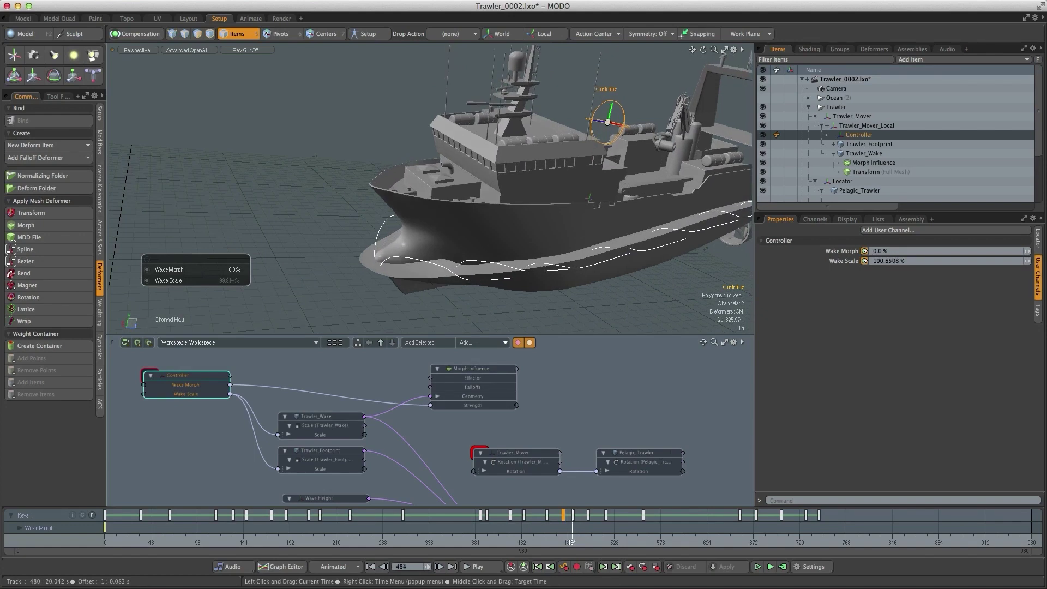
drag(583, 542, 606, 542)
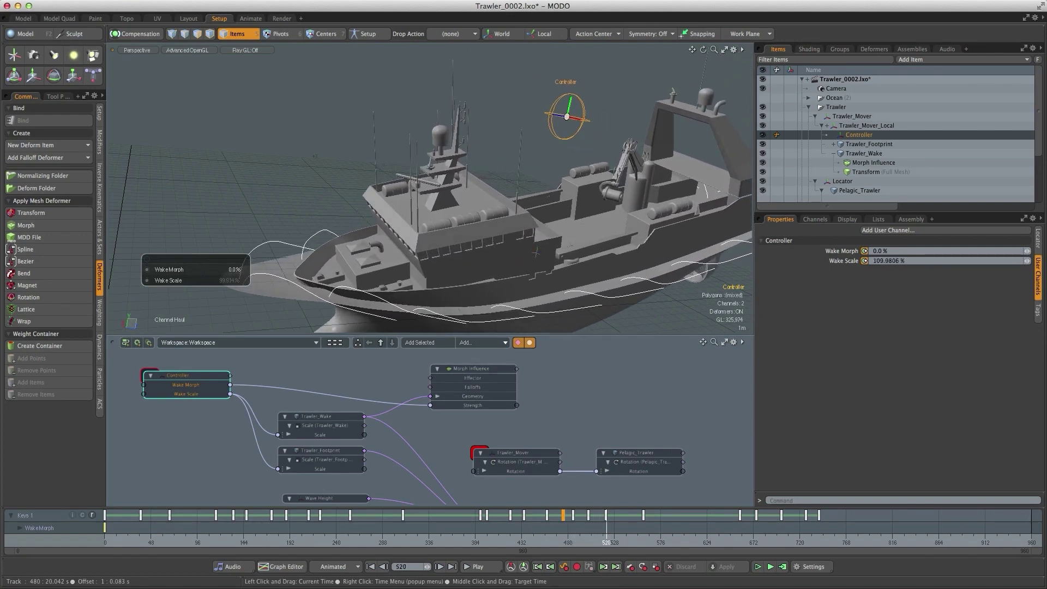
alt+drag(365, 326, 417, 304)
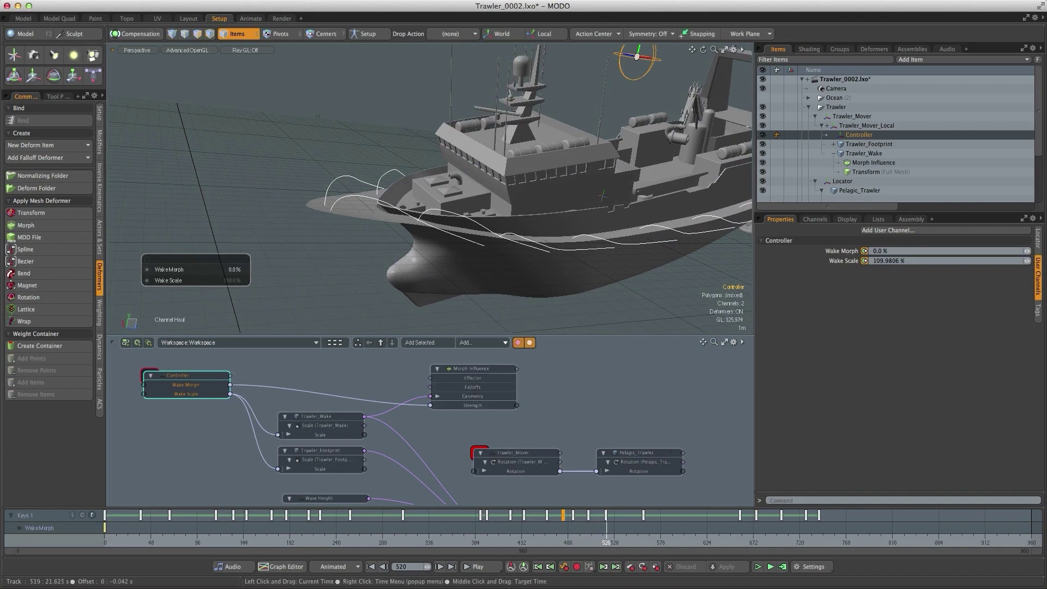
drag(627, 542, 590, 543)
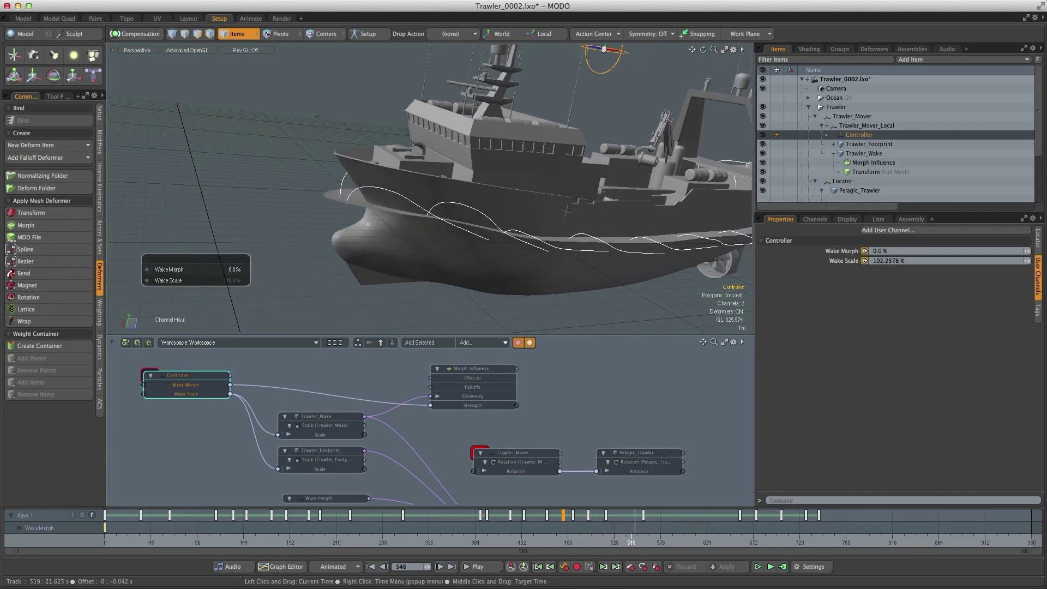
alt+drag(432, 202, 452, 218)
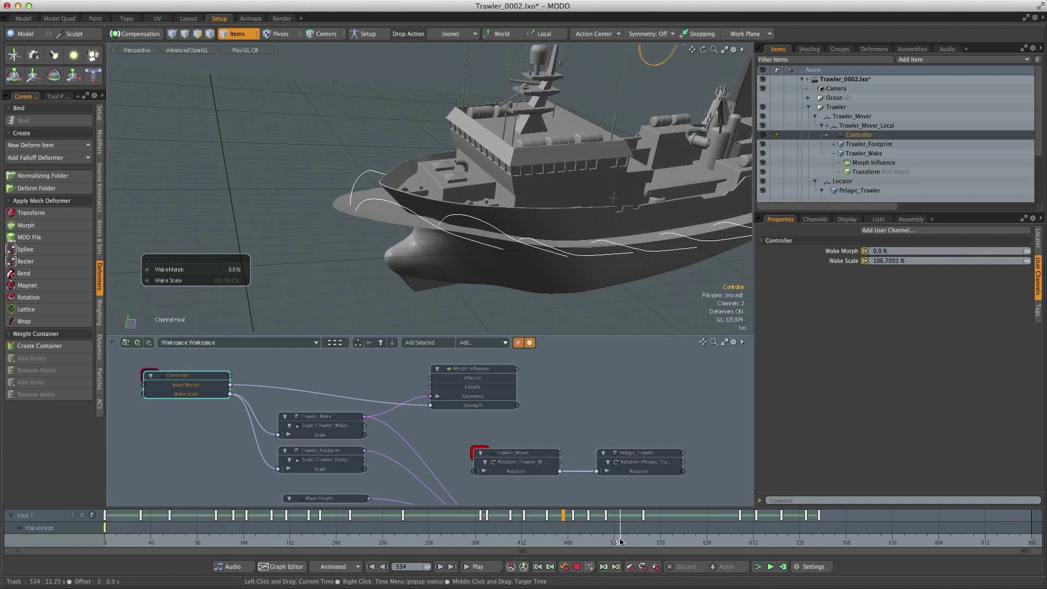
mouse_move(620, 541)
mouse_down()
mouse_move(574, 542)
mouse_move(591, 543)
mouse_up()
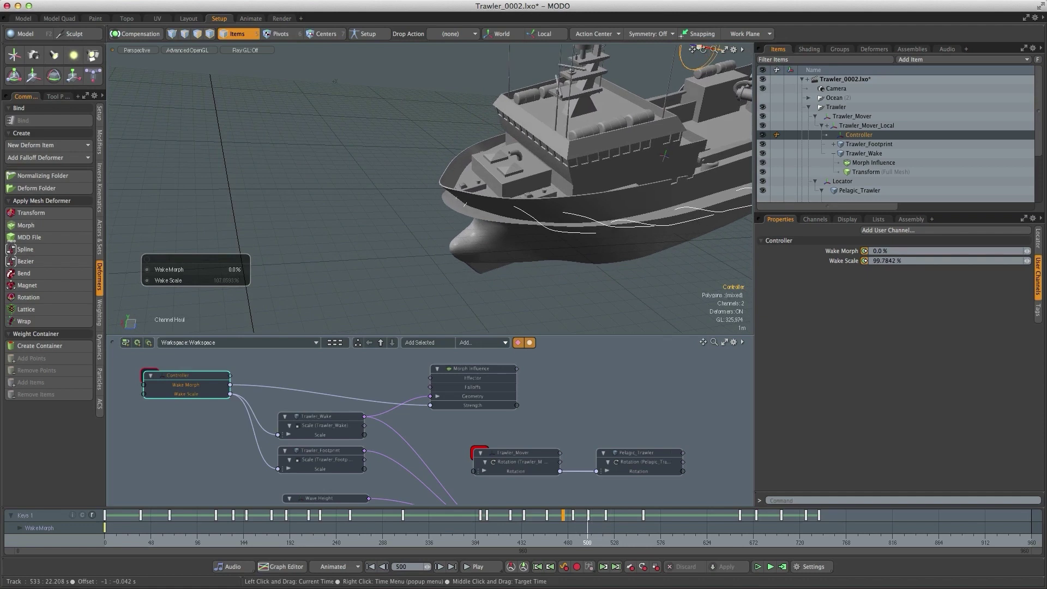
- Key the Controller's Wake Morph at 0% on frame 503 and raise it to 99% on frame 520
drag(588, 542, 590, 543)
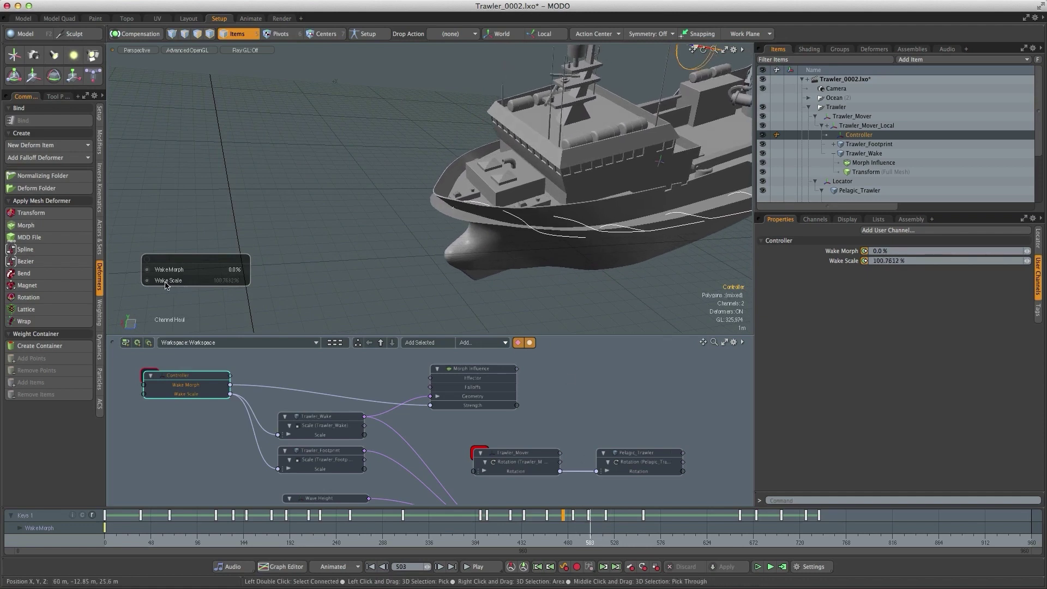
click(864, 251)
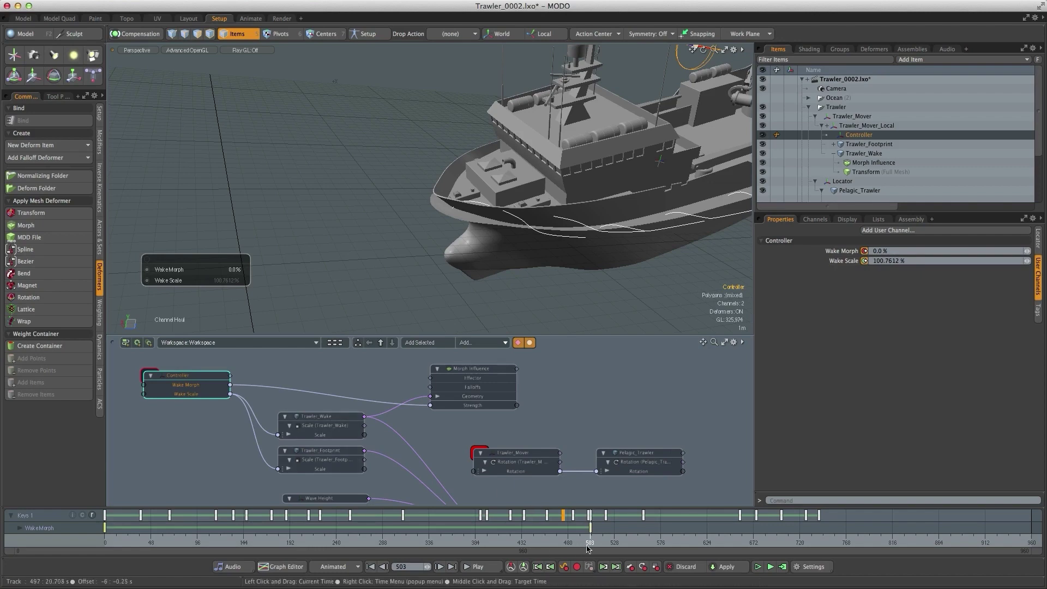
drag(590, 542, 606, 542)
alt+drag(330, 256, 292, 236)
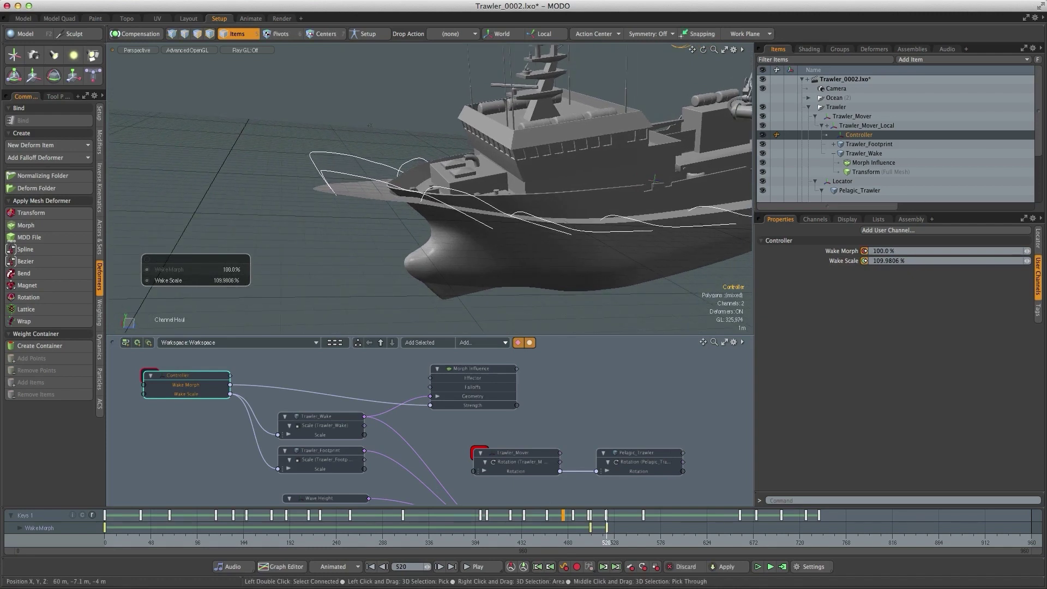
drag(292, 236, 332, 256)
- On frame 552, set the Controller's Wake Morph back to 0%
drag(614, 550, 636, 550)
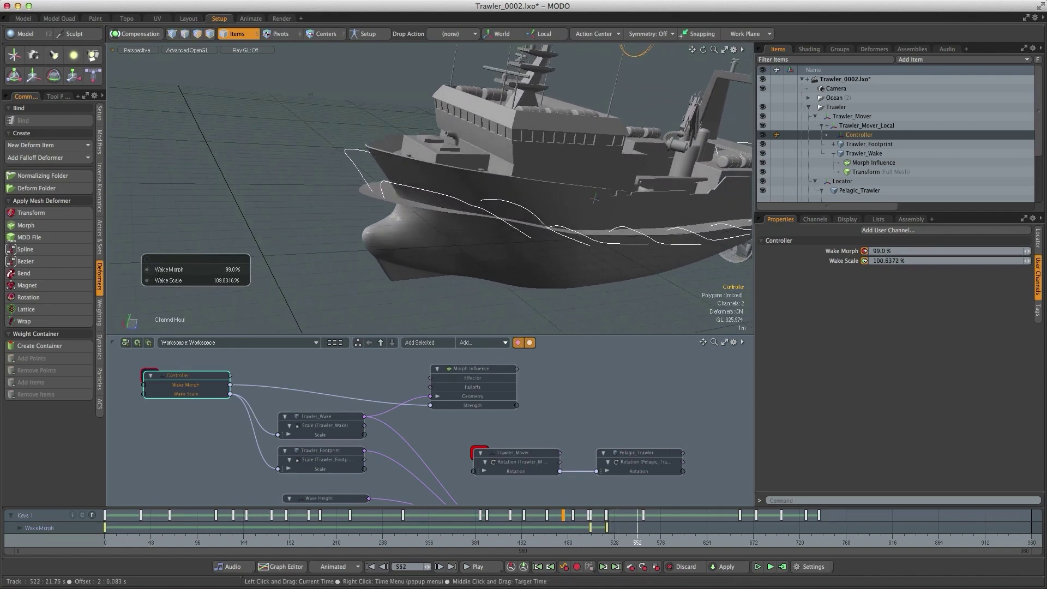
click(232, 270)
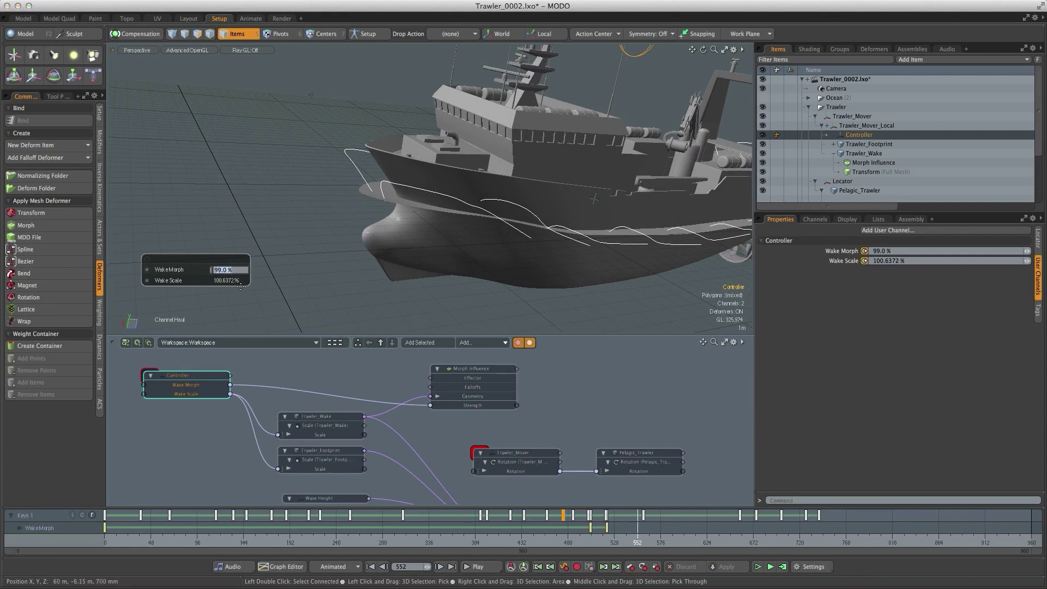
text(1)
key(BackSpace)
text(0)
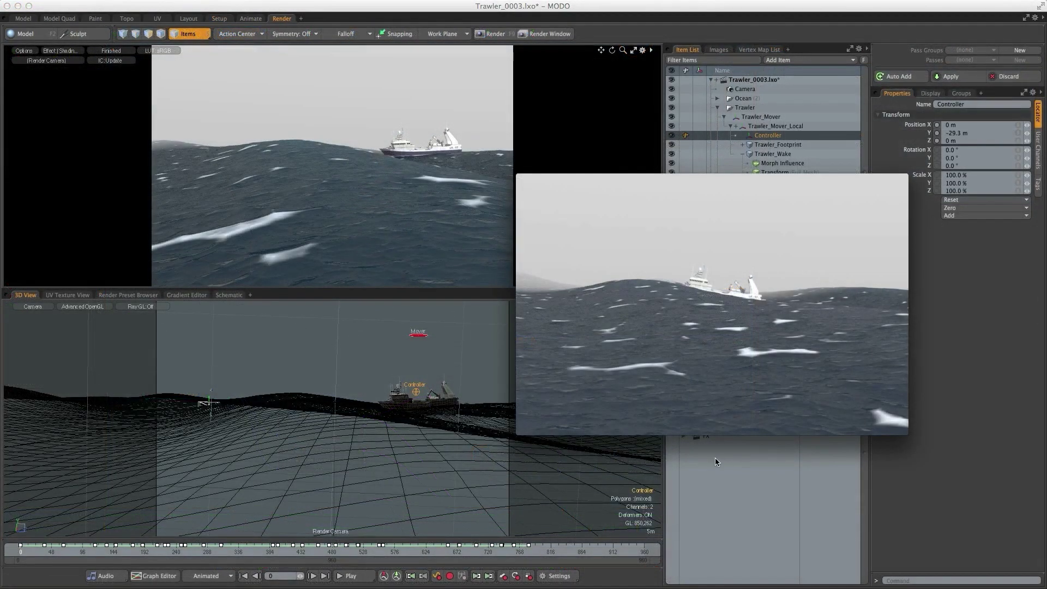
- Play the rendered Boat.mov clip to review the trawler's motion through the waves
mouse_move(712, 397)
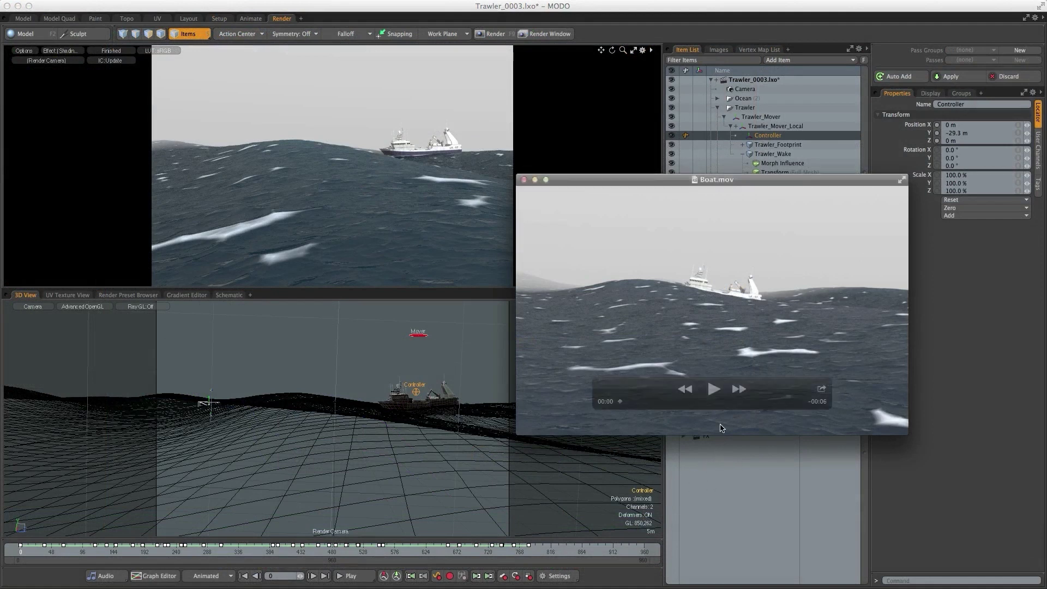